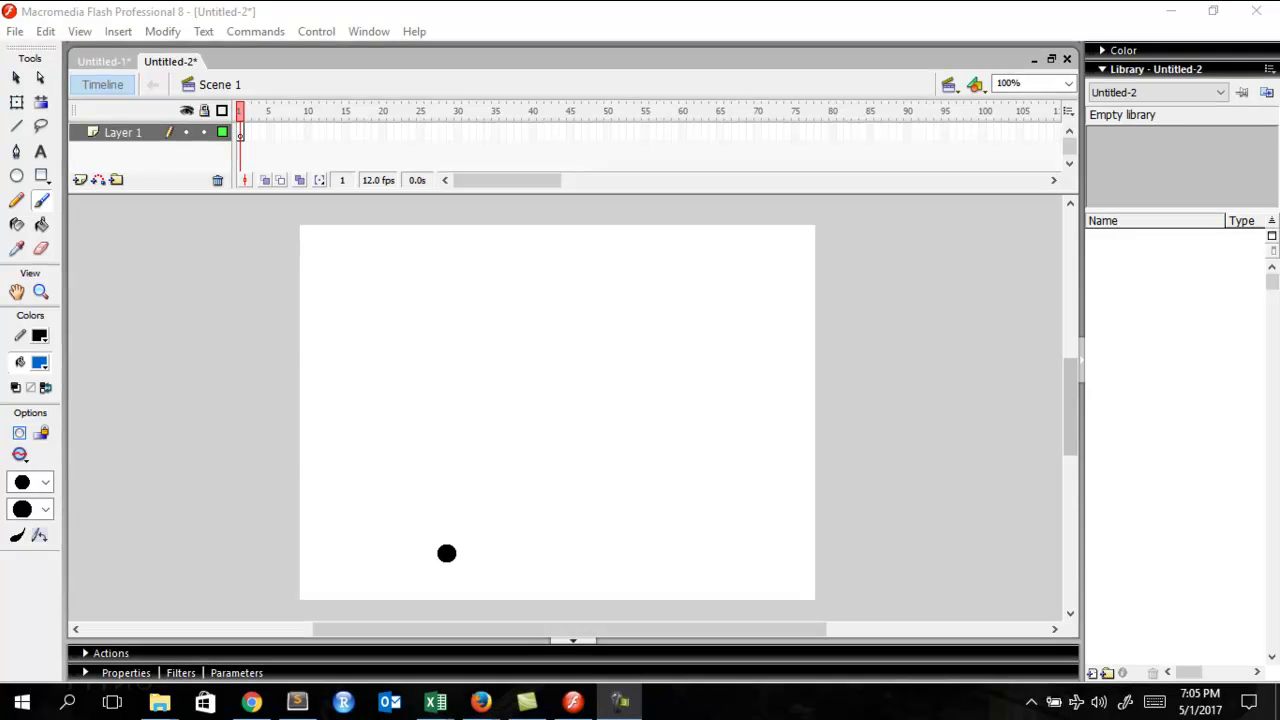
Draw a straight horizontal ground line across the lower part of the stage, extending past both stage edges
{"action": "left_click", "coordinate": [289, 380]}
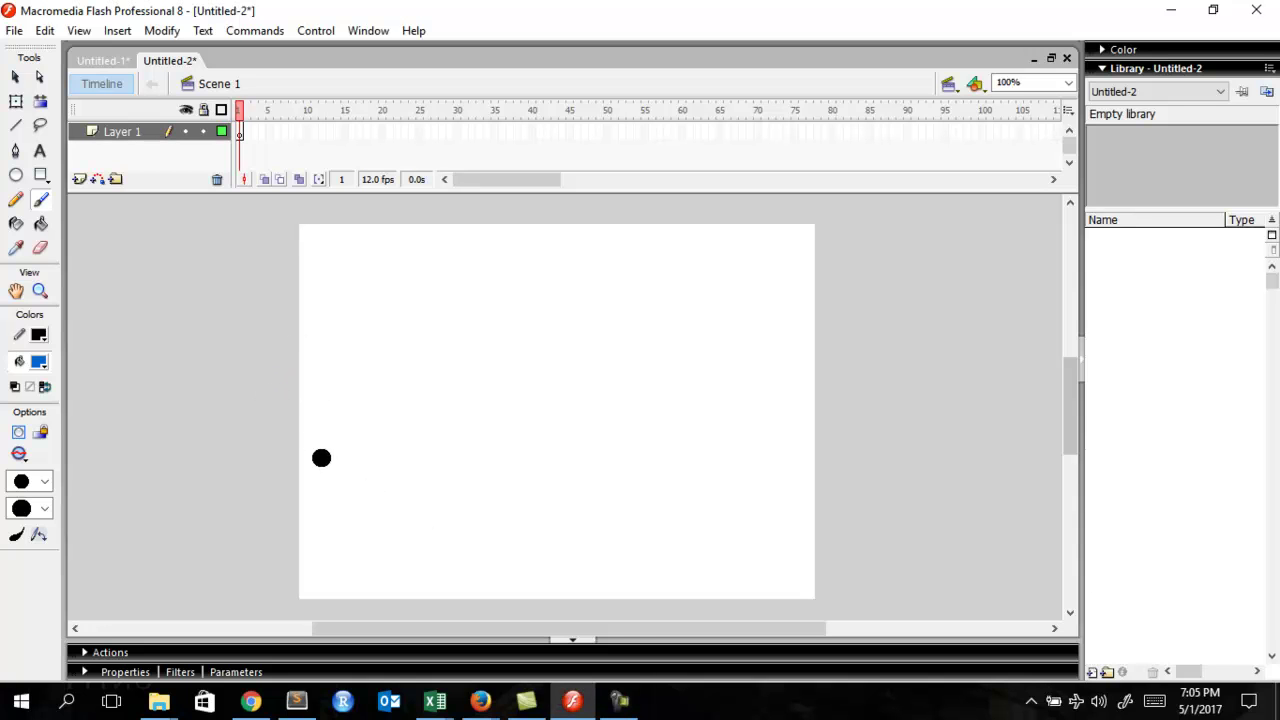
{"action": "key", "text": "n"}
{"action": "mouse_move", "coordinate": [275, 498]}
{"action": "left_mouse_down"}
{"action": "mouse_move", "coordinate": [403, 486]}
{"action": "mouse_move", "coordinate": [820, 549]}
{"action": "mouse_move", "coordinate": [873, 513]}
{"action": "left_mouse_up"}
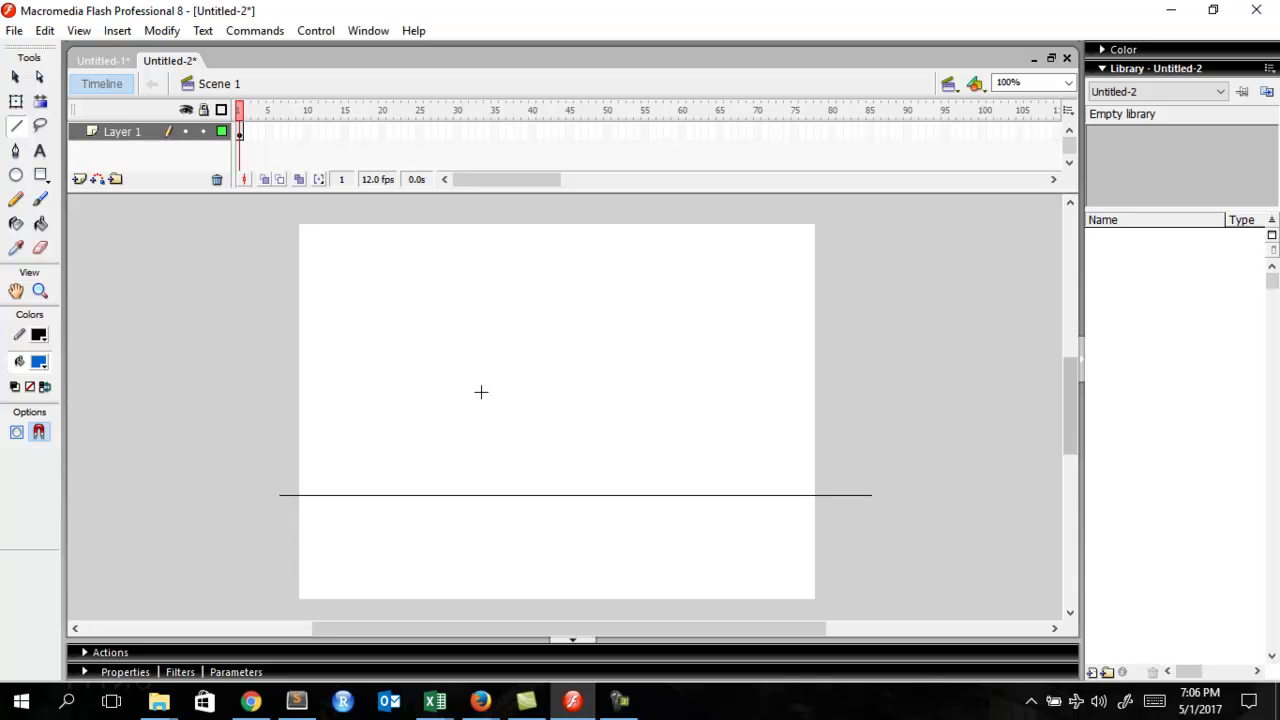
Add a new layer above the ground line's layer, lock Layer 1, and switch to the Brush tool
{"action": "key", "text": "v"}
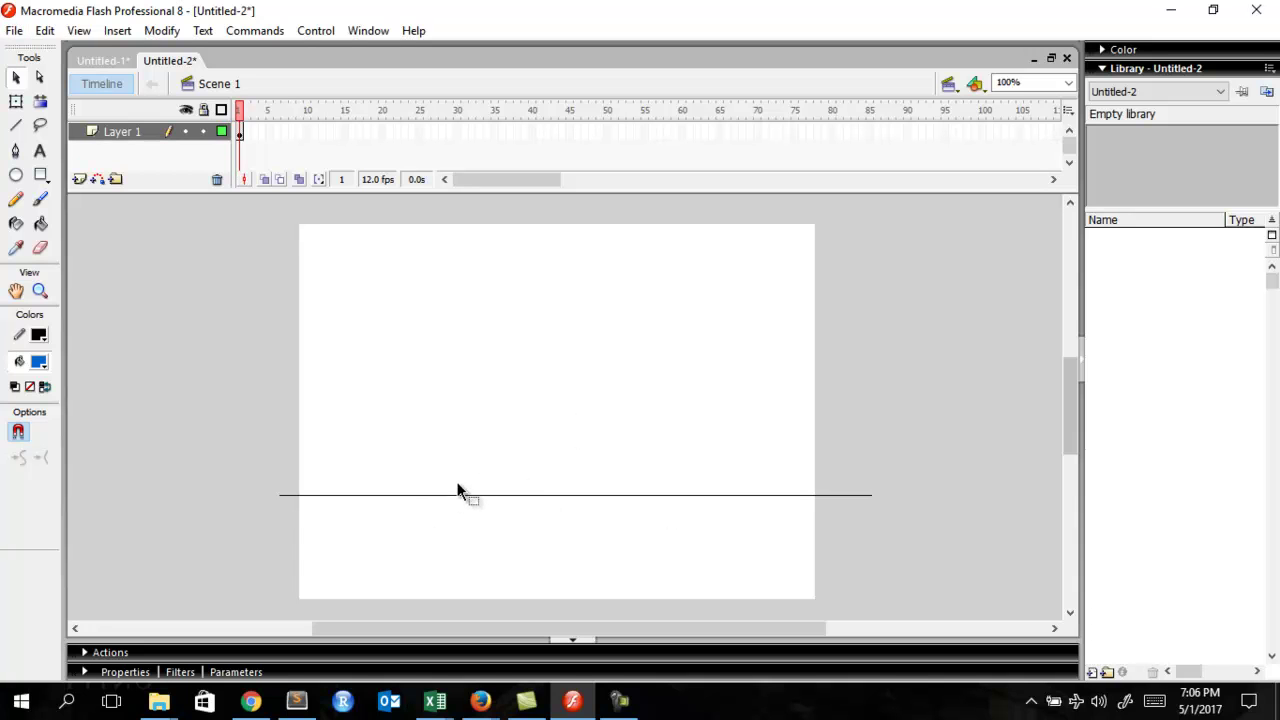
{"action": "key", "text": "b"}
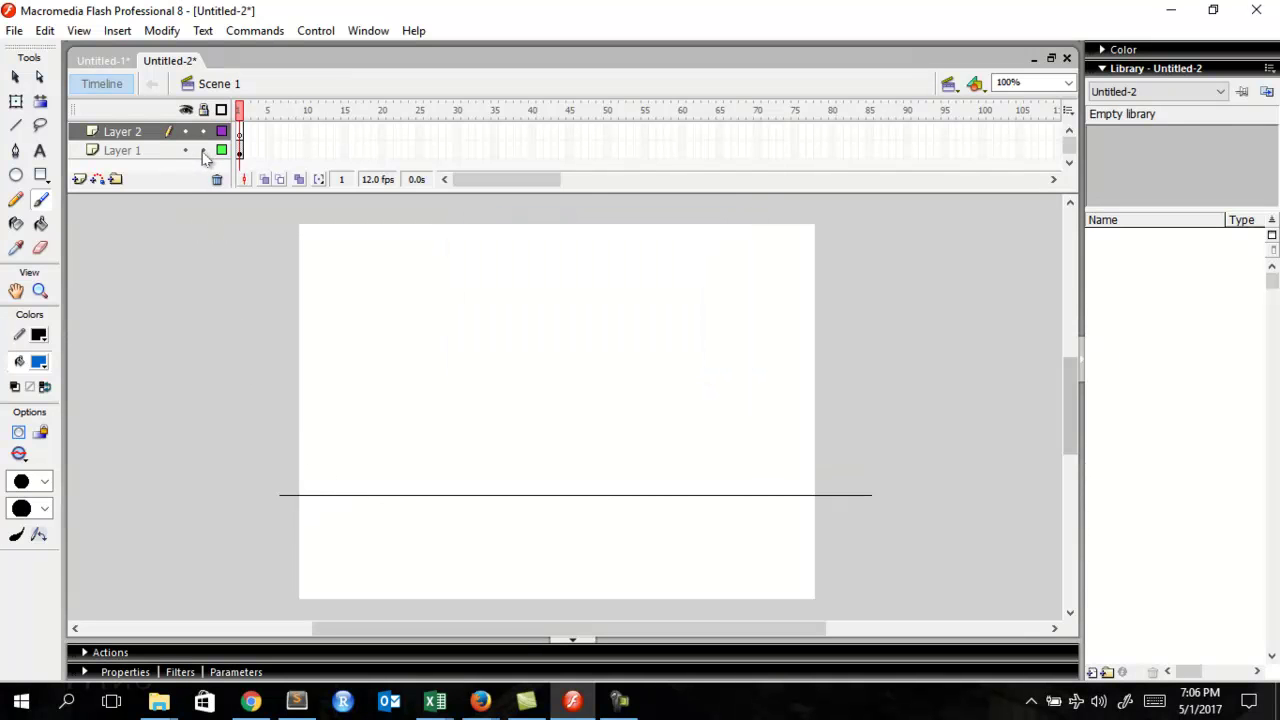
{"action": "left_click", "coordinate": [203, 151]}
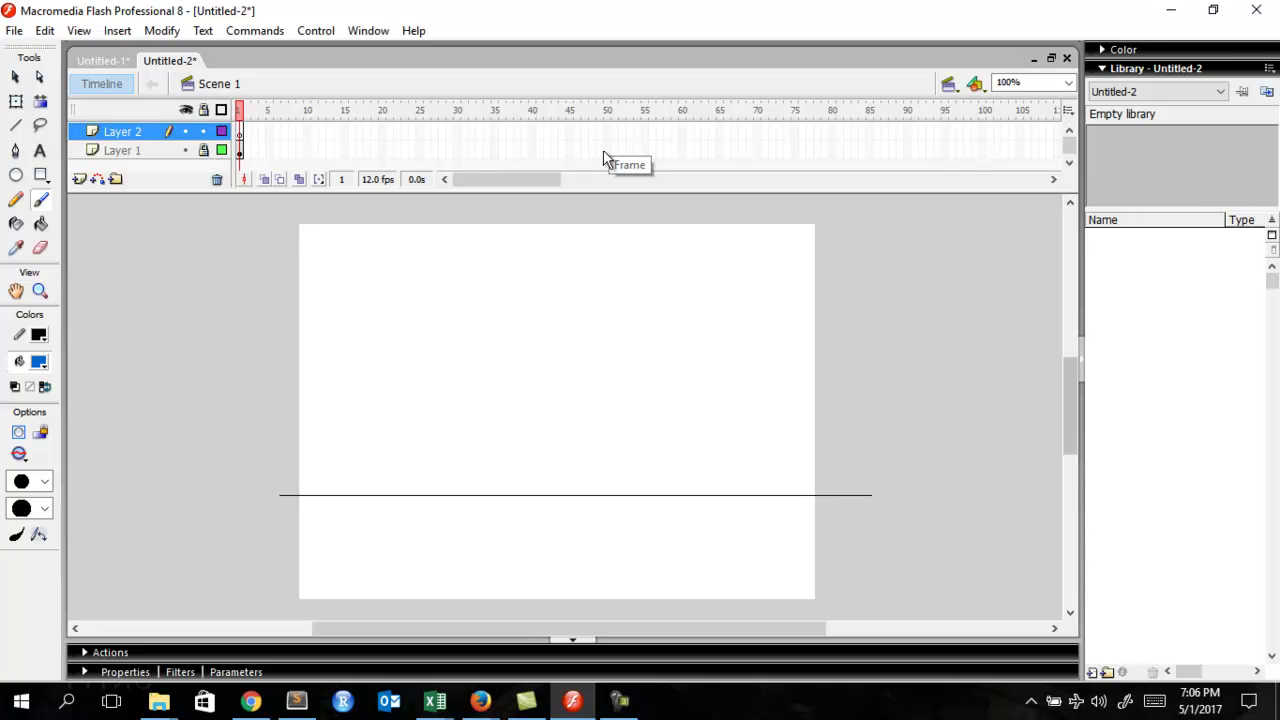
Insert a keyframe at frame 45 on Layer 1 and rename Layer 2 as Ball
{"action": "right_click", "coordinate": [570, 151]}
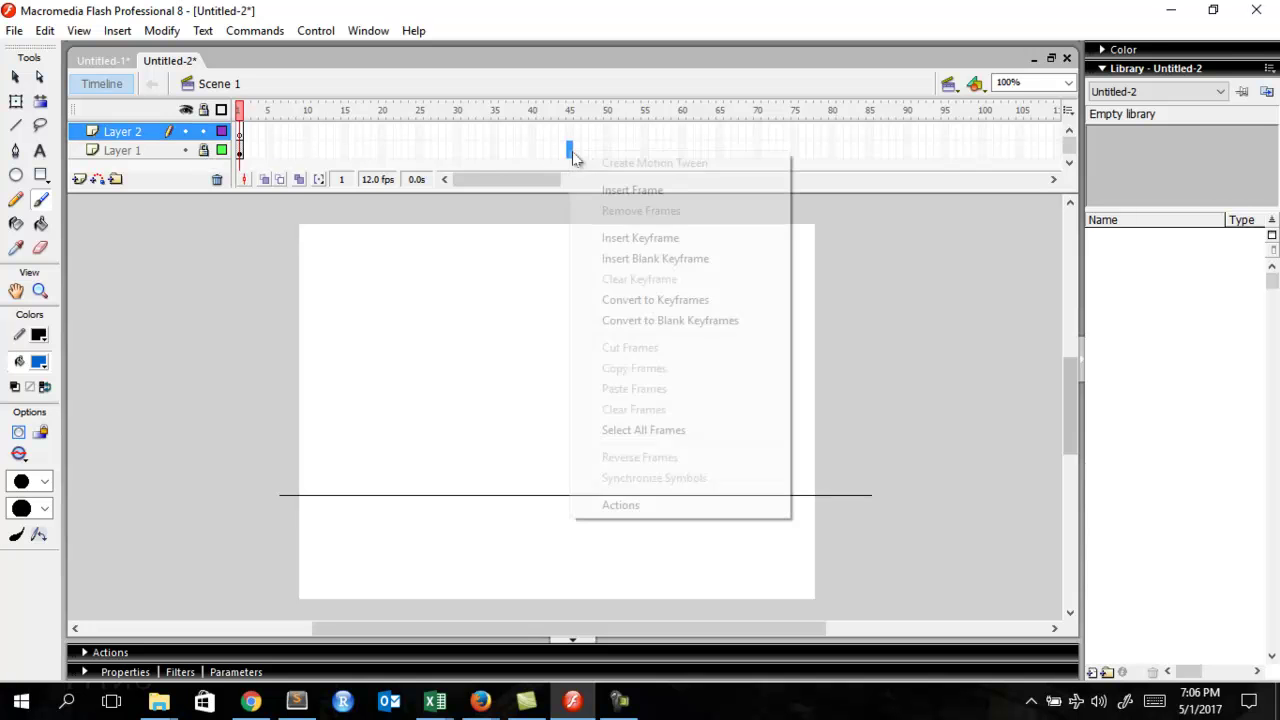
{"action": "left_click", "coordinate": [621, 241]}
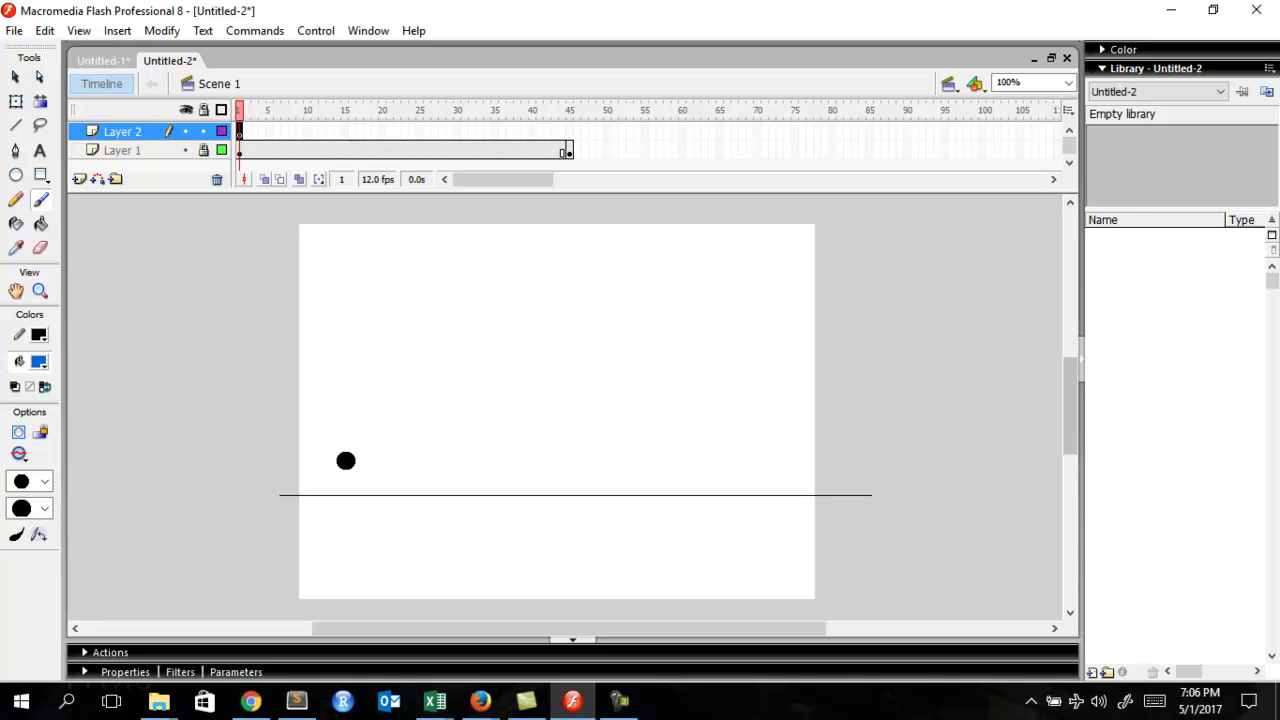
{"action": "double_click", "coordinate": [126, 131]}
{"action": "type", "text": "Ball"}
{"action": "key", "text": "Return"}
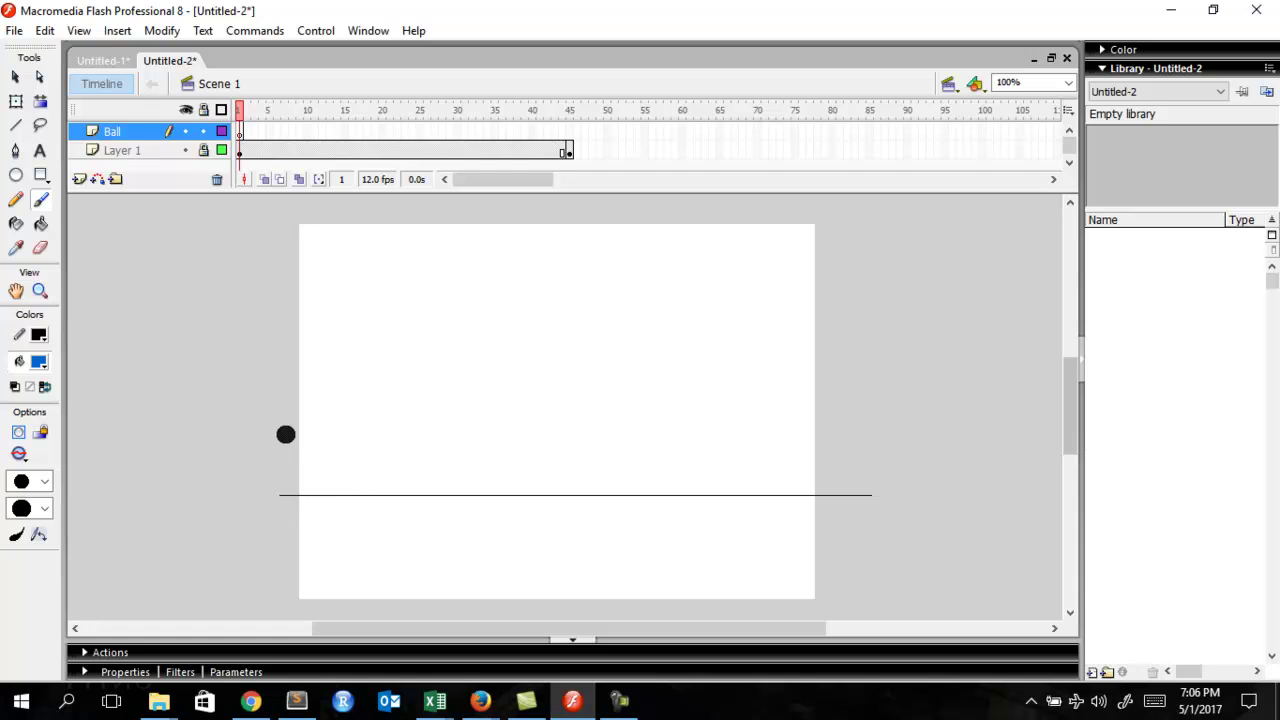
Enable onion skinning and set the document's frame rate to 24 fps
{"action": "left_click", "coordinate": [263, 182]}
{"action": "double_click", "coordinate": [365, 181]}
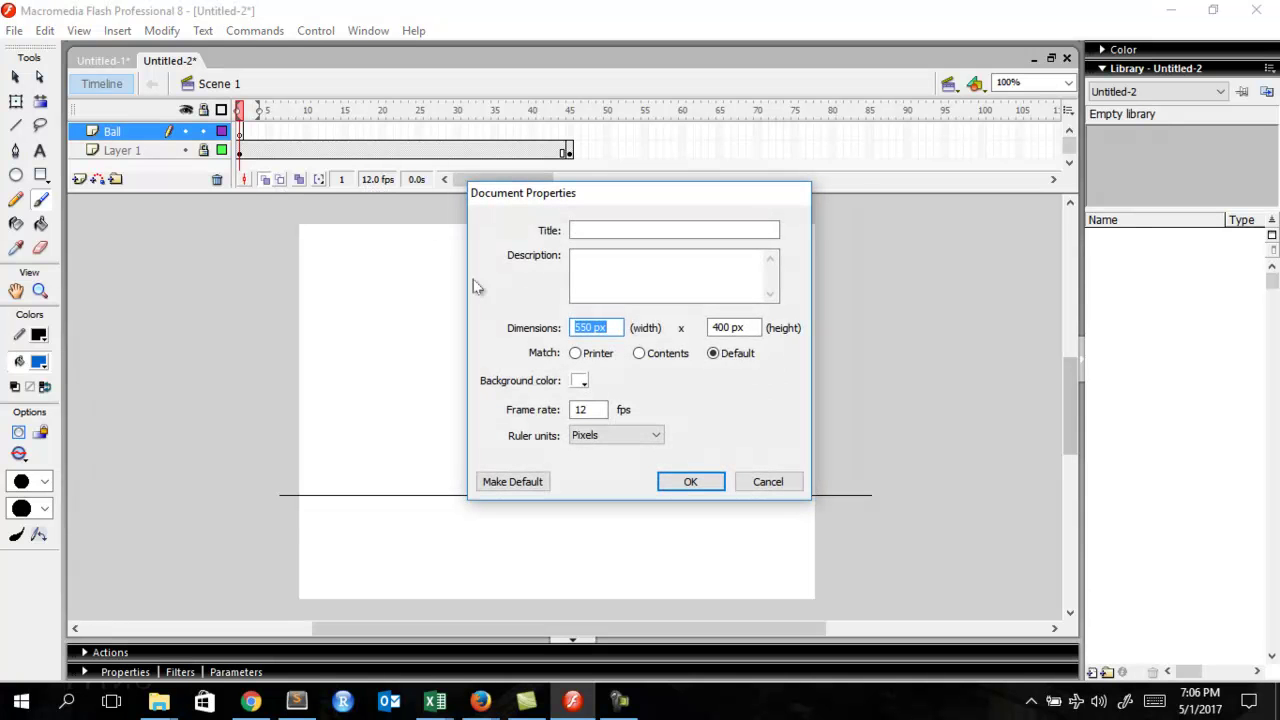
{"action": "double_click", "coordinate": [588, 409]}
{"action": "type", "text": "2"}
{"action": "key", "text": "Return"}
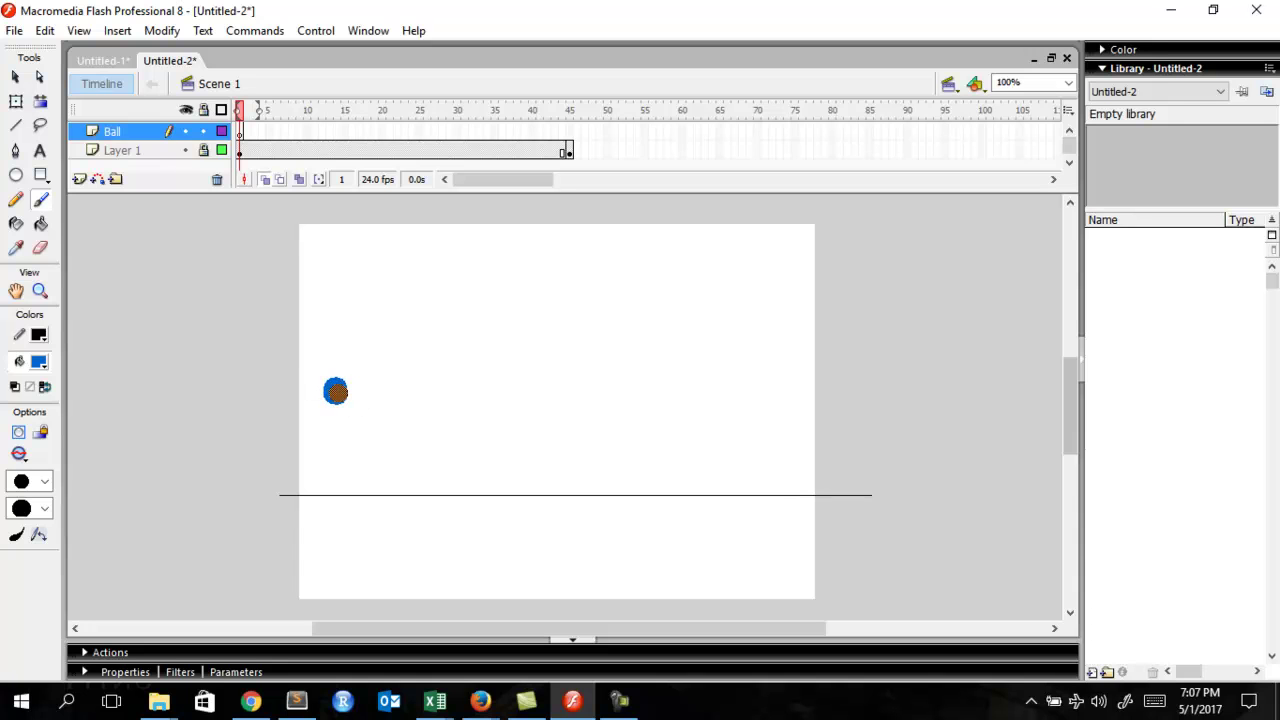
Paint a blue ball above the ground line near the stage's left edge in frame 1 and hold it through frame 5
{"action": "left_click_drag", "start_coordinate": [335, 393], "coordinate": [334, 392]}
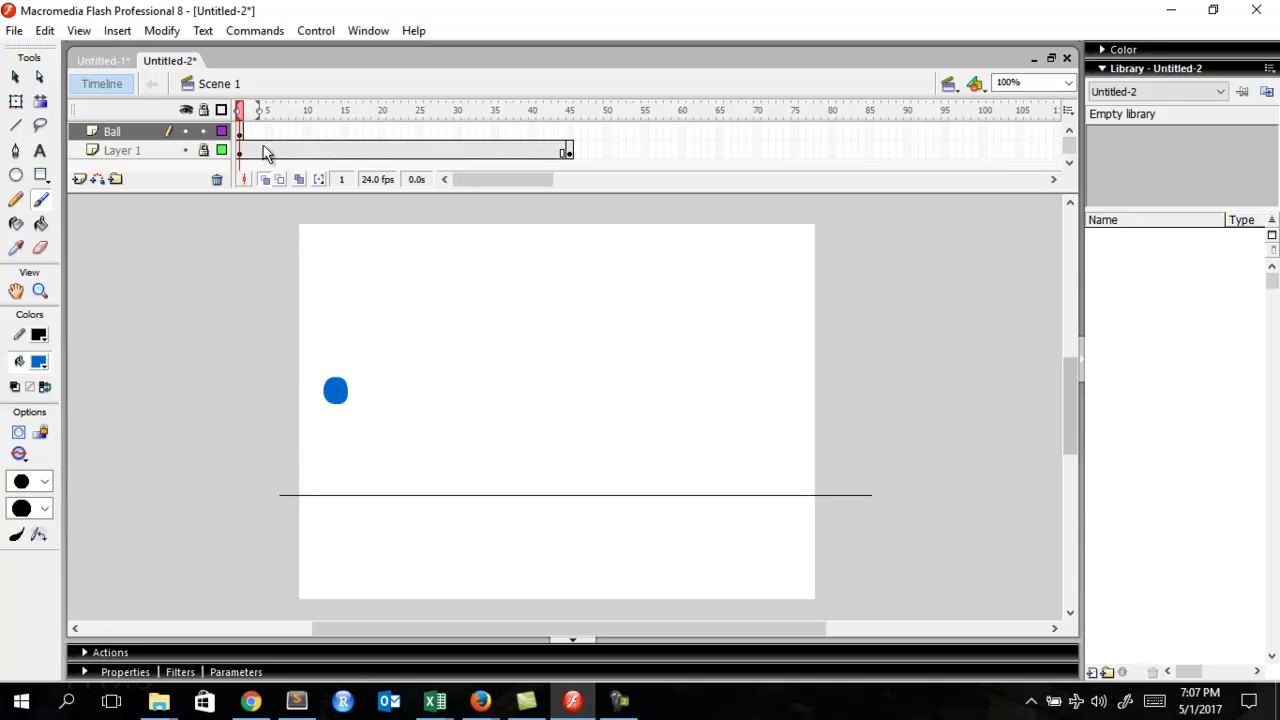
{"action": "key", "text": "F5"}
{"action": "key", "text": "F5"}
{"action": "key", "text": "F5"}
{"action": "key", "text": "F5"}
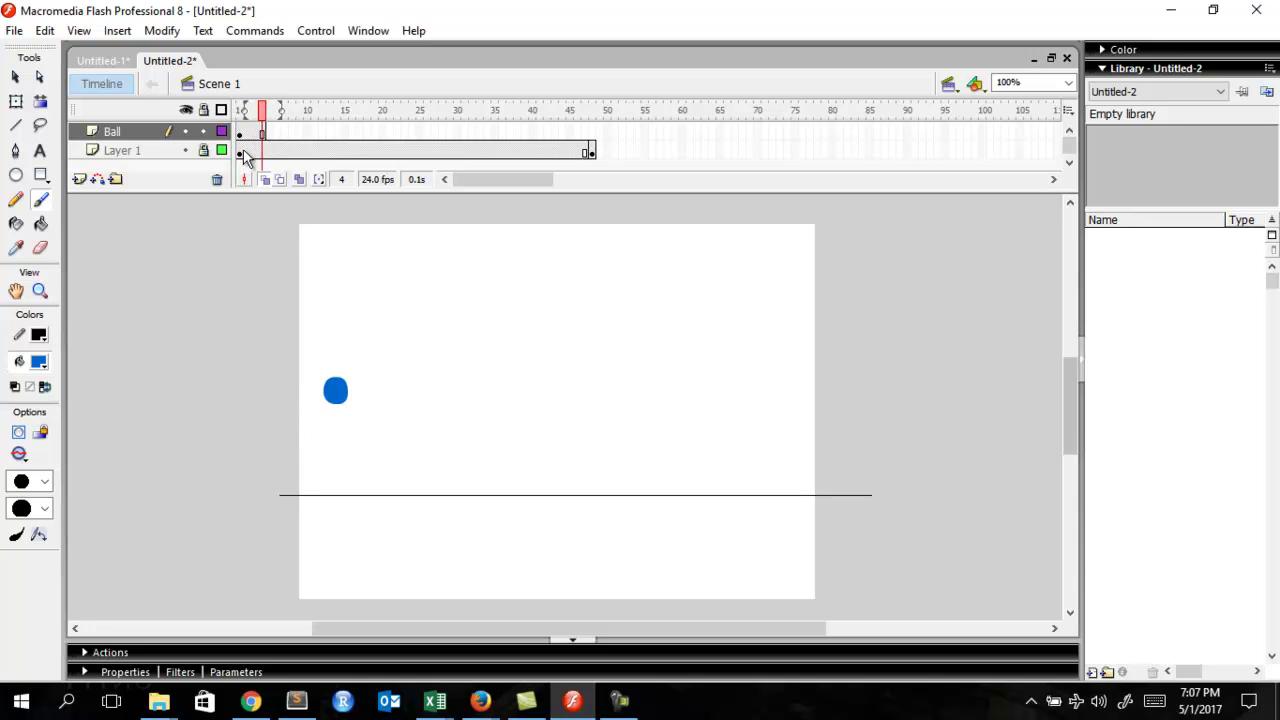
{"action": "key", "text": "F7"}
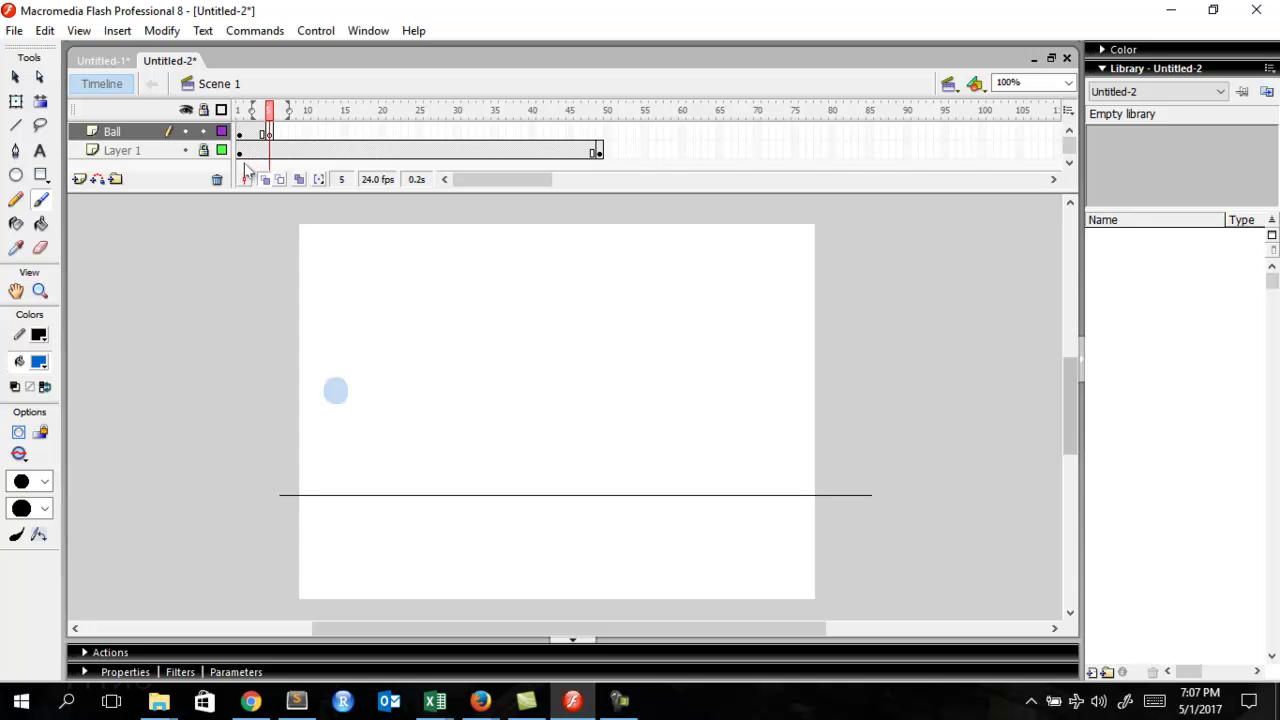
{"action": "key", "text": "ctrl+z"}
{"action": "key", "text": "F5"}
Insert a blank keyframe at frame 6 on the Ball layer and paint the ball touching the ground line, right of its first position
{"action": "key", "text": "F7"}
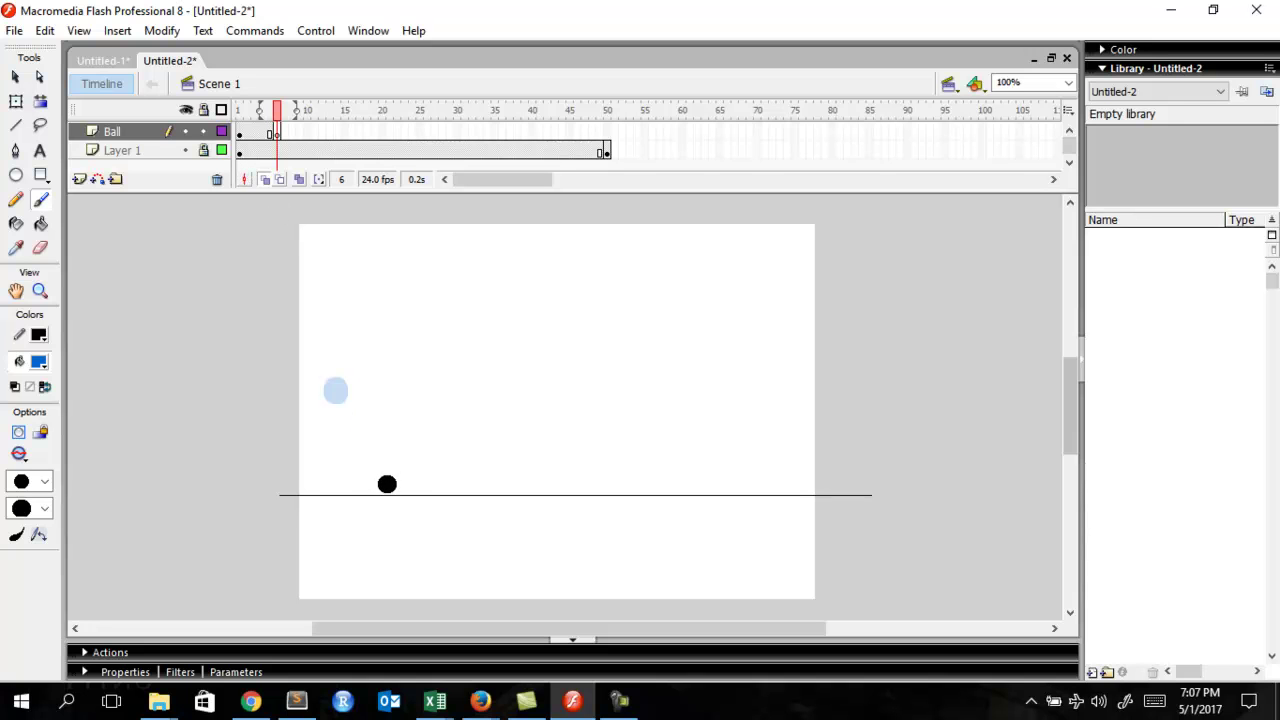
{"action": "left_click_drag", "start_coordinate": [390, 482], "coordinate": [392, 482]}
{"action": "key", "text": "ctrl+z"}
{"action": "mouse_move", "coordinate": [395, 481]}
{"action": "left_mouse_down"}
{"action": "mouse_move", "coordinate": [319, 547]}
{"action": "mouse_move", "coordinate": [332, 519]}
{"action": "mouse_move", "coordinate": [398, 486]}
{"action": "left_mouse_up"}
{"action": "key", "text": "ctrl+z"}
{"action": "left_click", "coordinate": [395, 483]}
Hold the grounded ball through frame 9 and insert a blank keyframe at frame 10 on the Ball layer
{"action": "key", "text": "F6"}
{"action": "key", "text": "F6"}
{"action": "key", "text": "F6"}
{"action": "key", "text": "F6"}
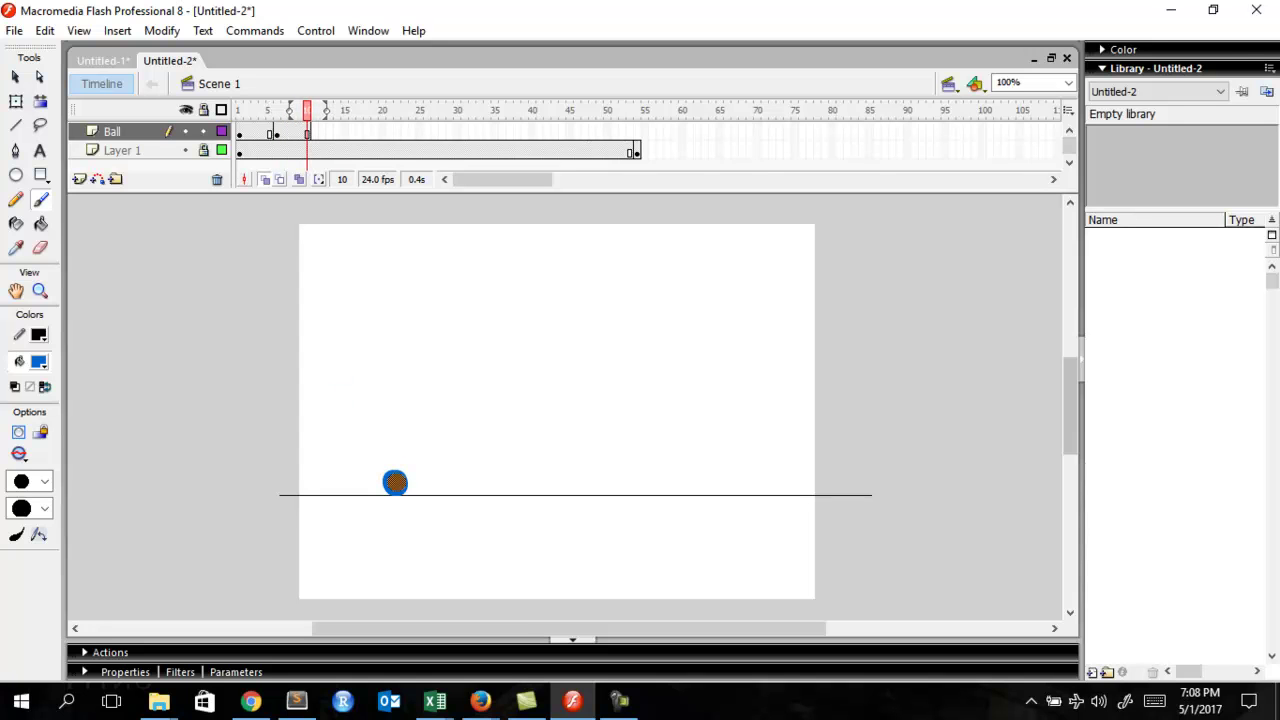
{"action": "key", "text": "F7"}
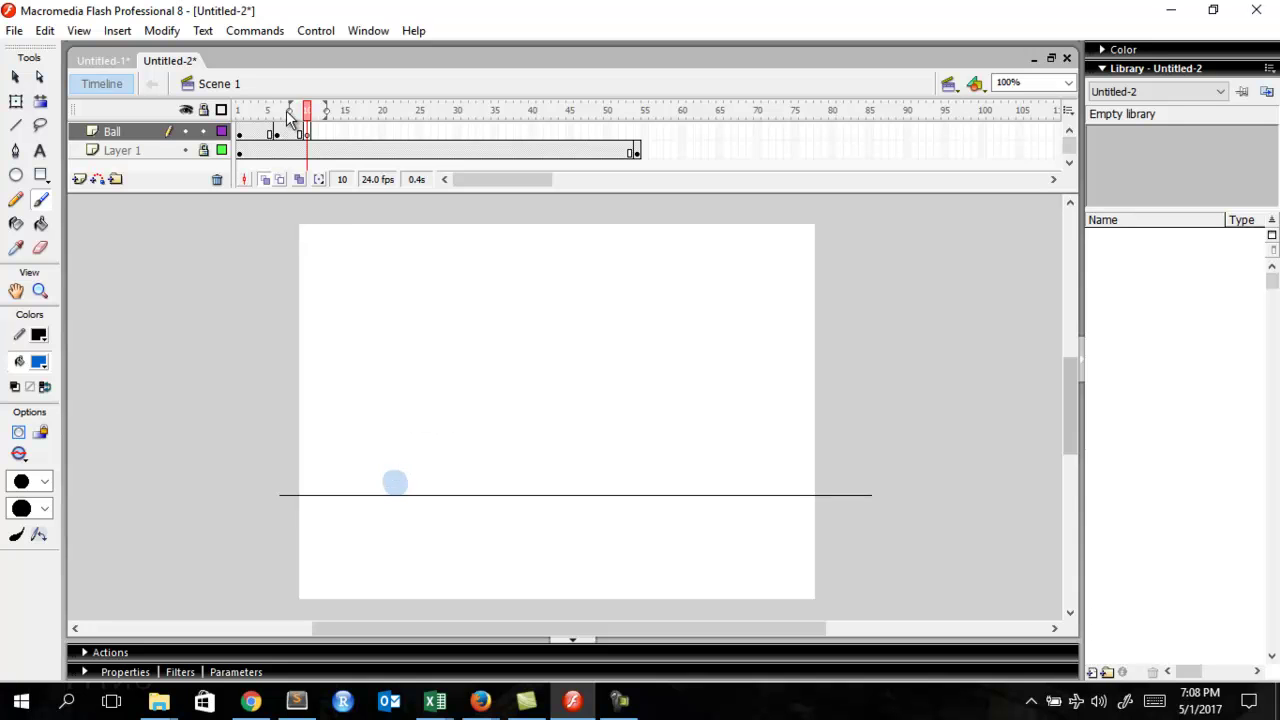
Extend the onion-skin range back to frame 1 and paint the ball at the peak of its first bounce in frame 10
{"action": "left_click_drag", "start_coordinate": [294, 110], "coordinate": [229, 133]}
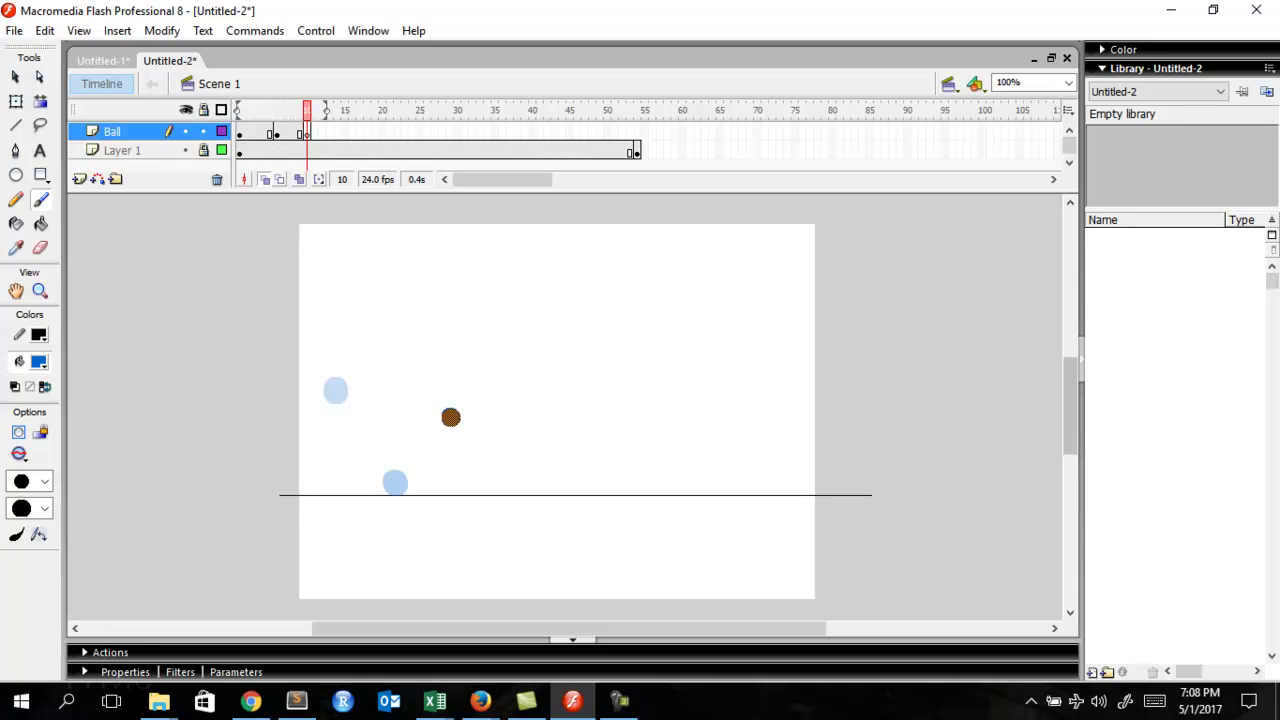
{"action": "left_click_drag", "start_coordinate": [451, 418], "coordinate": [452, 415]}
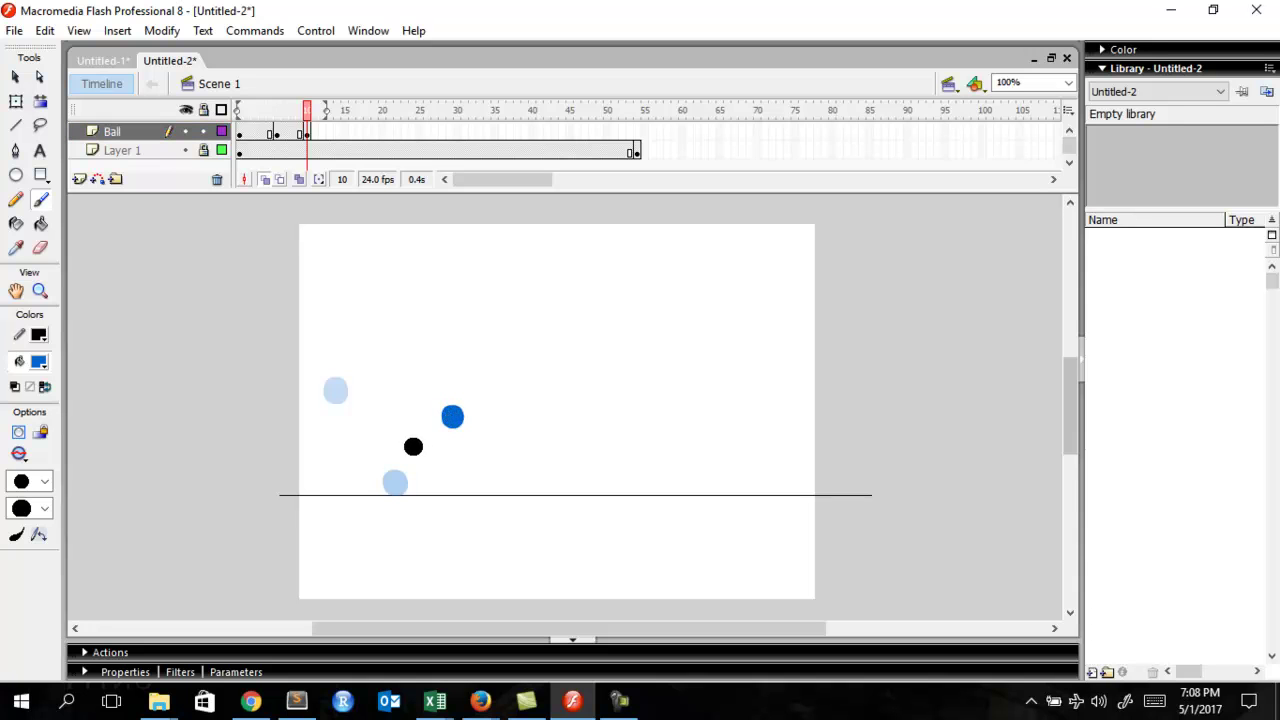
Hold the first bounce peak through frame 14 and paint the ball landing on the ground line in a blank keyframe at frame 15
{"action": "key", "text": "period"}
{"action": "key", "text": "period"}
{"action": "key", "text": "period"}
{"action": "key", "text": "period"}
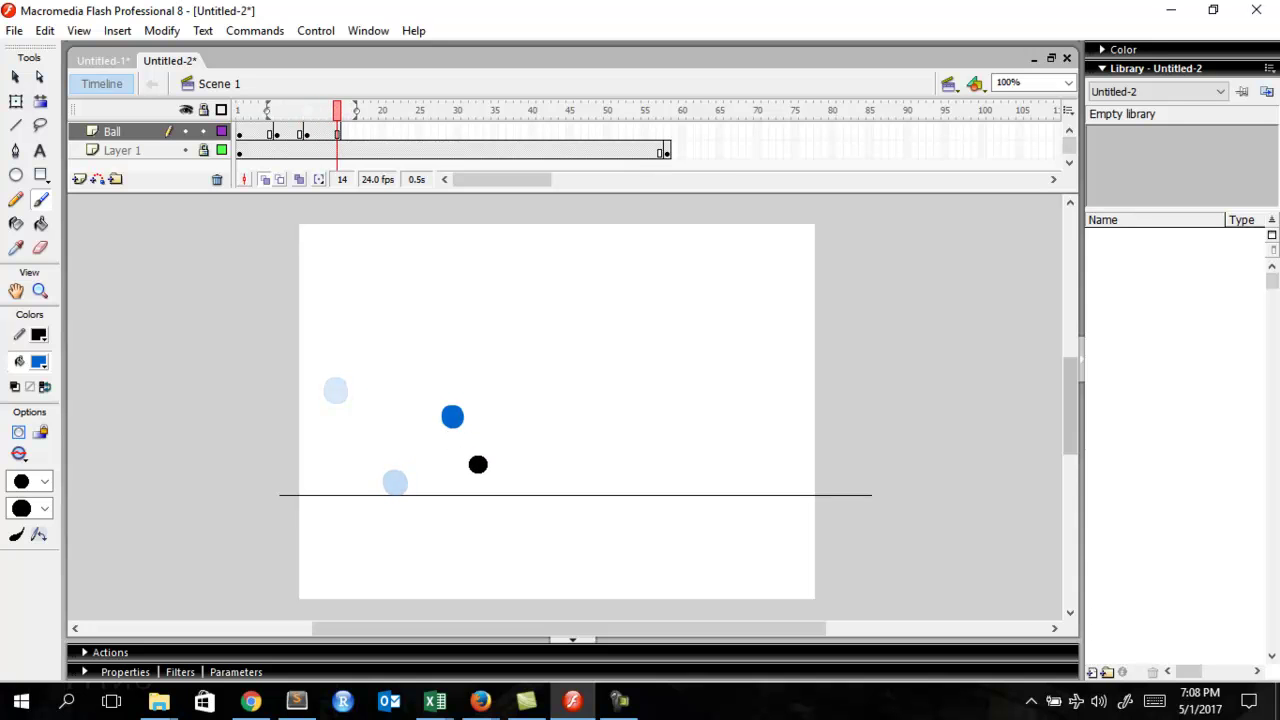
{"action": "key", "text": "period"}
{"action": "key", "text": "F7"}
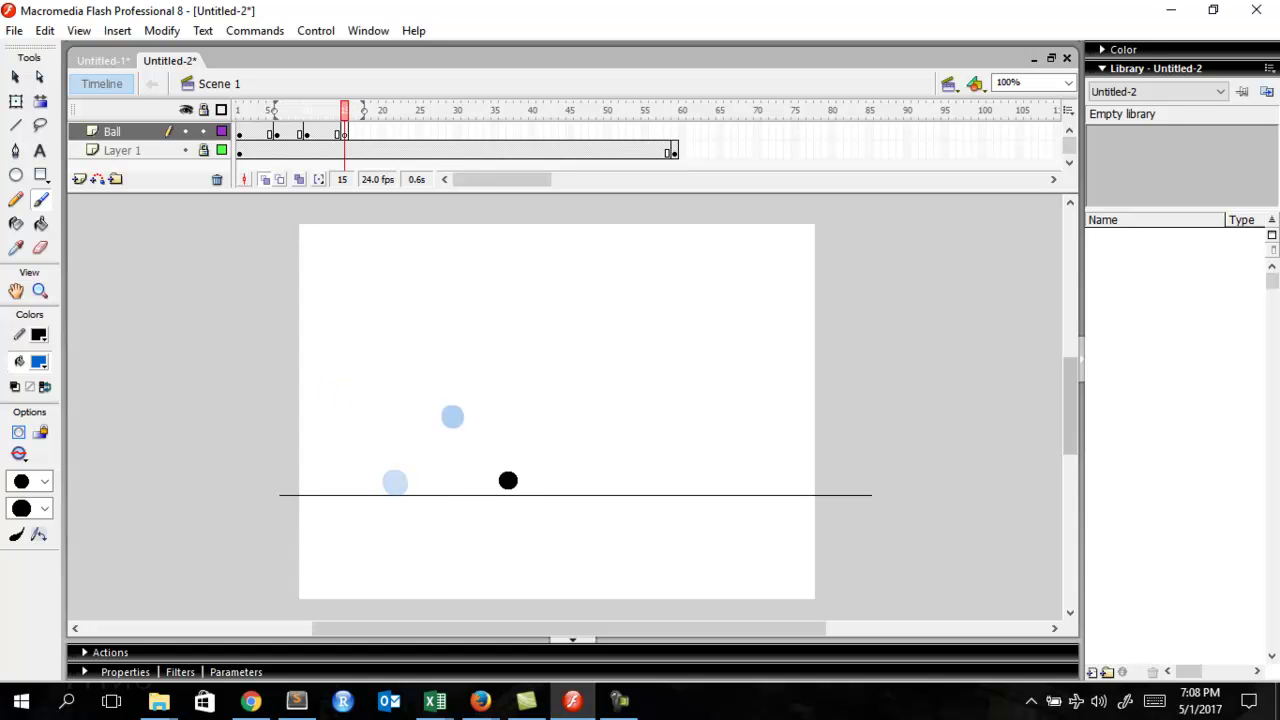
{"action": "left_click", "coordinate": [511, 484]}
Hold the landing through frame 19 and paint a lower second bounce peak farther right in a blank keyframe at frame 20
{"action": "key", "text": "period"}
{"action": "key", "text": "period"}
{"action": "key", "text": "F7"}
{"action": "key", "text": "F5"}
{"action": "key", "text": "F5"}
{"action": "key", "text": "F5"}
{"action": "key", "text": "F7"}
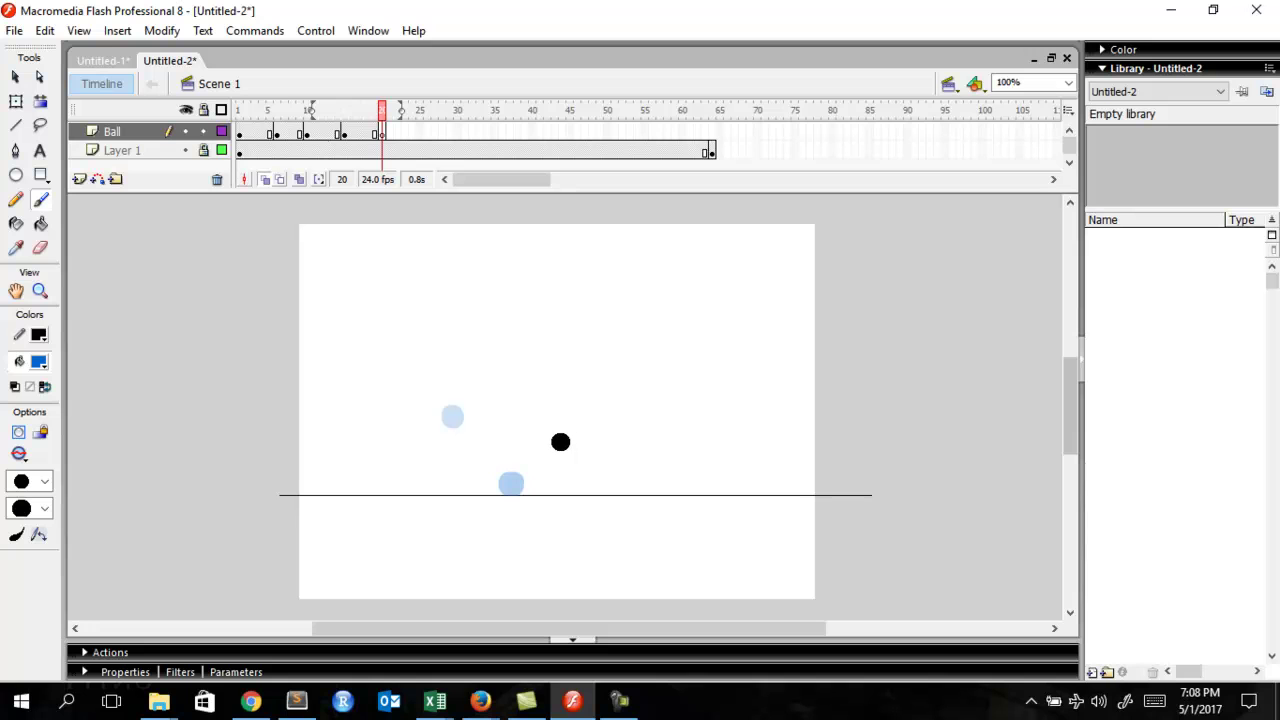
{"action": "left_click", "coordinate": [561, 439]}
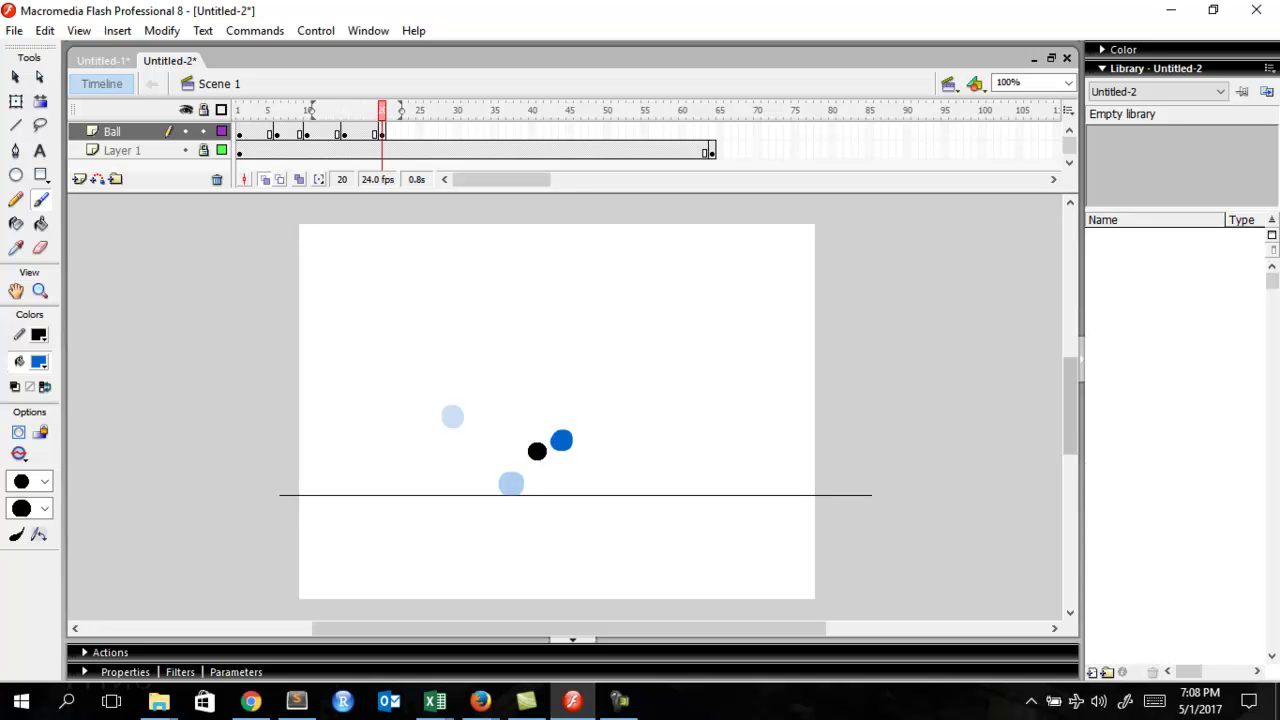
Hold the second peak through frame 24 and paint the ball back on the ground line in a blank keyframe at frame 25
{"action": "key", "text": "F5"}
{"action": "key", "text": "F5"}
{"action": "key", "text": "F5"}
{"action": "key", "text": "F5"}
{"action": "key", "text": "F5"}
{"action": "key", "text": "F7"}
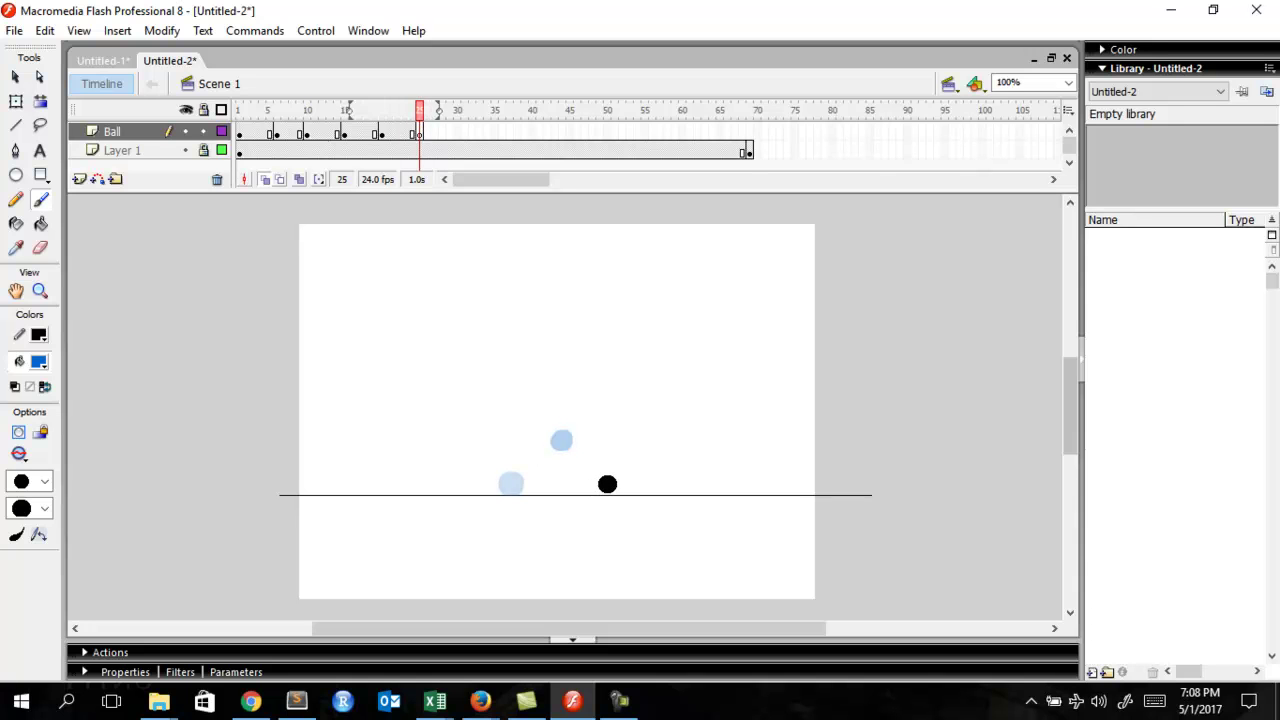
{"action": "left_click", "coordinate": [608, 484]}
Hold the grounded ball through frame 29 and paint a smaller third bounce peak in a blank keyframe at frame 30
{"action": "key", "text": "F5"}
{"action": "key", "text": "F5"}
{"action": "key", "text": "F5"}
{"action": "key", "text": "F5"}
{"action": "key", "text": "F5"}
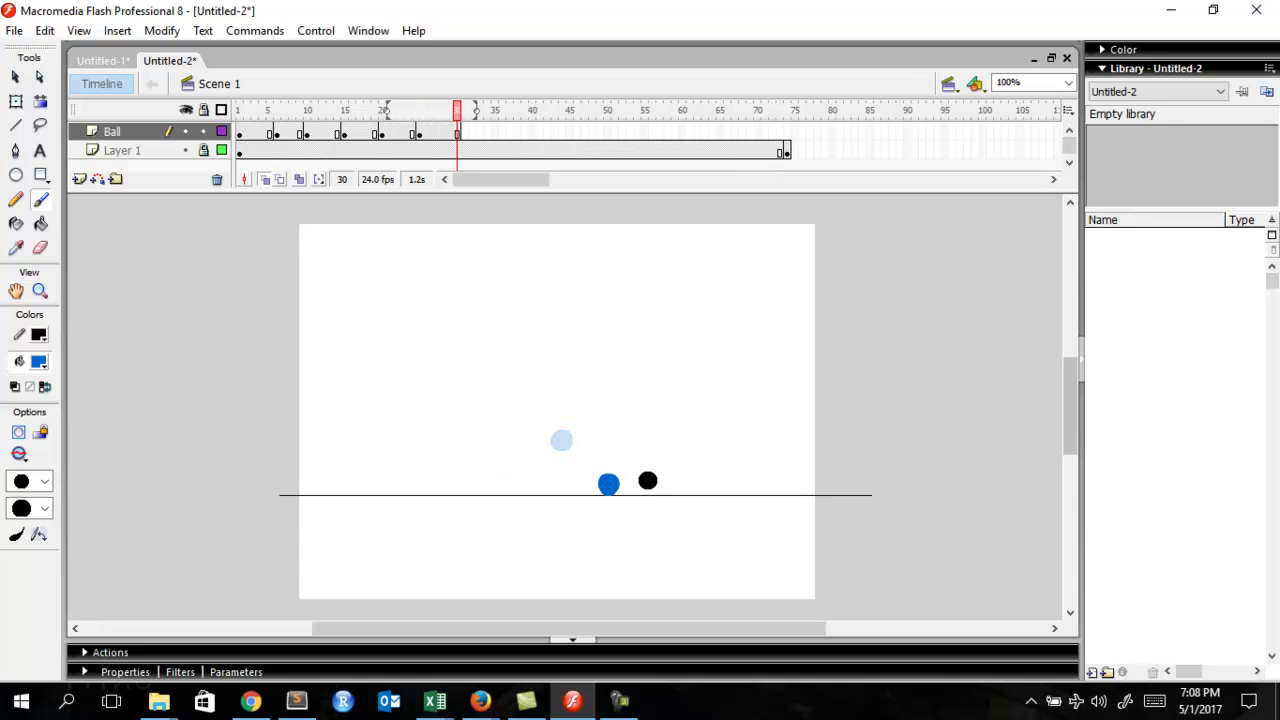
{"action": "key", "text": "F7"}
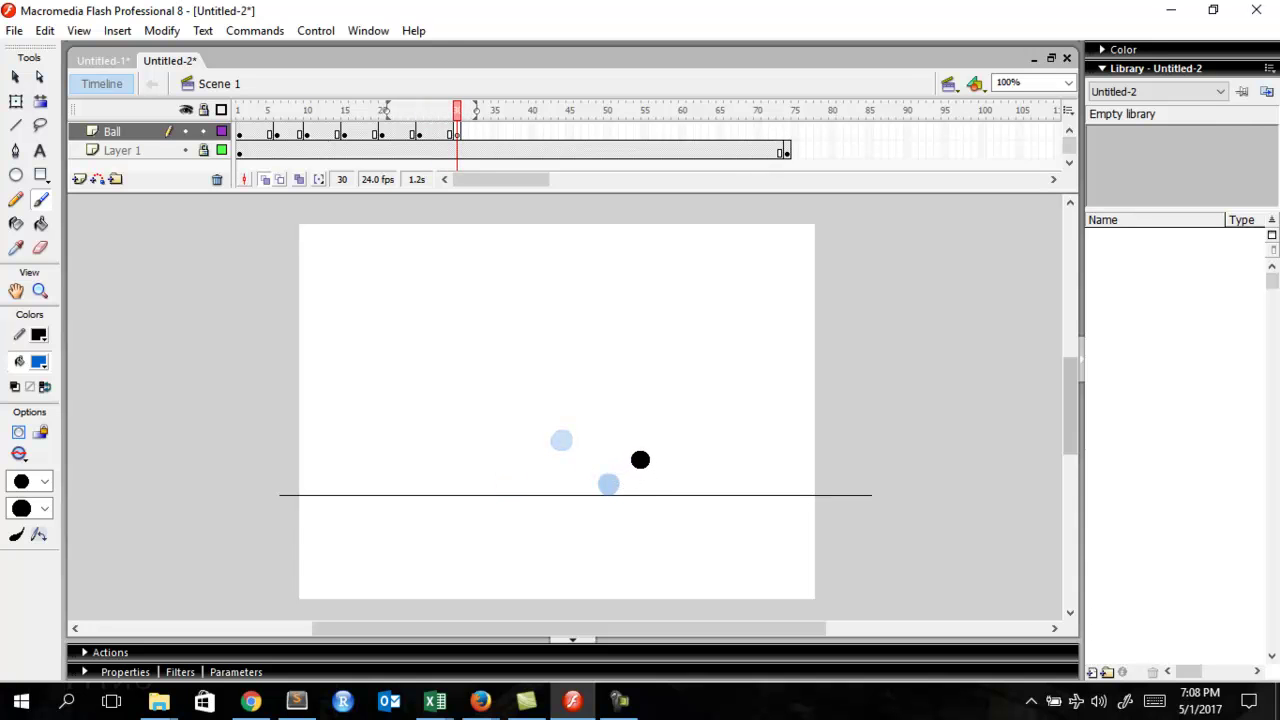
Hold the third peak through frame 34 and paint the ball touching the ground line in a blank keyframe at frame 35
{"action": "key", "text": "F5"}
{"action": "key", "text": "F5"}
{"action": "key", "text": "F5"}
{"action": "key", "text": "F5"}
{"action": "key", "text": "F5"}
{"action": "key", "text": "F7"}
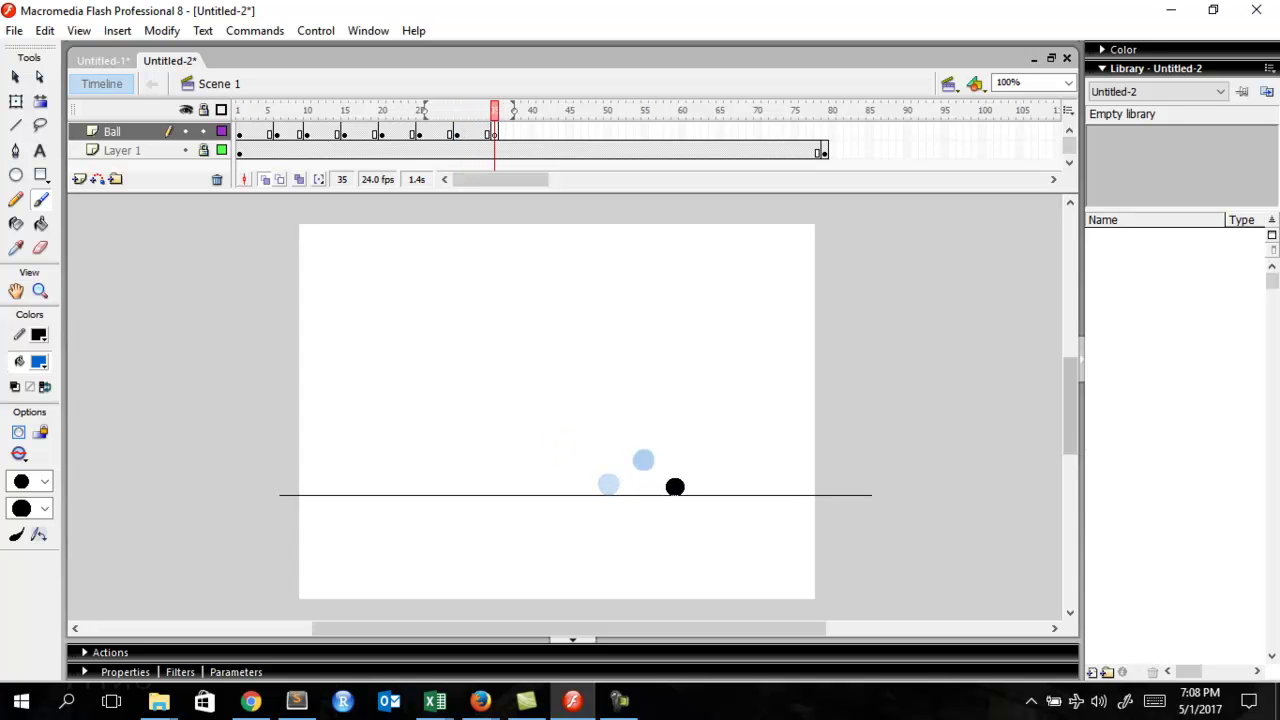
{"action": "left_click", "coordinate": [671, 484]}
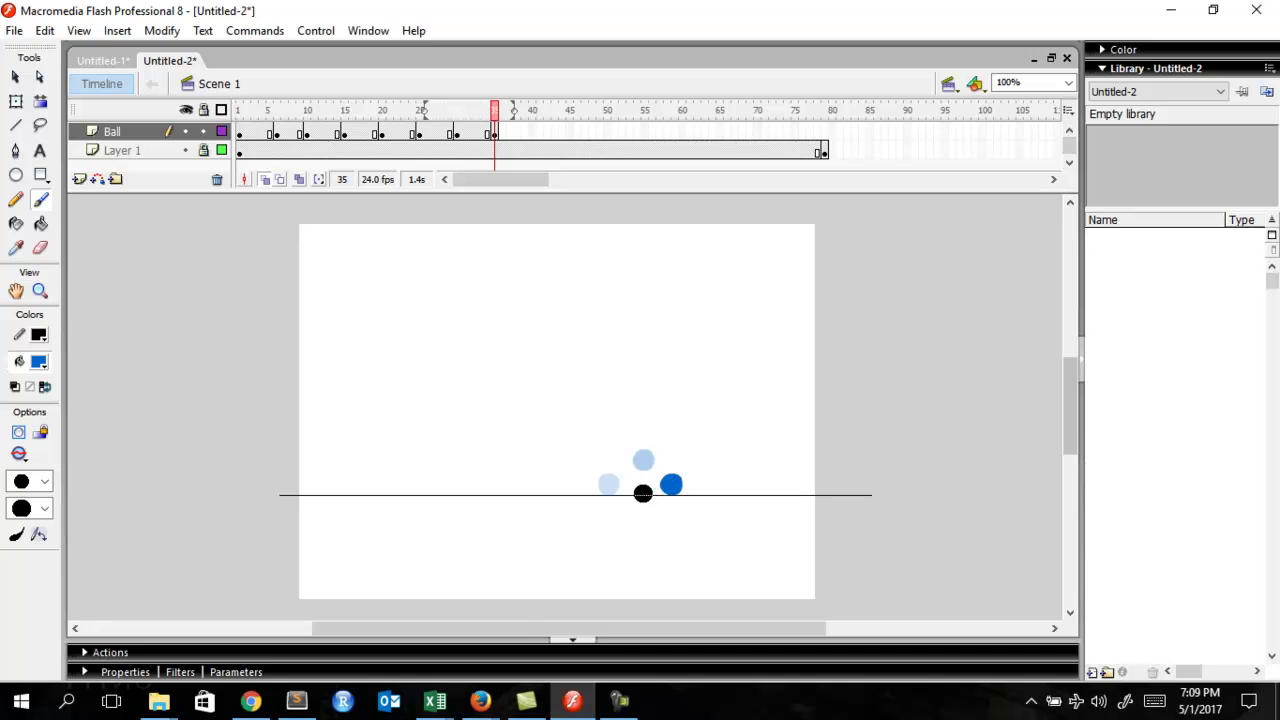
Hold the grounded ball through frame 39 and paint a low fourth bounce peak in a blank keyframe at frame 40
{"action": "key", "text": "F5"}
{"action": "key", "text": "F5"}
{"action": "key", "text": "F5"}
{"action": "key", "text": "F5"}
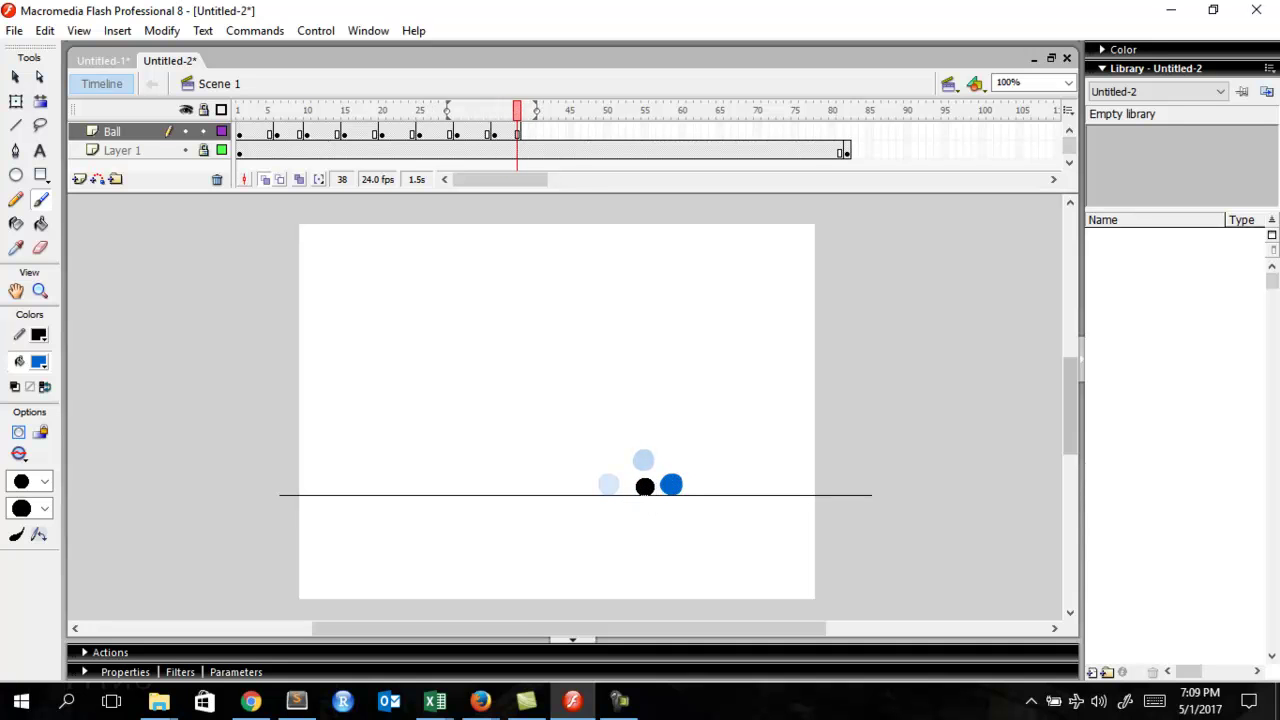
{"action": "key", "text": "F7"}
{"action": "key", "text": "ctrl+z"}
{"action": "key", "text": "F5"}
{"action": "key", "text": "F7"}
{"action": "left_click", "coordinate": [686, 466]}
{"action": "key", "text": "ctrl+z"}
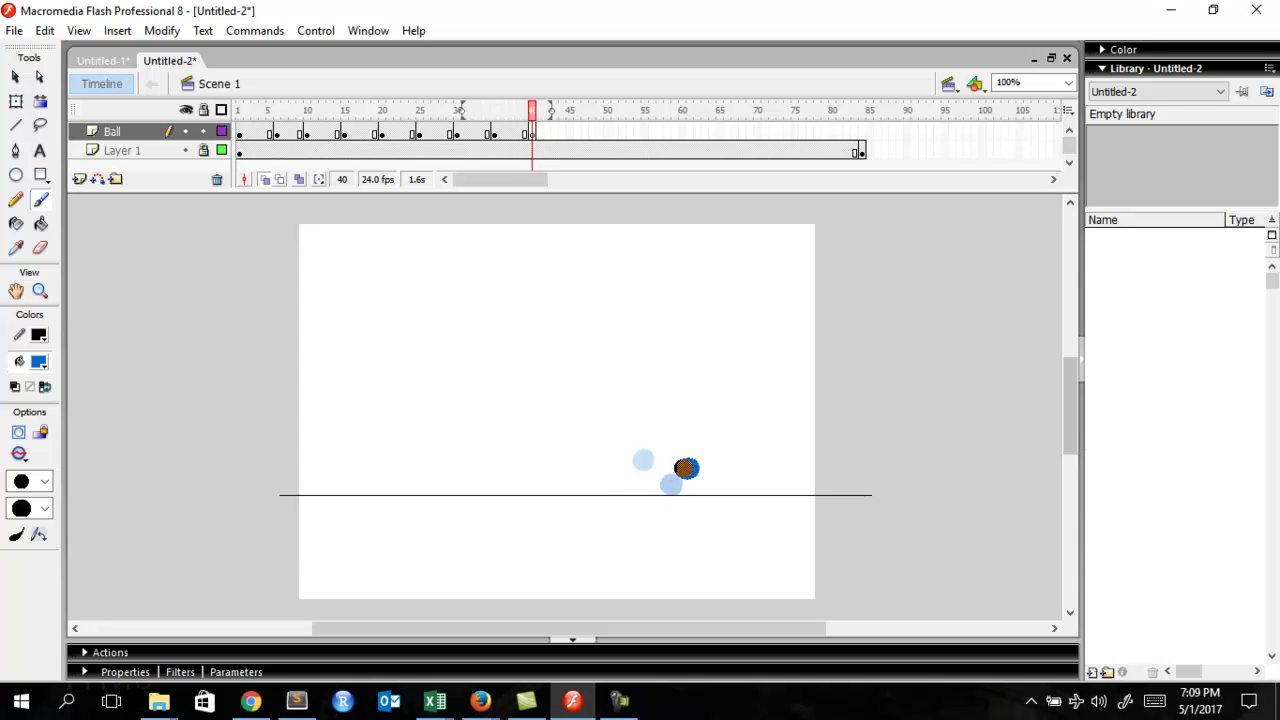
Hold the fourth peak through frame 44 and paint the ball on the ground line in a blank keyframe at frame 45
{"action": "key", "text": "period"}
{"action": "key", "text": "period"}
{"action": "key", "text": "period"}
{"action": "key", "text": "period"}
{"action": "key", "text": "period"}
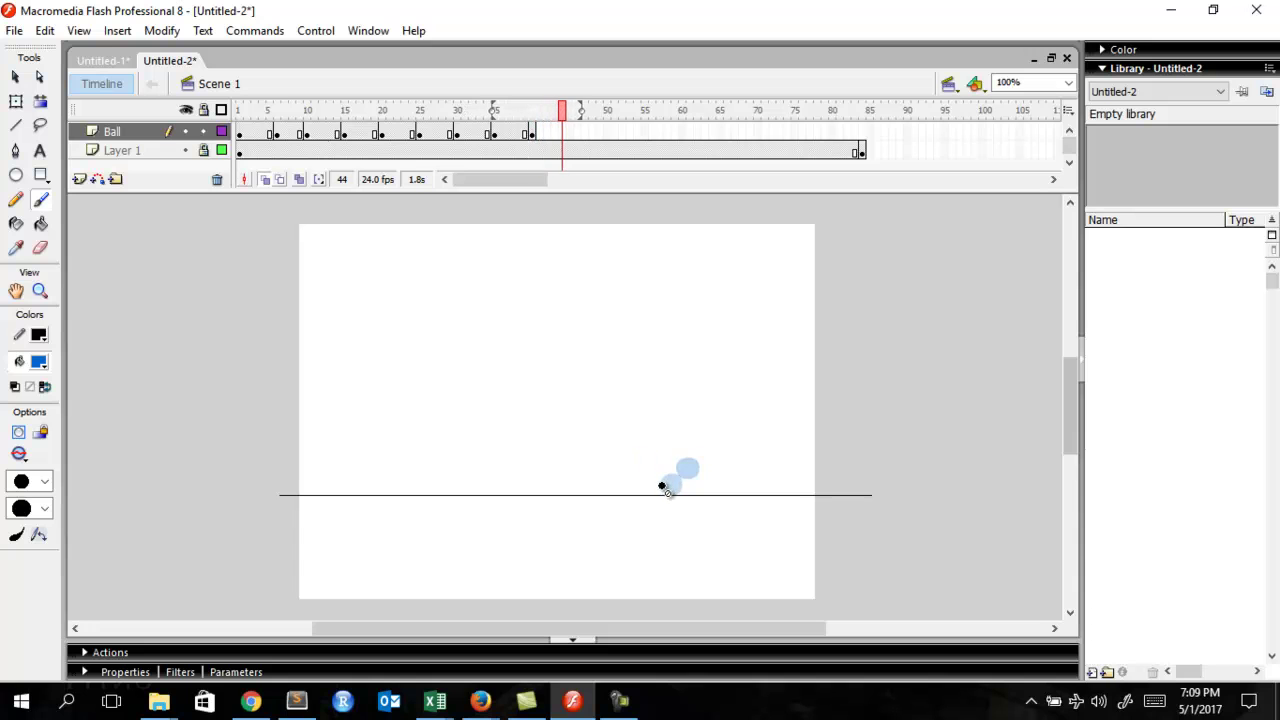
{"action": "key", "text": "F5"}
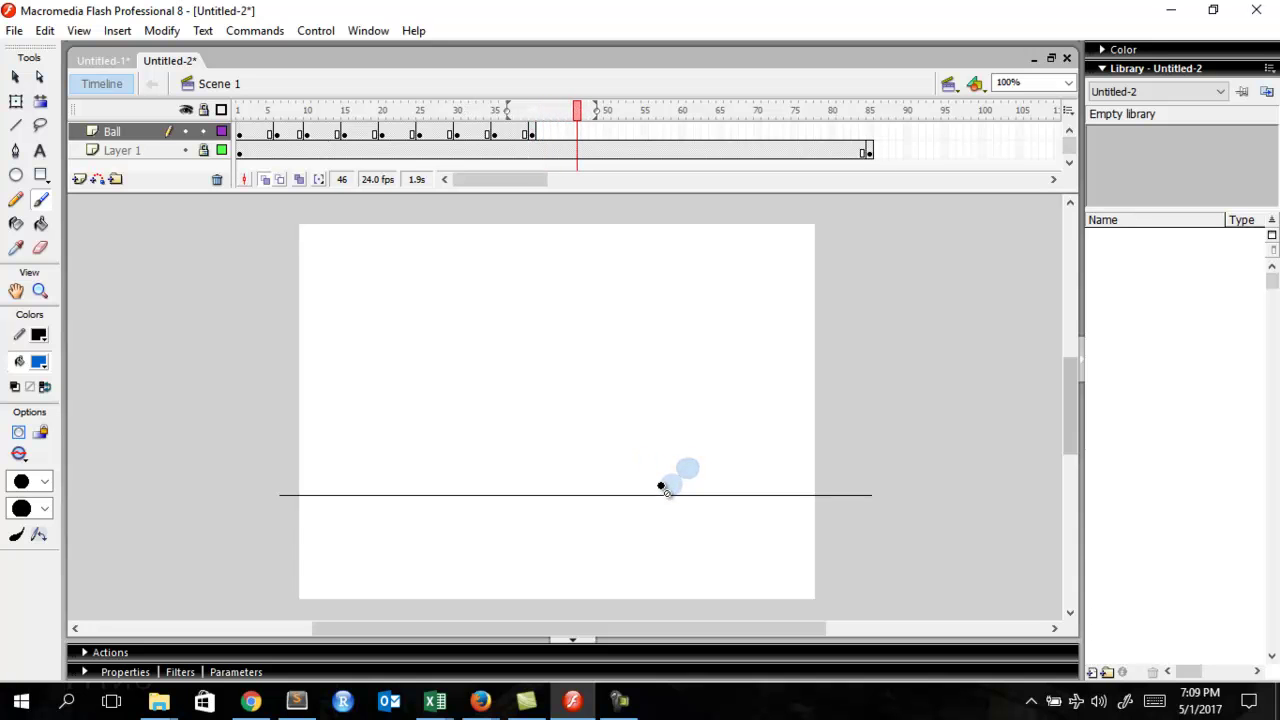
{"action": "key", "text": "comma"}
{"action": "key", "text": "F7"}
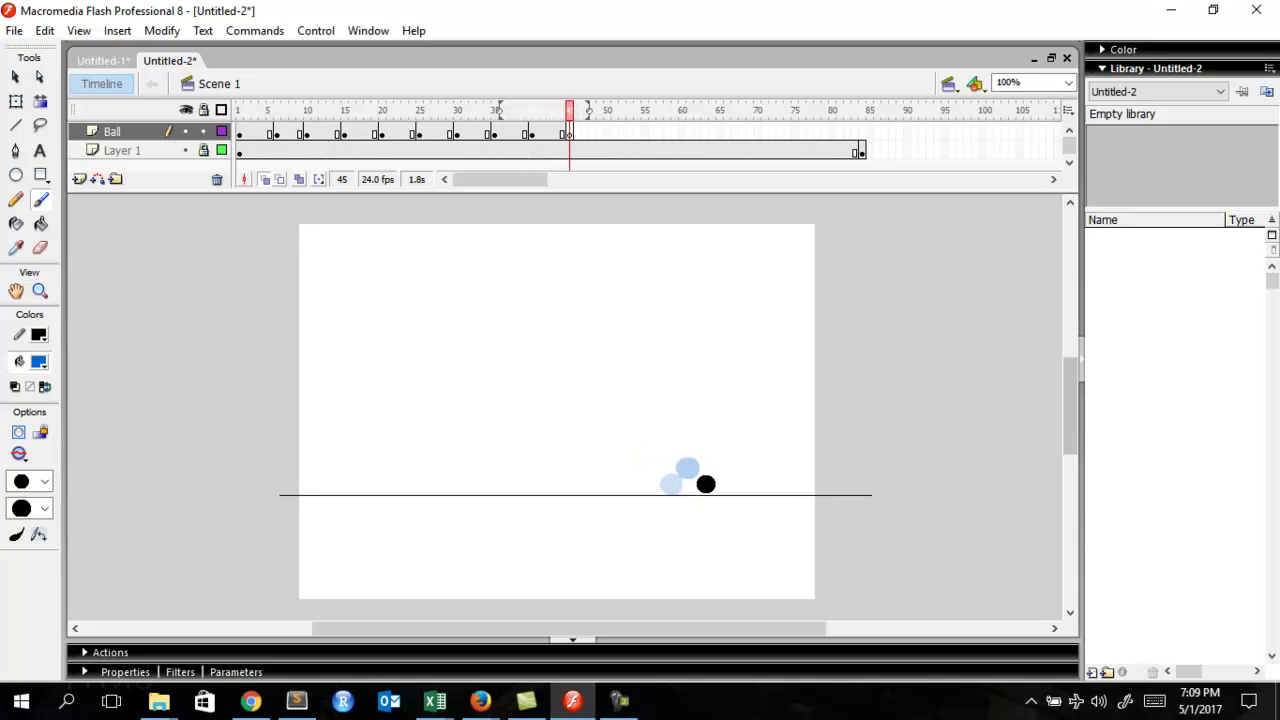
{"action": "left_click", "coordinate": [706, 484]}
Hold the grounded ball through frame 48 and paint a very low bounce just above the line in a keyframe at frame 49
{"action": "key", "text": "period"}
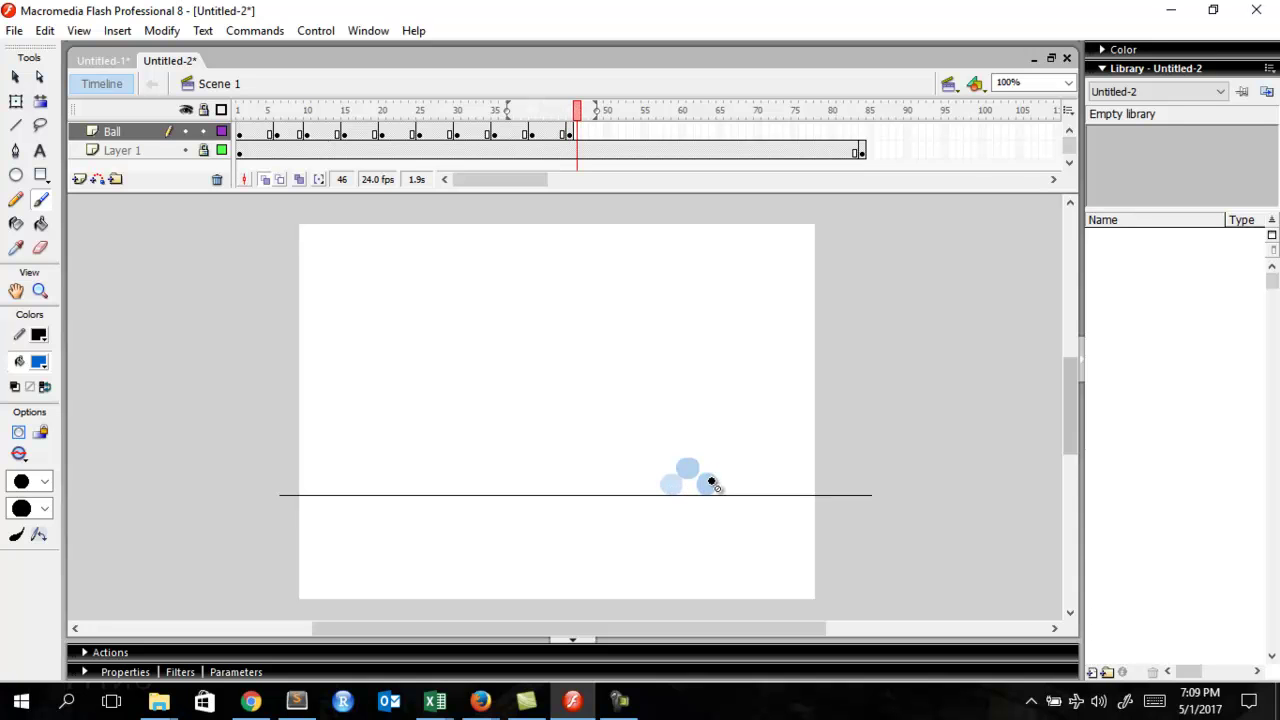
{"action": "key", "text": "comma"}
{"action": "key", "text": "F5"}
{"action": "key", "text": "F5"}
{"action": "key", "text": "F5"}
{"action": "key", "text": "F5"}
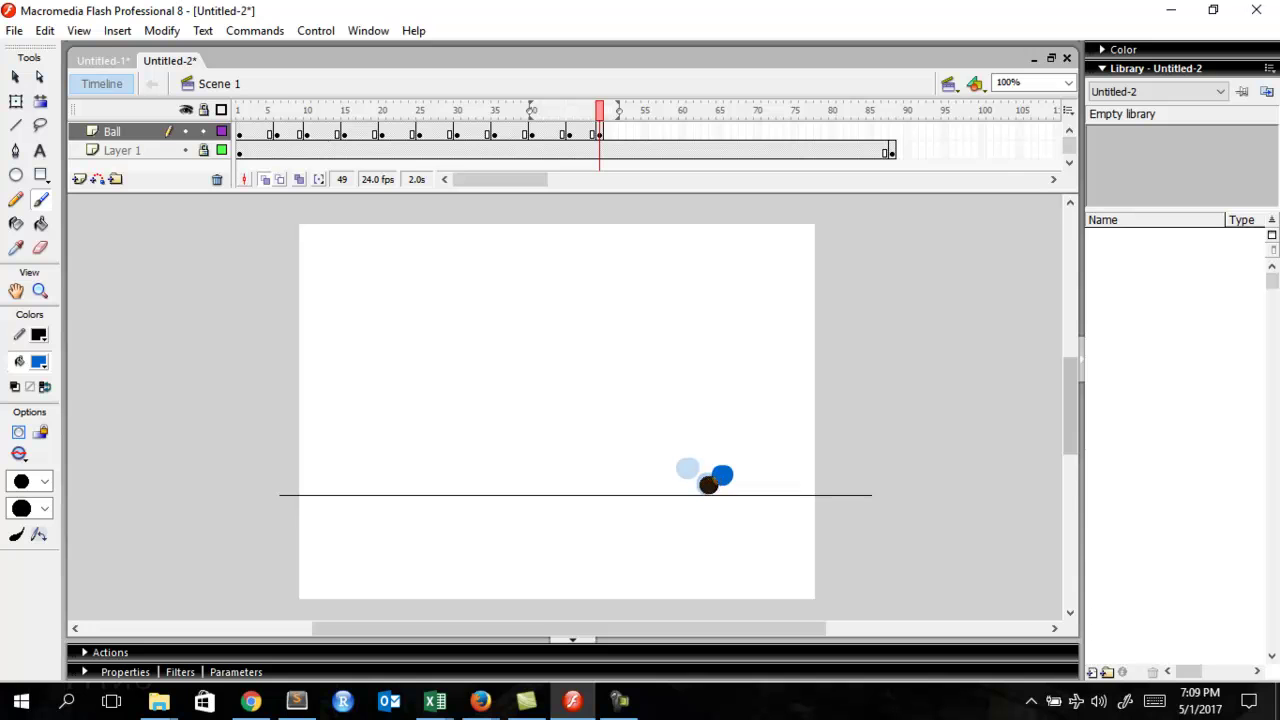
Hold the very low bounce through frame 51 and paint the ball on the ground line in a blank keyframe at frame 52
{"action": "key", "text": "F5"}
{"action": "key", "text": "F5"}
{"action": "key", "text": "F5"}
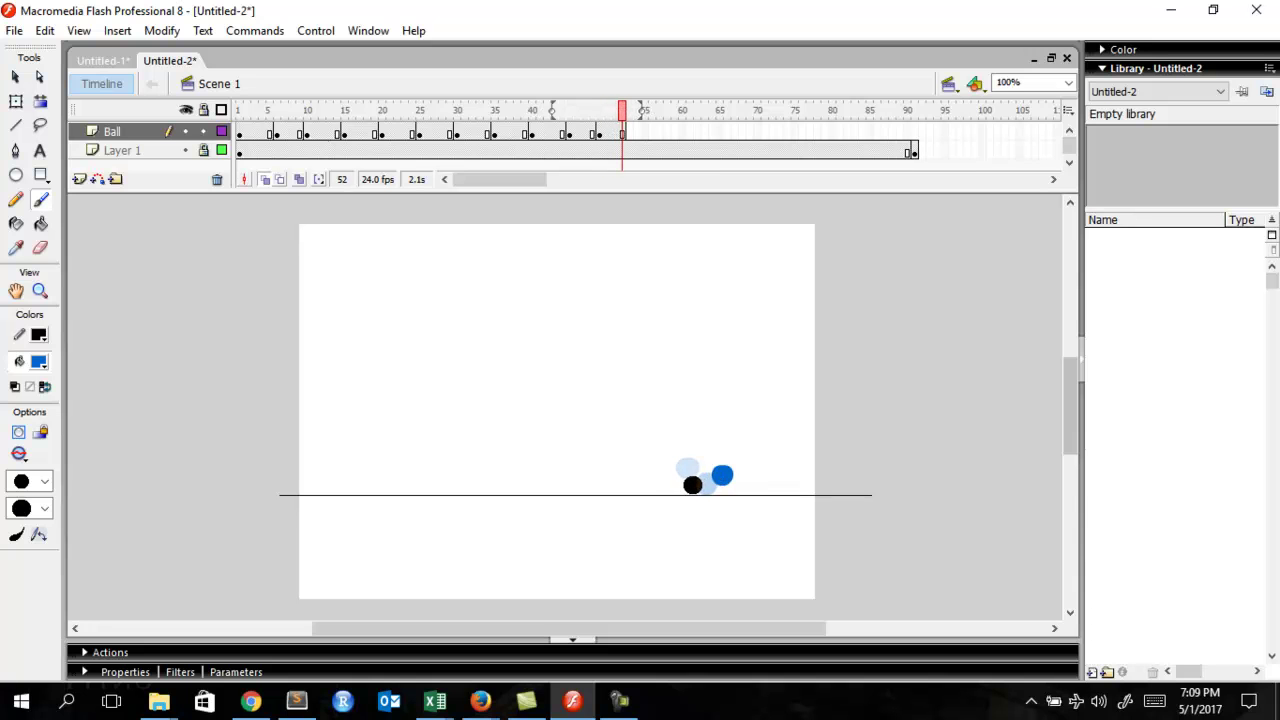
{"action": "key", "text": "F7"}
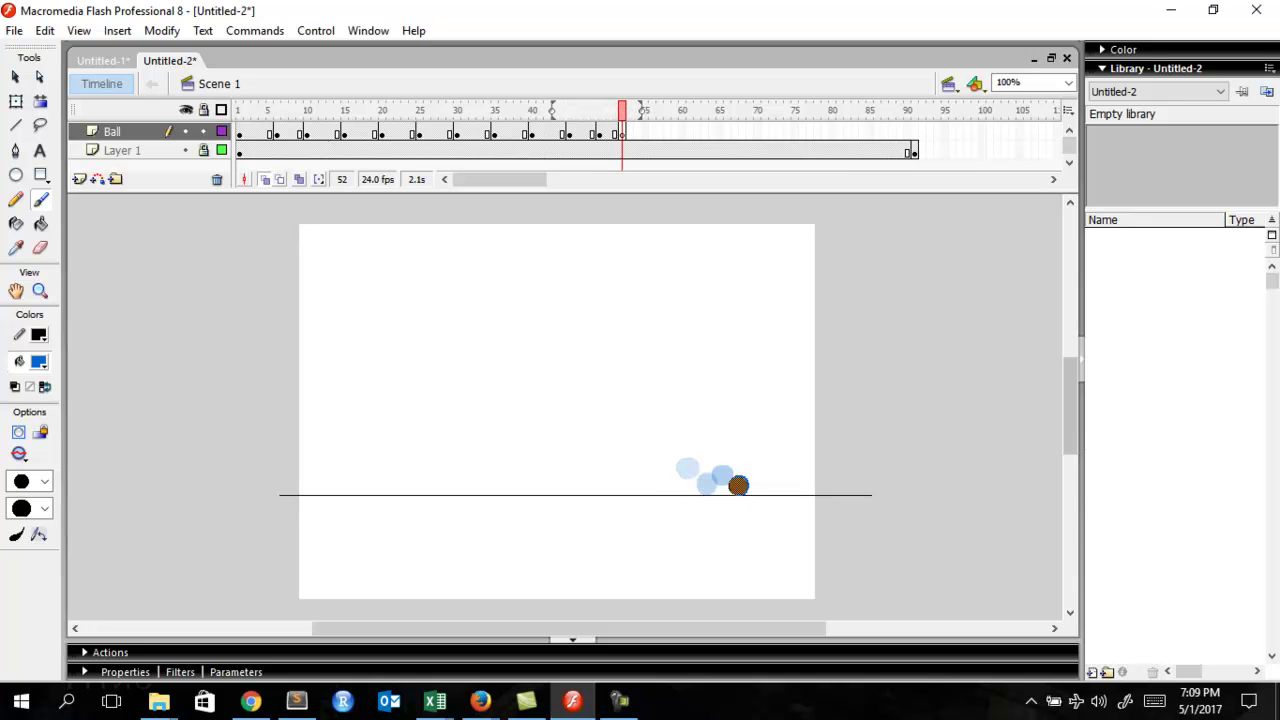
Hold the grounded ball through frame 54 and paint a barely raised ball in a blank keyframe at frame 55
{"action": "key", "text": "F6"}
{"action": "key", "text": "F6"}
{"action": "key", "text": "F6"}
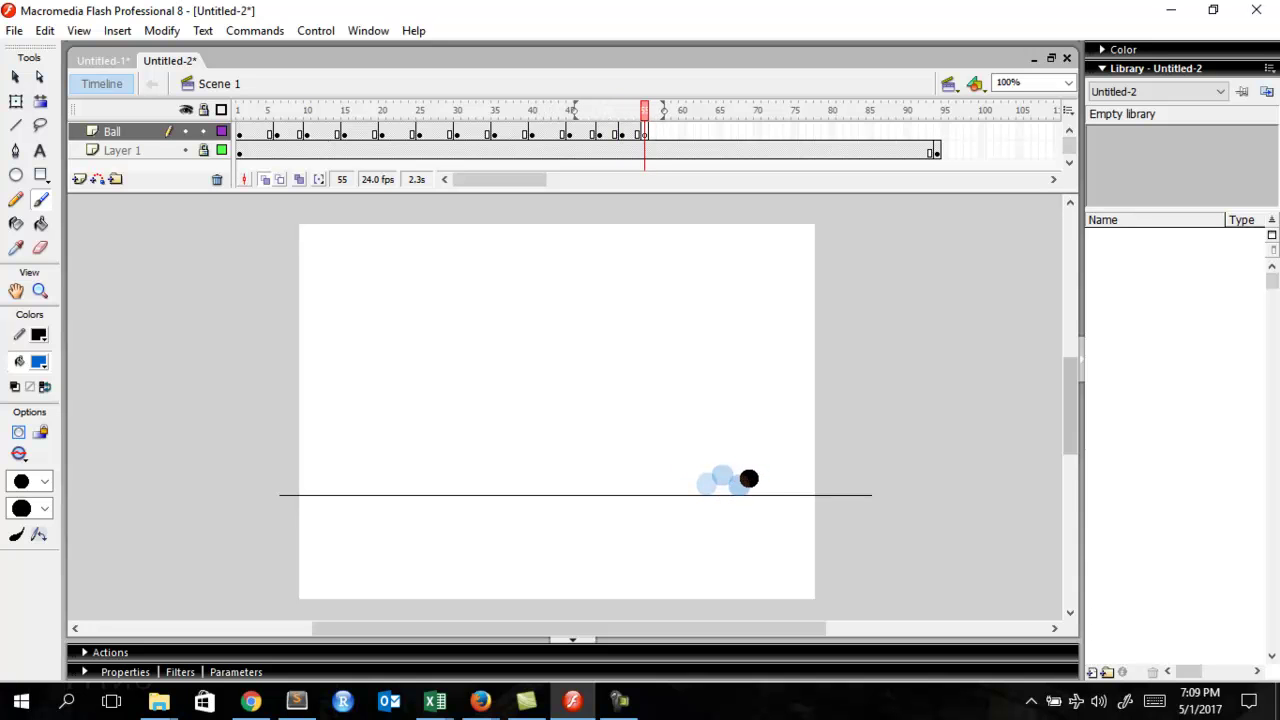
{"action": "left_click", "coordinate": [754, 483]}
{"action": "key", "text": "comma"}
{"action": "key", "text": "comma"}
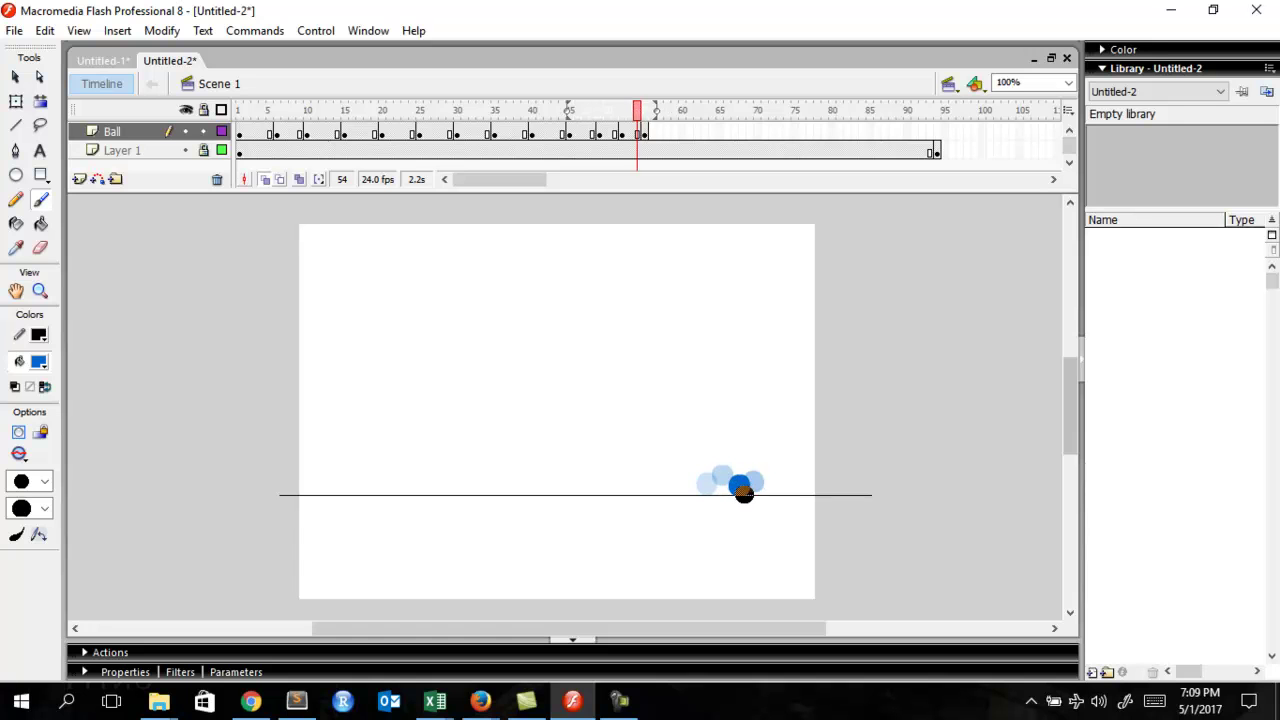
{"action": "key", "text": "comma"}
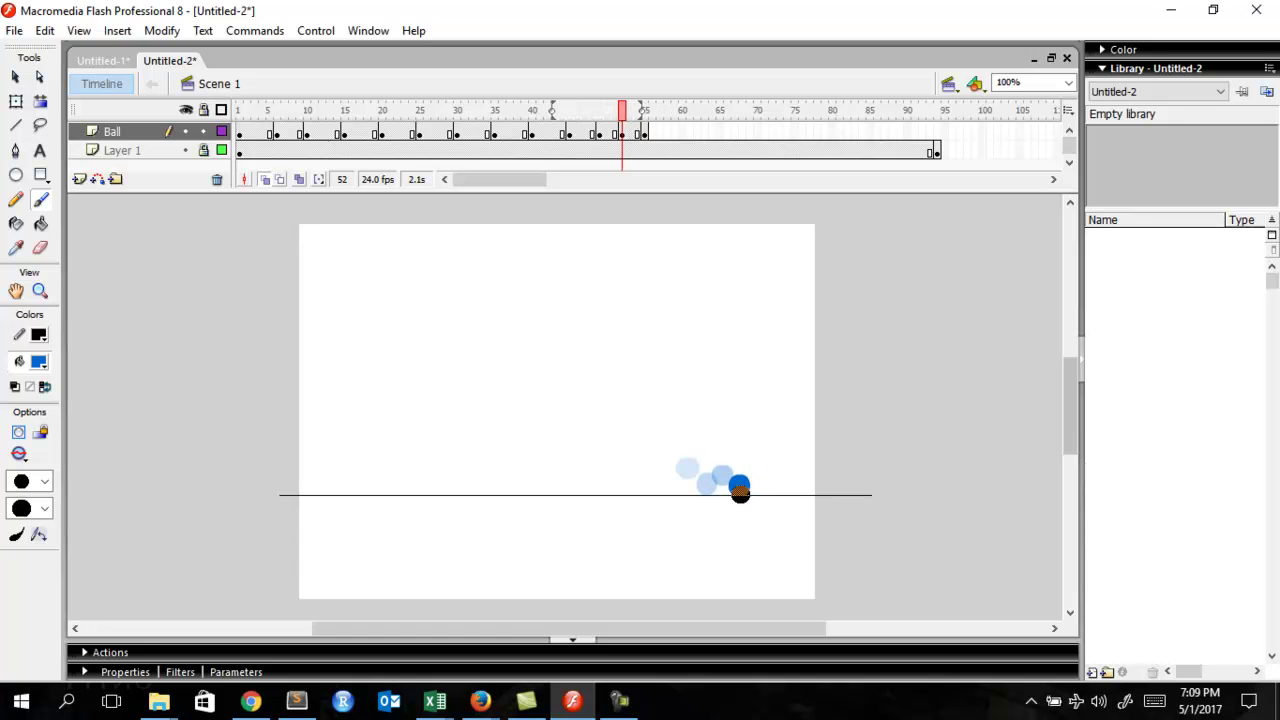
Hold the tiny bounce through frame 58 and paint the ball on the ground line in a blank keyframe at frame 59
{"action": "key", "text": "period"}
{"action": "key", "text": "period"}
{"action": "key", "text": "period"}
{"action": "key", "text": "F5"}
{"action": "key", "text": "F5"}
{"action": "key", "text": "F5"}
{"action": "key", "text": "F5"}
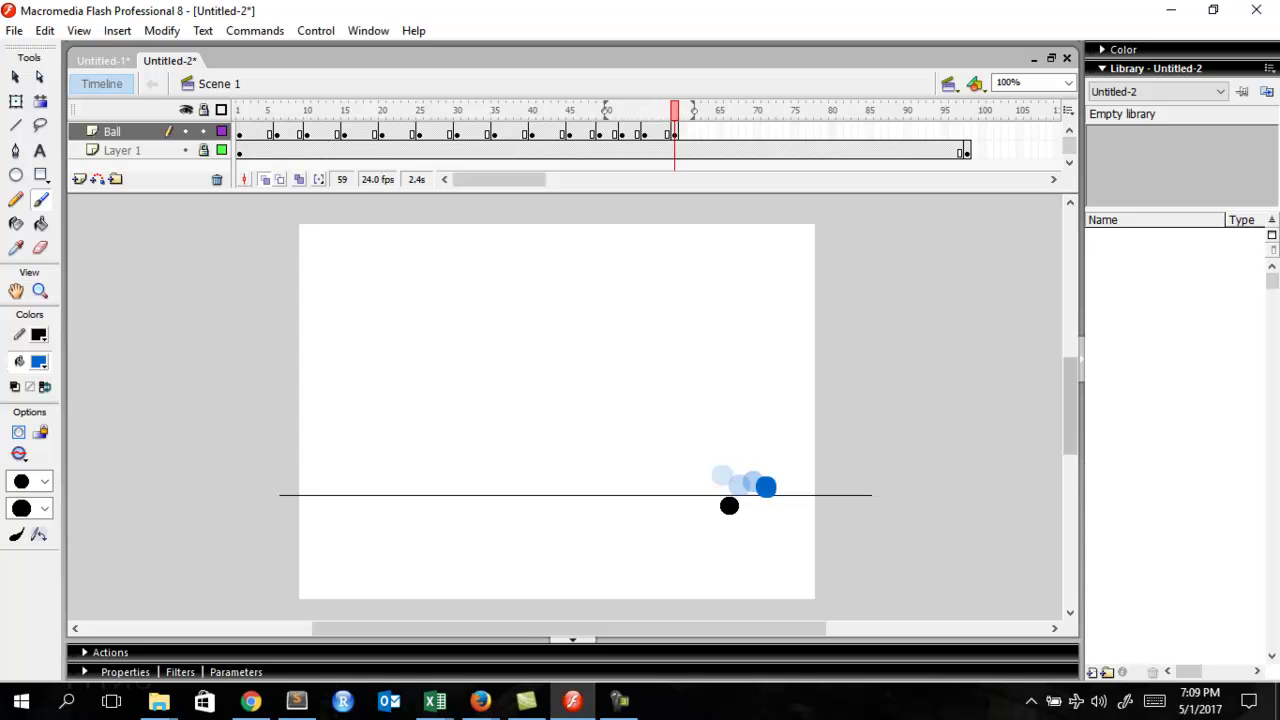
Hold the grounded ball through frame 63 and paint it farther along the ground line in a blank keyframe at frame 64
{"action": "key", "text": "F5"}
{"action": "key", "text": "F5"}
{"action": "key", "text": "F5"}
{"action": "key", "text": "F5"}
{"action": "key", "text": "F5"}
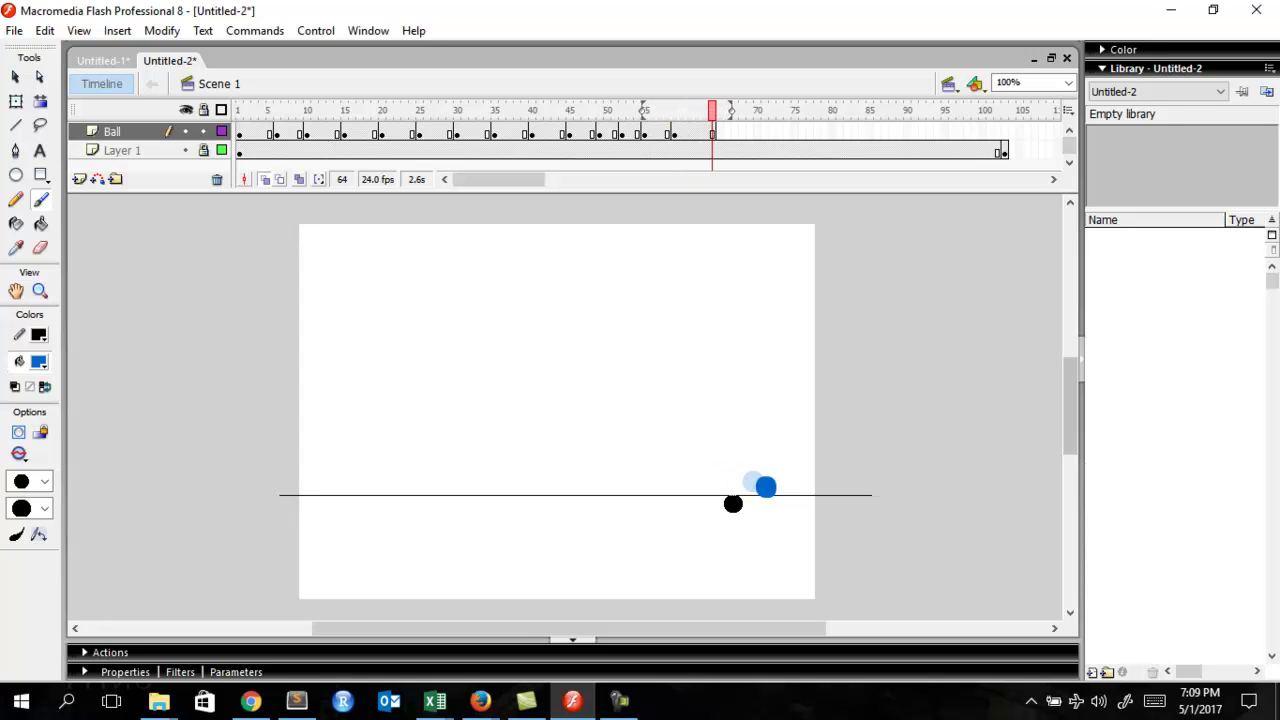
{"action": "key", "text": "F7"}
{"action": "left_click", "coordinate": [791, 485]}
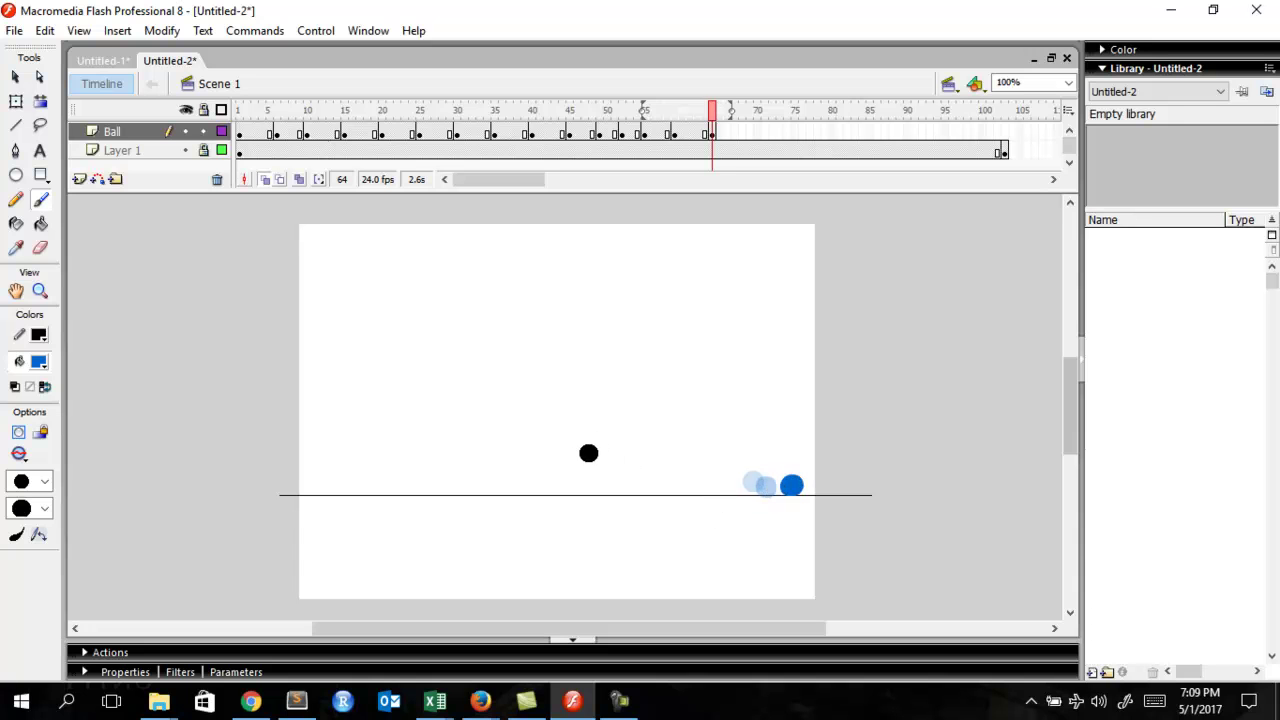
Play the animation and remove the surplus Layer 1 frames after frame 64
{"action": "key", "text": "Return"}
{"action": "key", "text": "Return"}
{"action": "left_click_drag", "start_coordinate": [722, 155], "coordinate": [1003, 157]}
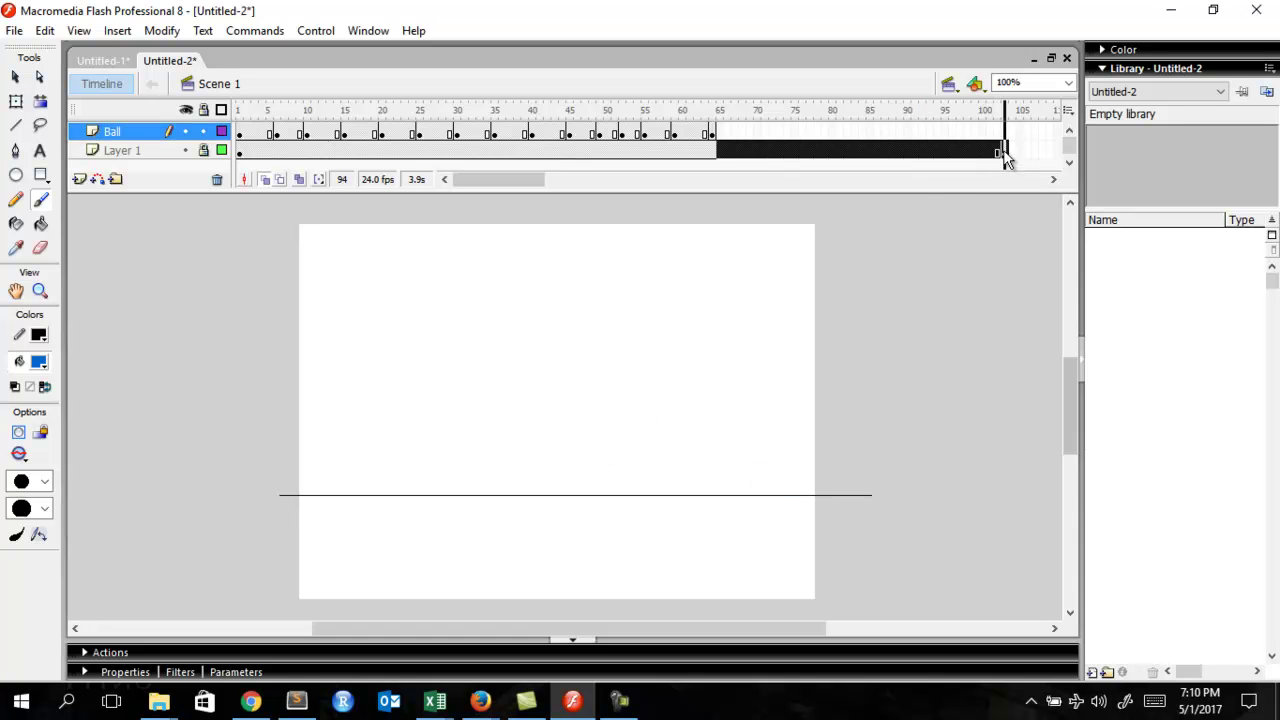
{"action": "right_click", "coordinate": [762, 162]}
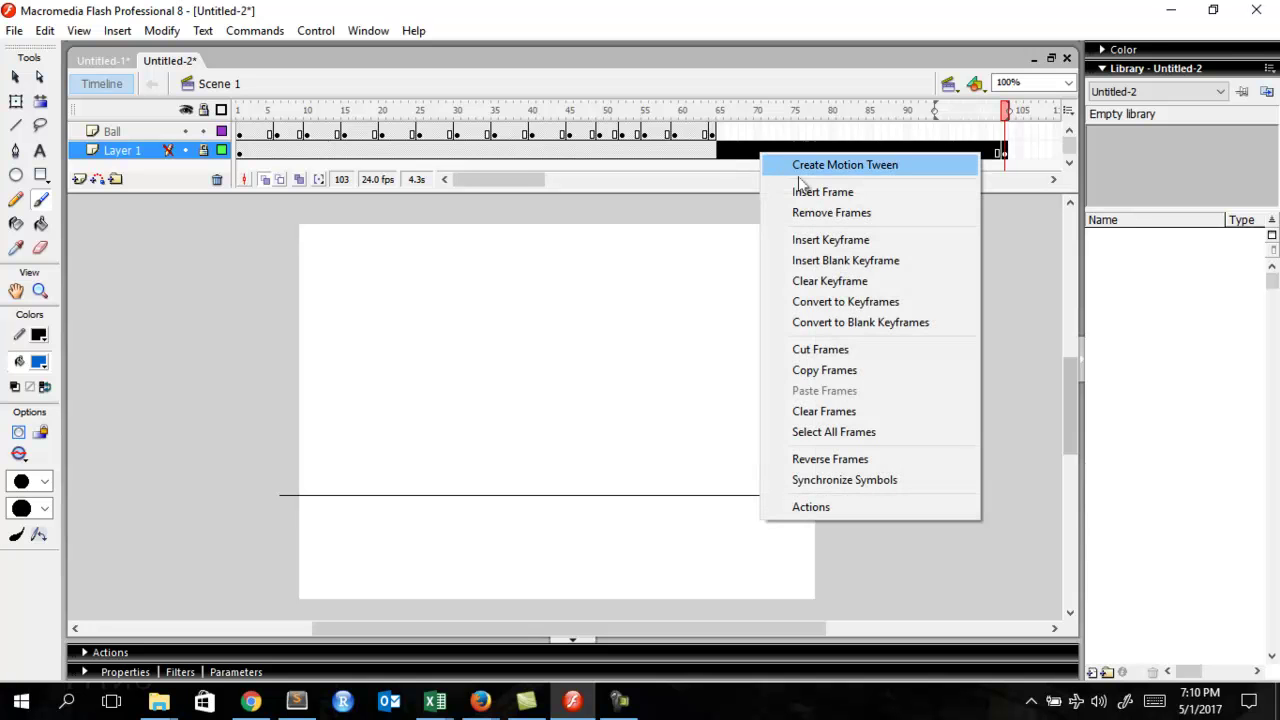
{"action": "left_click", "coordinate": [809, 212]}
{"action": "left_click", "coordinate": [711, 151]}
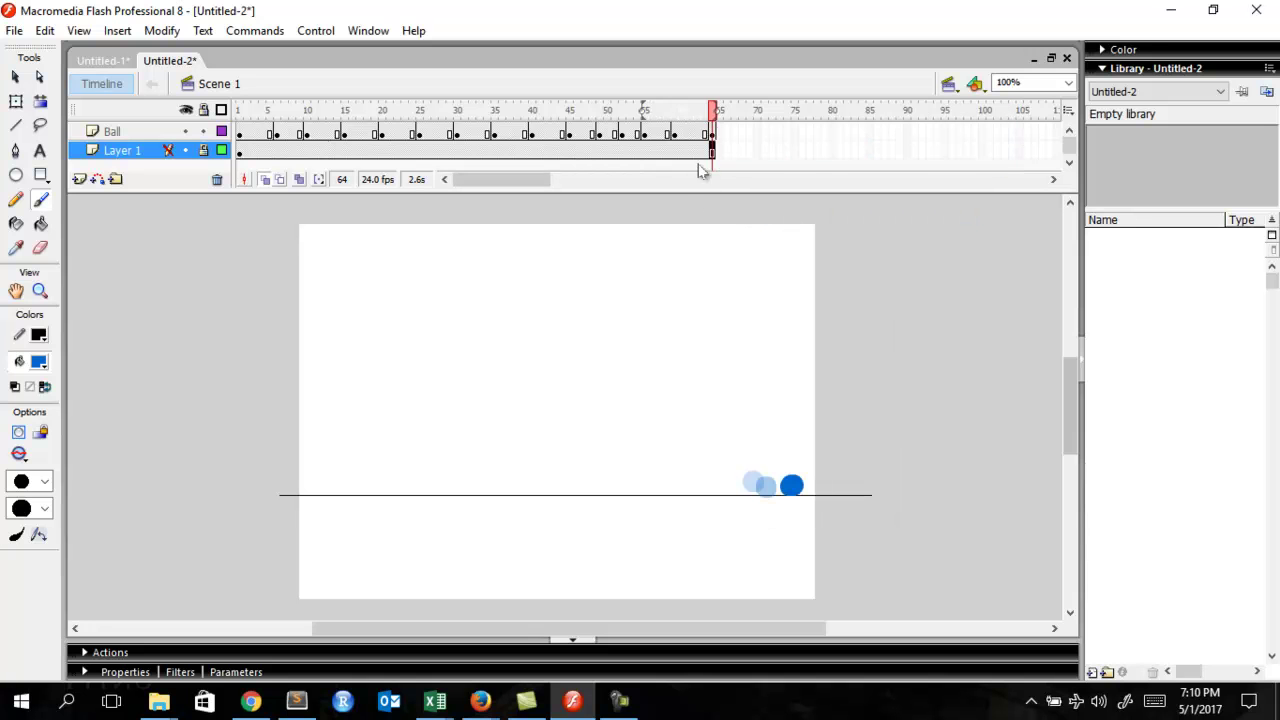
Preview the bouncing ball on the timeline and as a test movie, and close the movie preview
{"action": "key", "text": "Return"}
{"action": "key", "text": "ctrl+Return"}
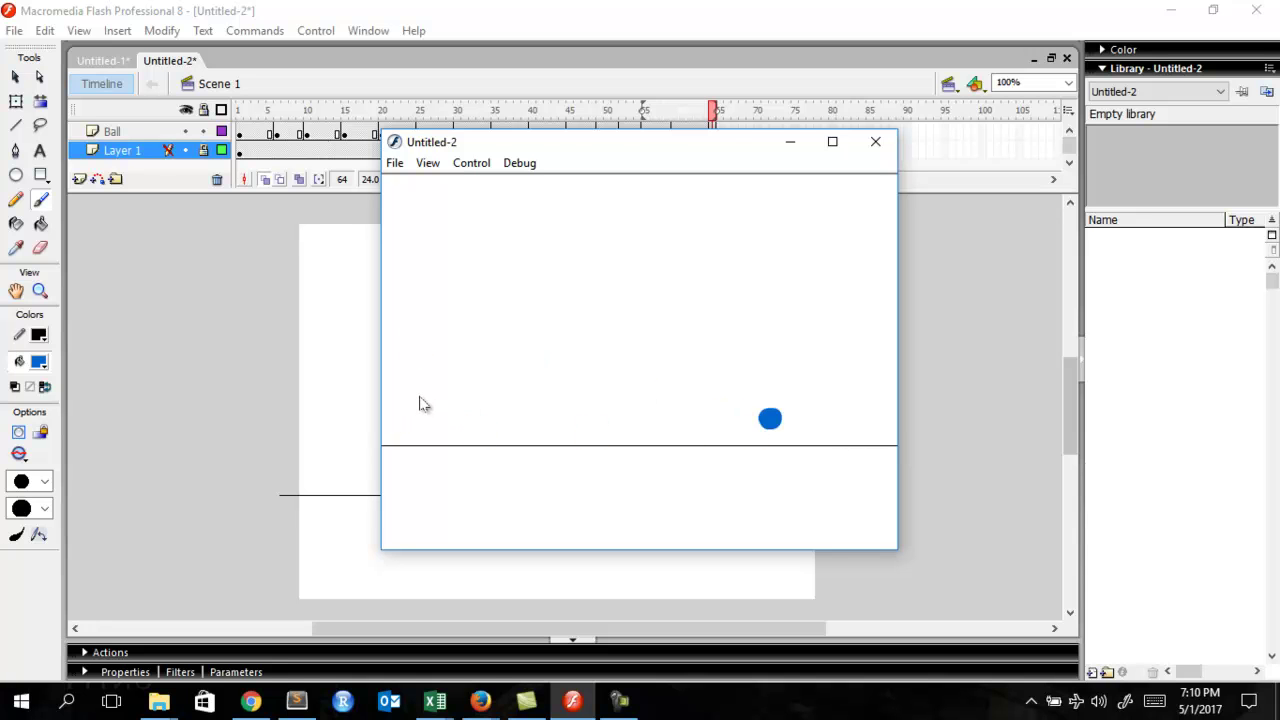
{"action": "left_click", "coordinate": [872, 147]}
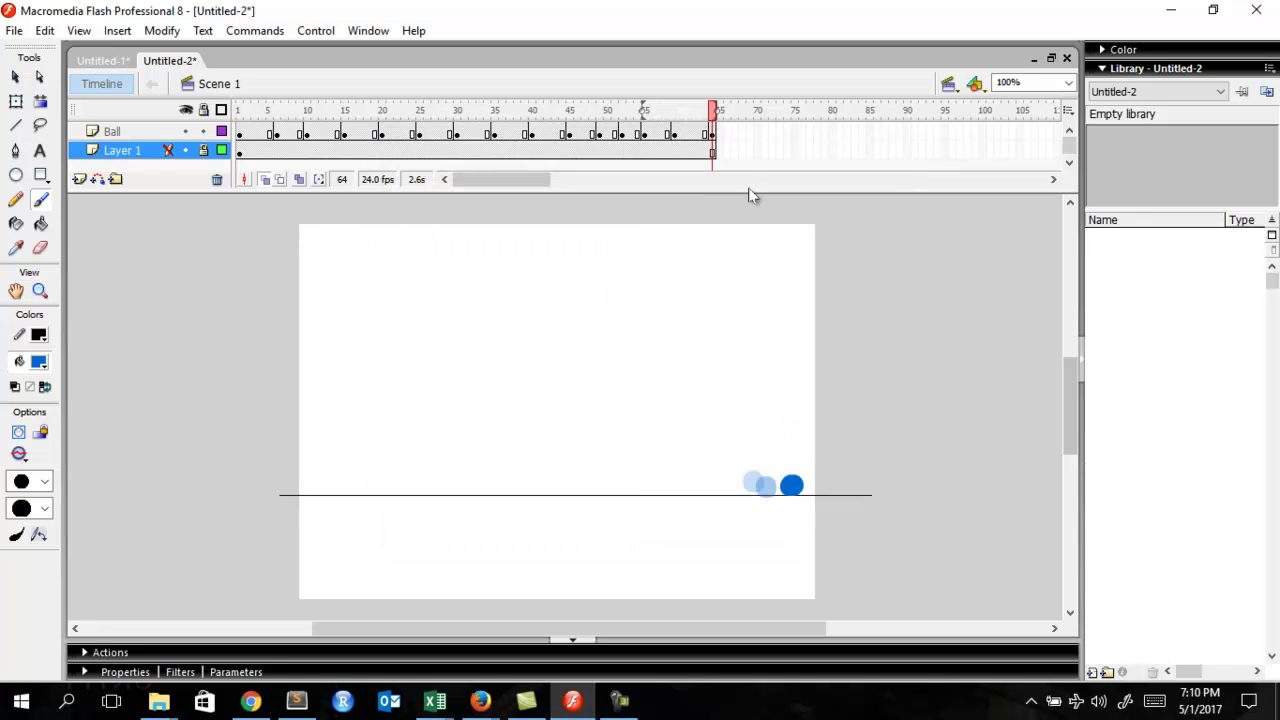
Extend the onion skin range back to frame 1 and move the ball's first ground-contact keyframe to frame 5
{"action": "mouse_move", "coordinate": [583, 127]}
{"action": "left_mouse_down"}
{"action": "mouse_move", "coordinate": [323, 127]}
{"action": "mouse_move", "coordinate": [223, 138]}
{"action": "mouse_move", "coordinate": [200, 168]}
{"action": "left_mouse_up"}
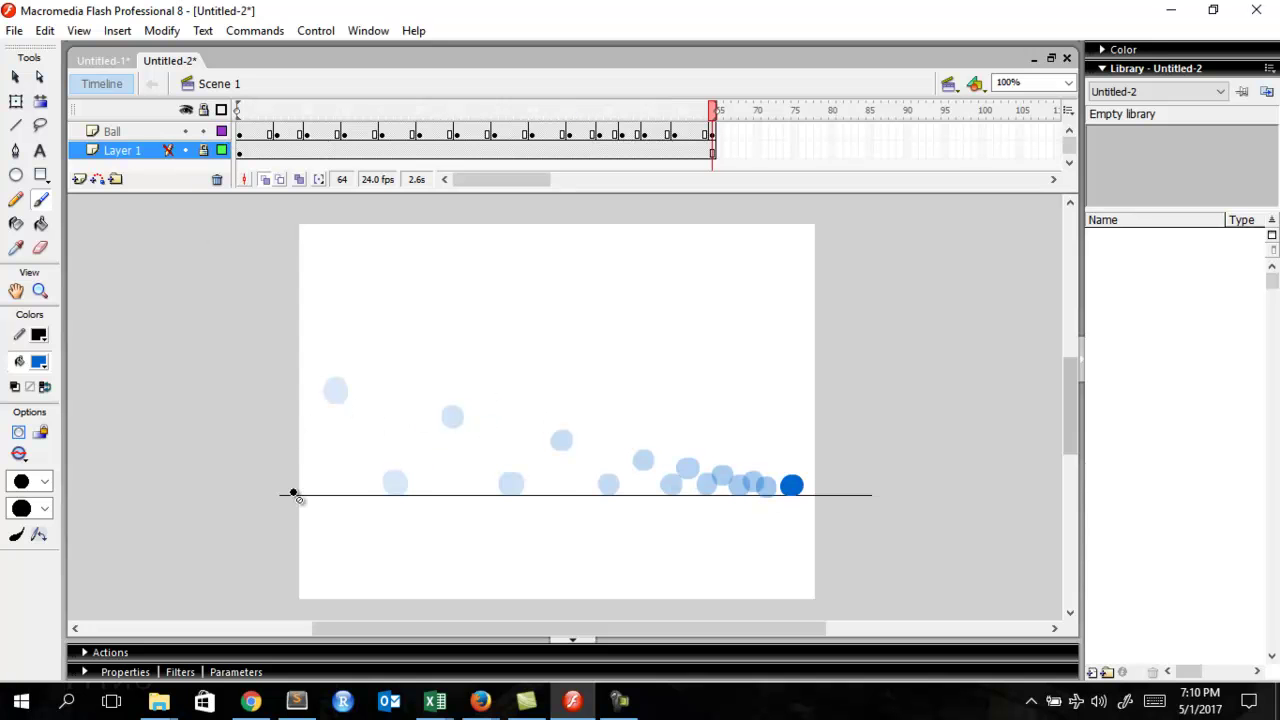
{"action": "left_click", "coordinate": [259, 112]}
{"action": "mouse_move", "coordinate": [262, 117]}
{"action": "left_mouse_down"}
{"action": "mouse_move", "coordinate": [240, 113]}
{"action": "mouse_move", "coordinate": [277, 117]}
{"action": "left_mouse_up"}
{"action": "left_click", "coordinate": [278, 134]}
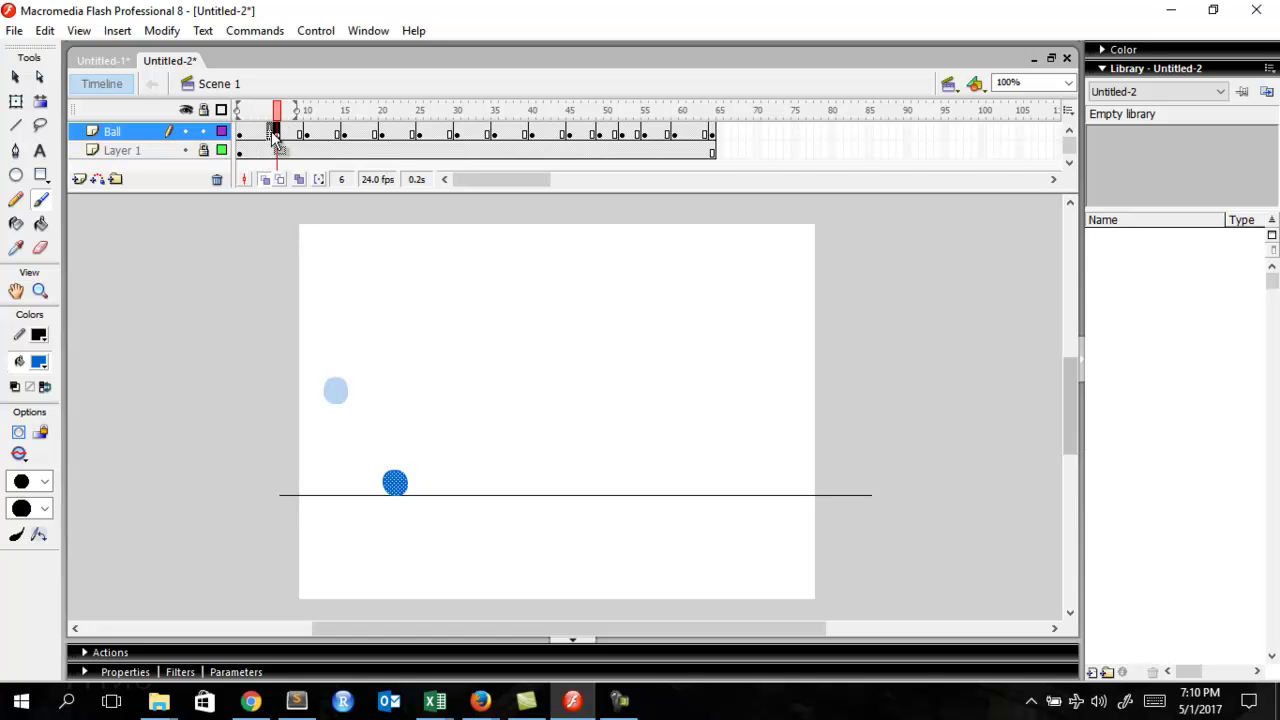
{"action": "left_click", "coordinate": [240, 112]}
{"action": "mouse_move", "coordinate": [257, 120]}
{"action": "left_mouse_down"}
{"action": "mouse_move", "coordinate": [309, 117]}
{"action": "mouse_move", "coordinate": [245, 117]}
{"action": "mouse_move", "coordinate": [700, 115]}
{"action": "mouse_move", "coordinate": [242, 117]}
{"action": "mouse_move", "coordinate": [422, 135]}
{"action": "mouse_move", "coordinate": [711, 117]}
{"action": "mouse_move", "coordinate": [497, 100]}
{"action": "mouse_move", "coordinate": [240, 110]}
{"action": "left_mouse_up"}
{"action": "key", "text": "Return"}
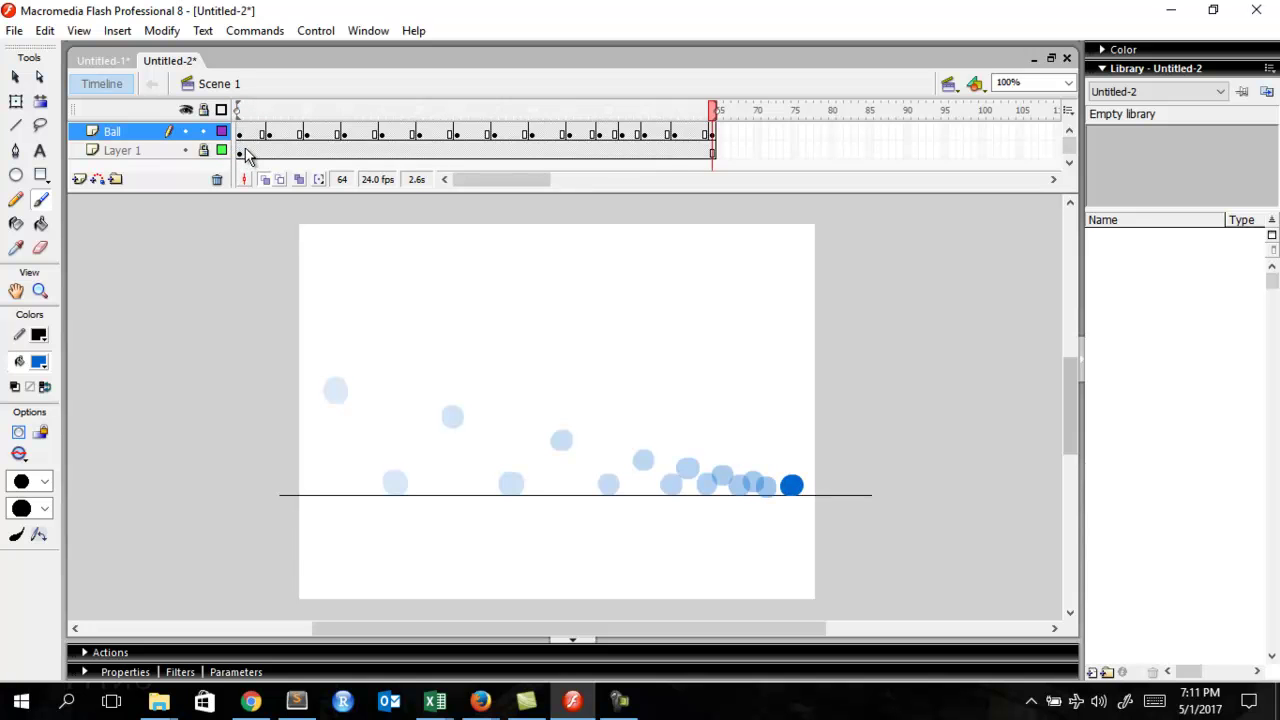
Scrub through the bounces, return to frame 1 and extend the onion skin range forward to about frame 20
{"action": "left_click_drag", "start_coordinate": [242, 112], "coordinate": [310, 115]}
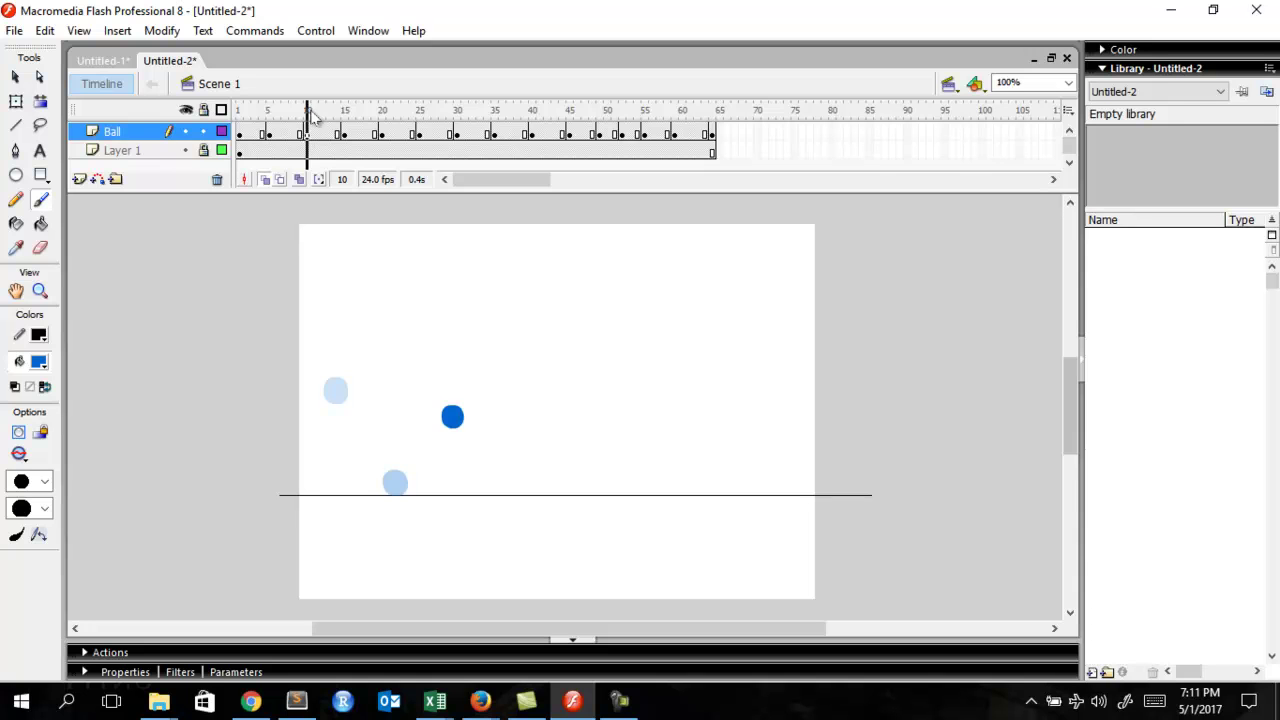
{"action": "left_click_drag", "start_coordinate": [313, 116], "coordinate": [716, 112]}
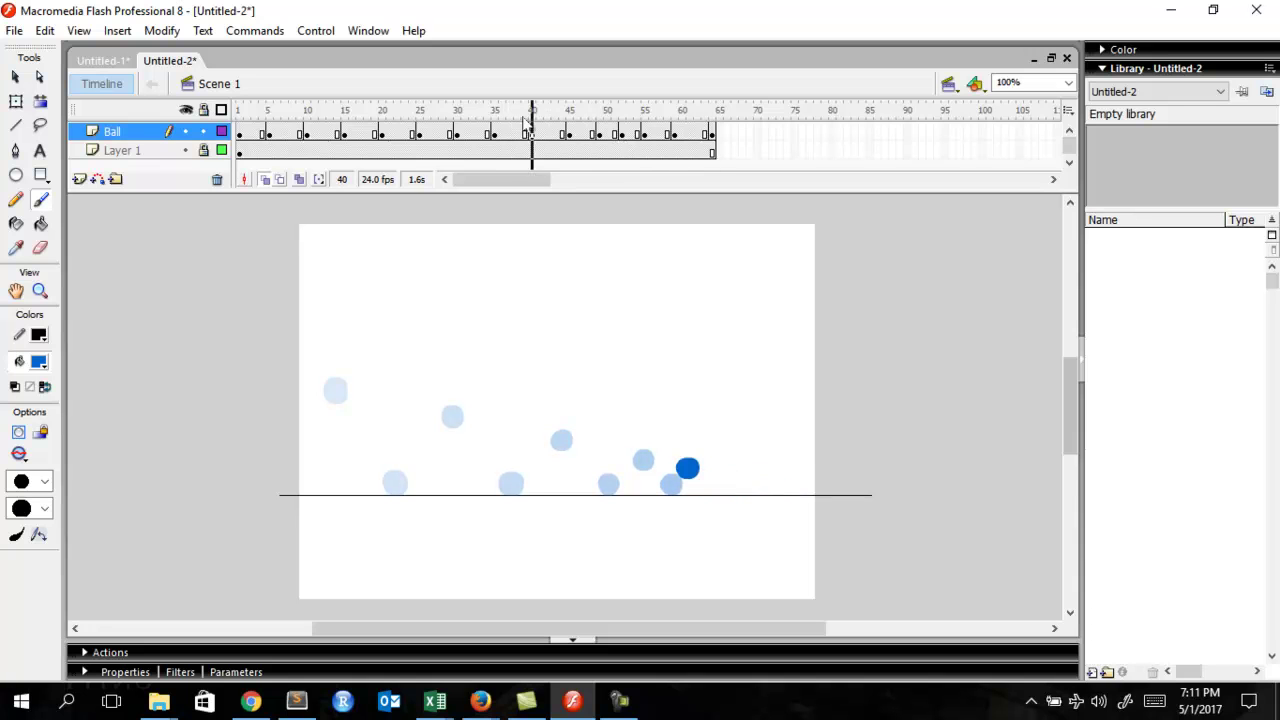
{"action": "left_click_drag", "start_coordinate": [470, 118], "coordinate": [245, 110]}
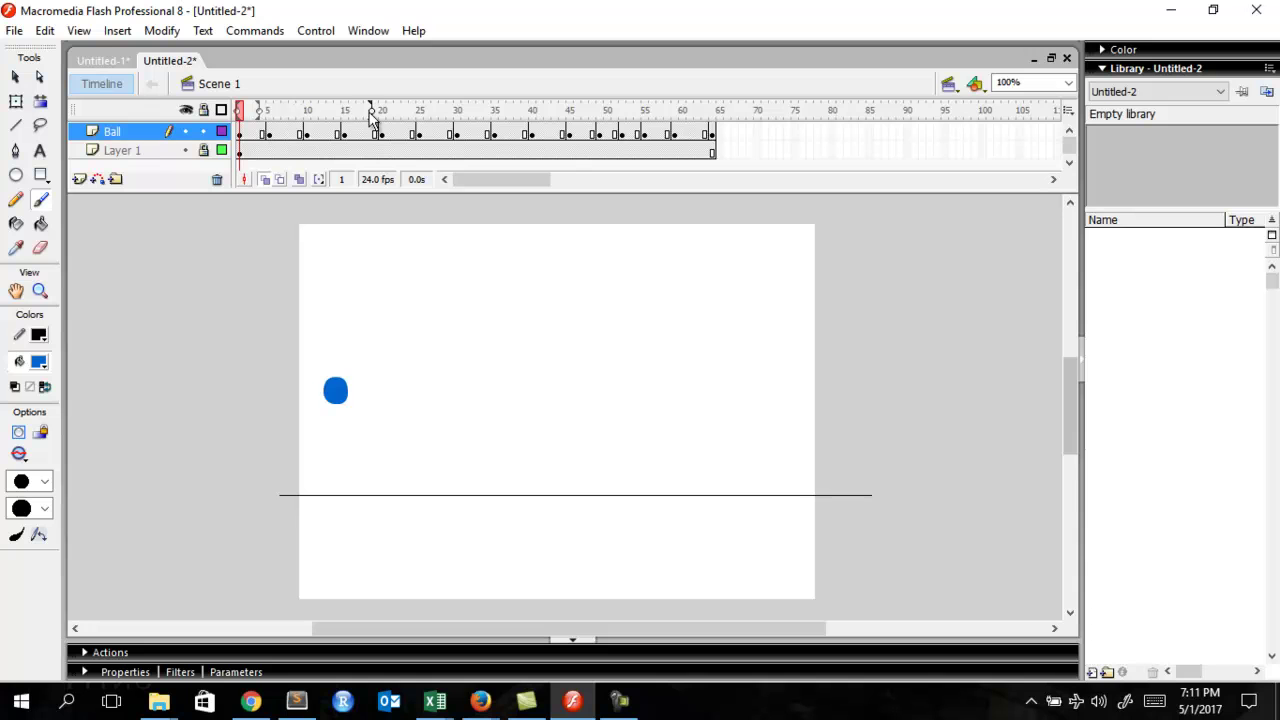
{"action": "left_click_drag", "start_coordinate": [376, 113], "coordinate": [378, 113]}
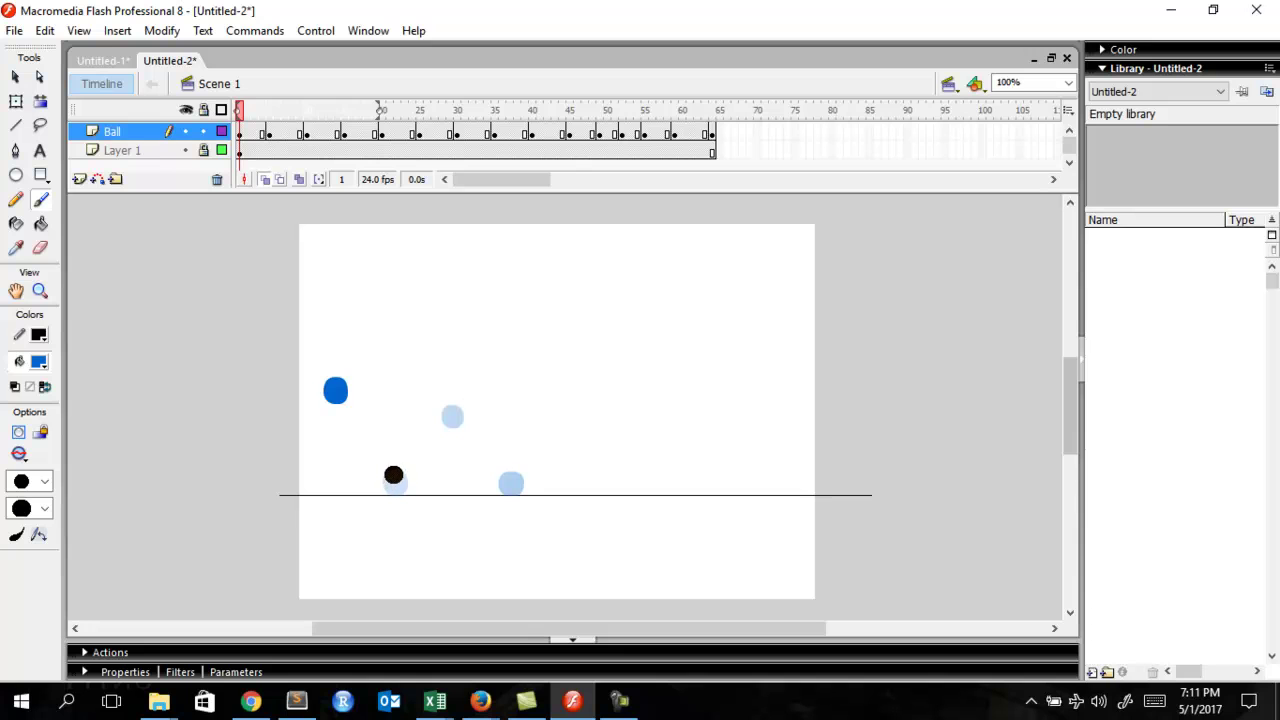
Insert a blank keyframe at frame 4 and paint a diagonally stretched ball falling toward the first ground contact
{"action": "key", "text": "period"}
{"action": "key", "text": "period"}
{"action": "key", "text": "period"}
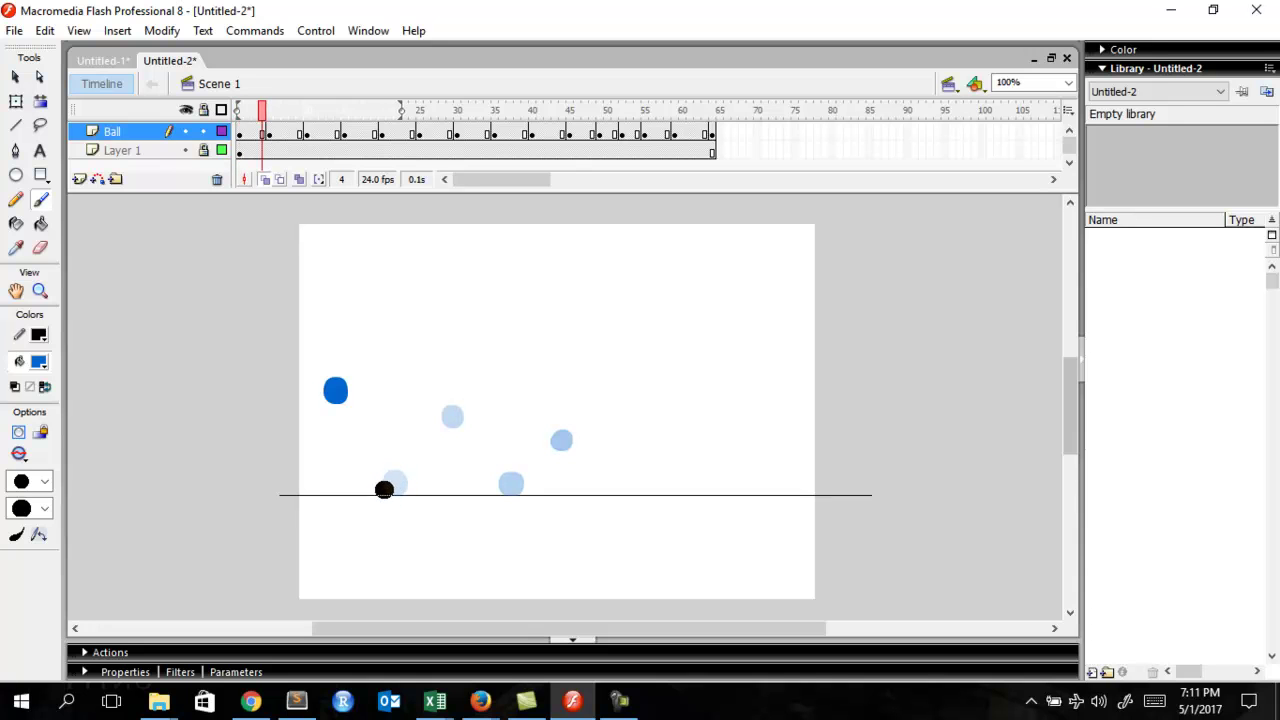
{"action": "key", "text": "period"}
{"action": "key", "text": "comma"}
{"action": "key", "text": "F7"}
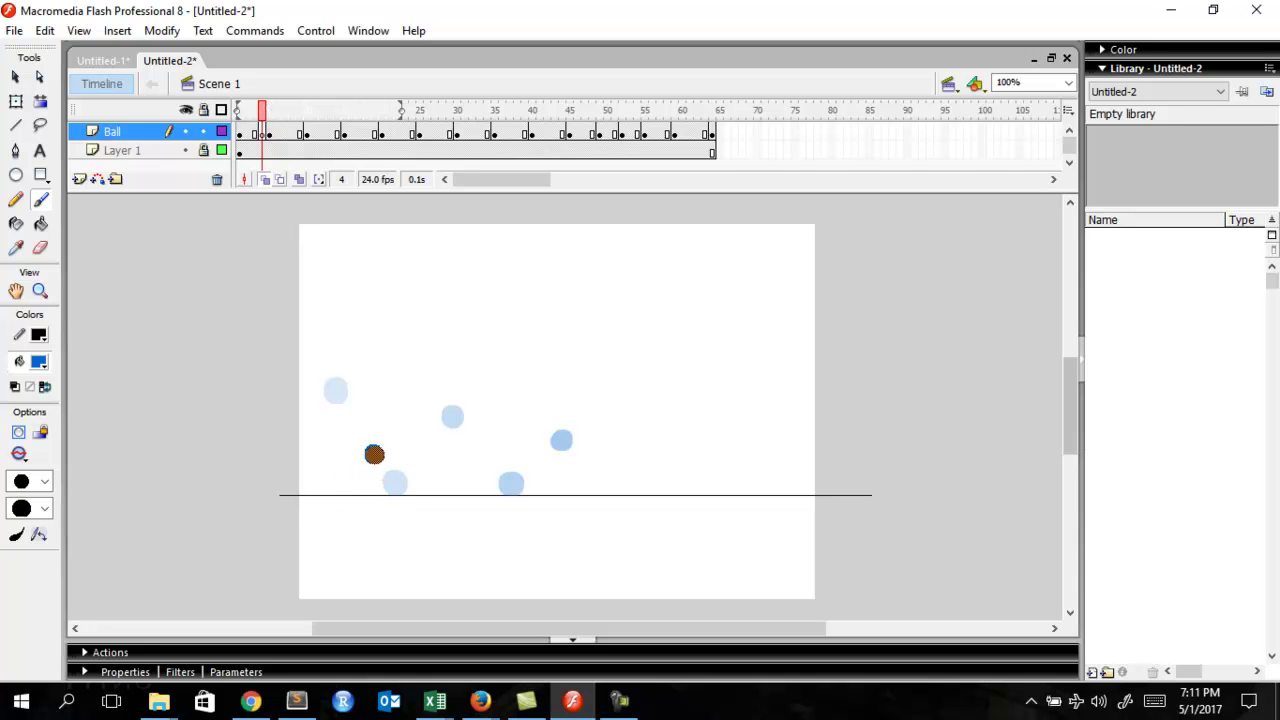
{"action": "left_click_drag", "start_coordinate": [388, 472], "coordinate": [390, 474]}
{"action": "key", "text": "ctrl+z"}
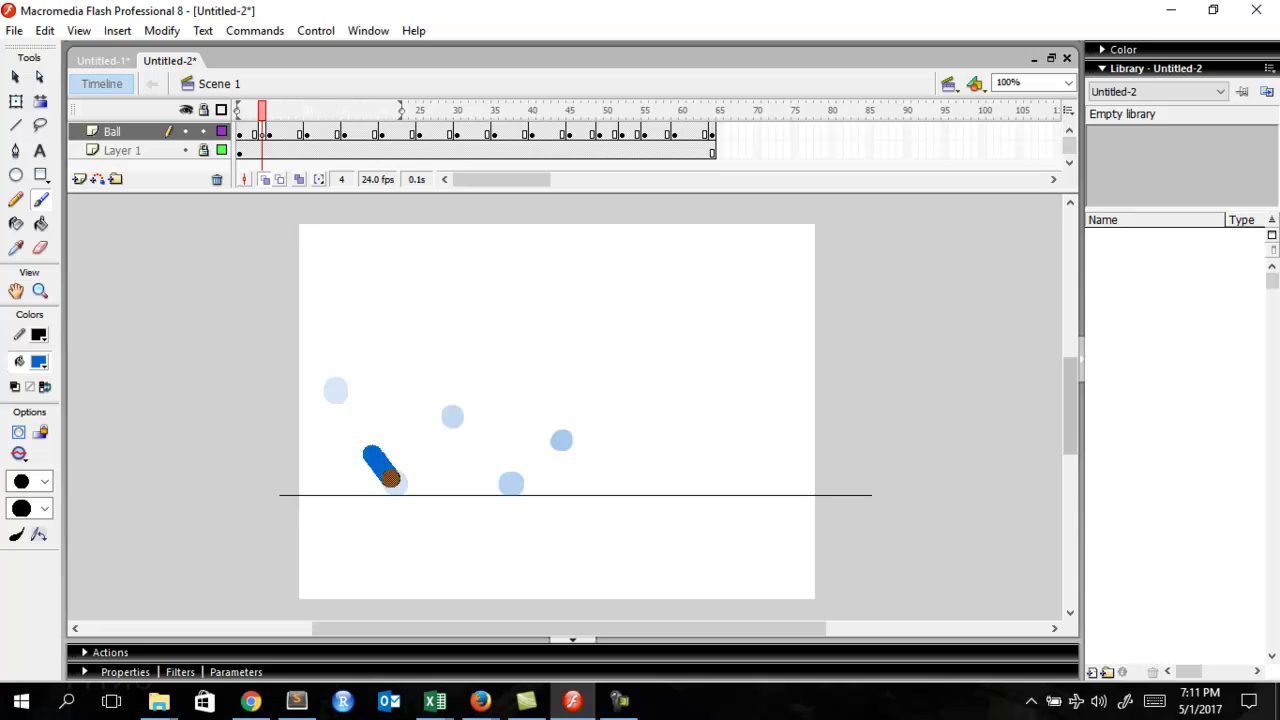
Insert a blank keyframe at frame 6 and paint a diagonally stretched ball rising from the first ground contact
{"action": "key", "text": "comma"}
{"action": "key", "text": "period"}
{"action": "key", "text": "period"}
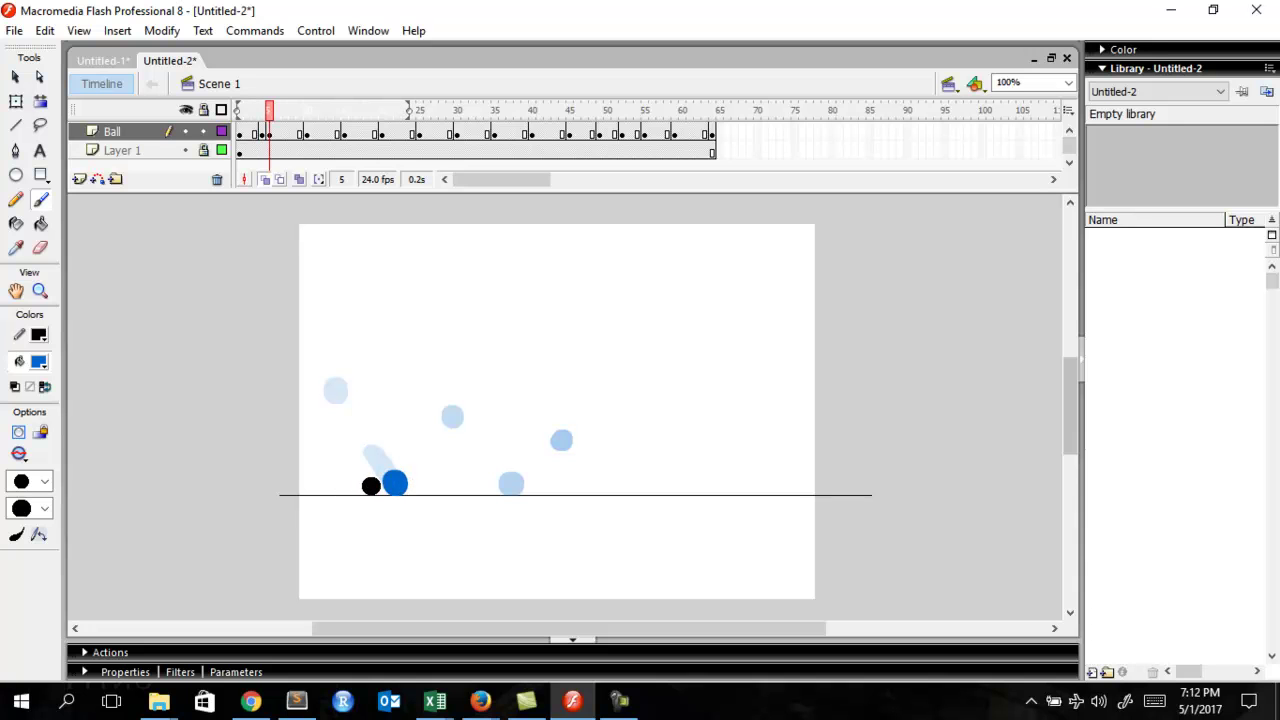
{"action": "key", "text": "period"}
{"action": "key", "text": "F7"}
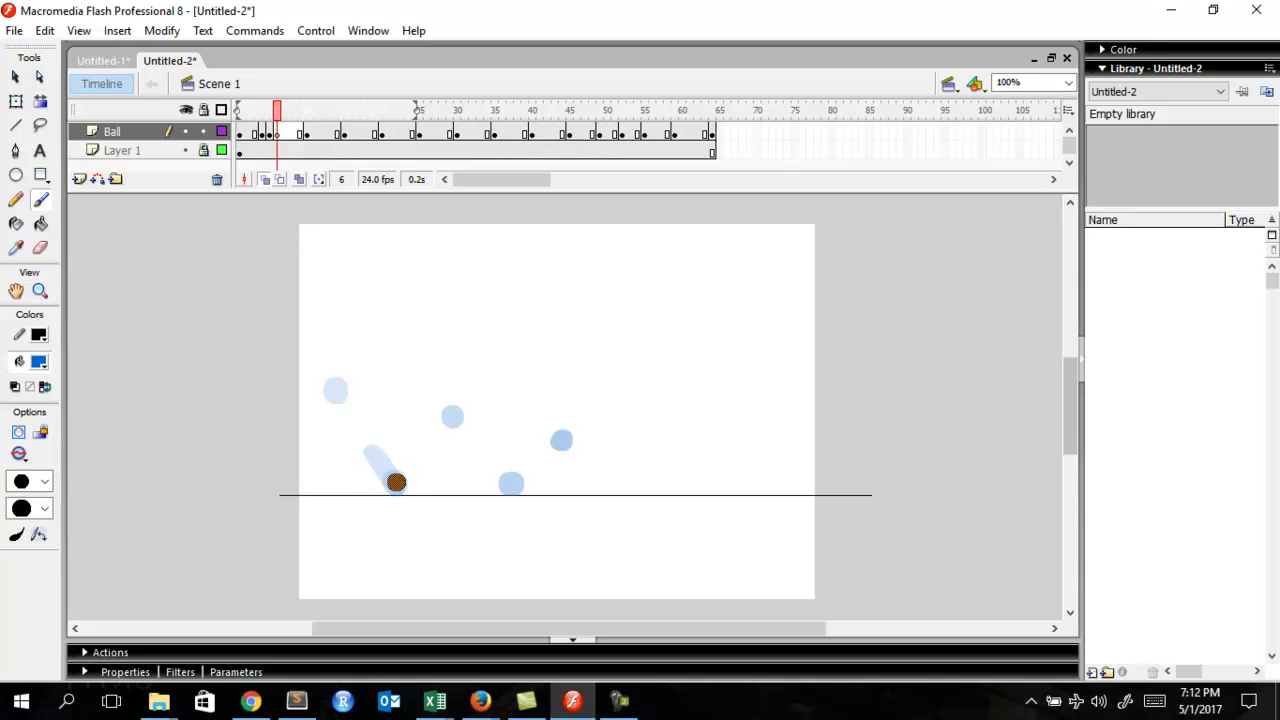
{"action": "left_click_drag", "start_coordinate": [396, 482], "coordinate": [408, 464]}
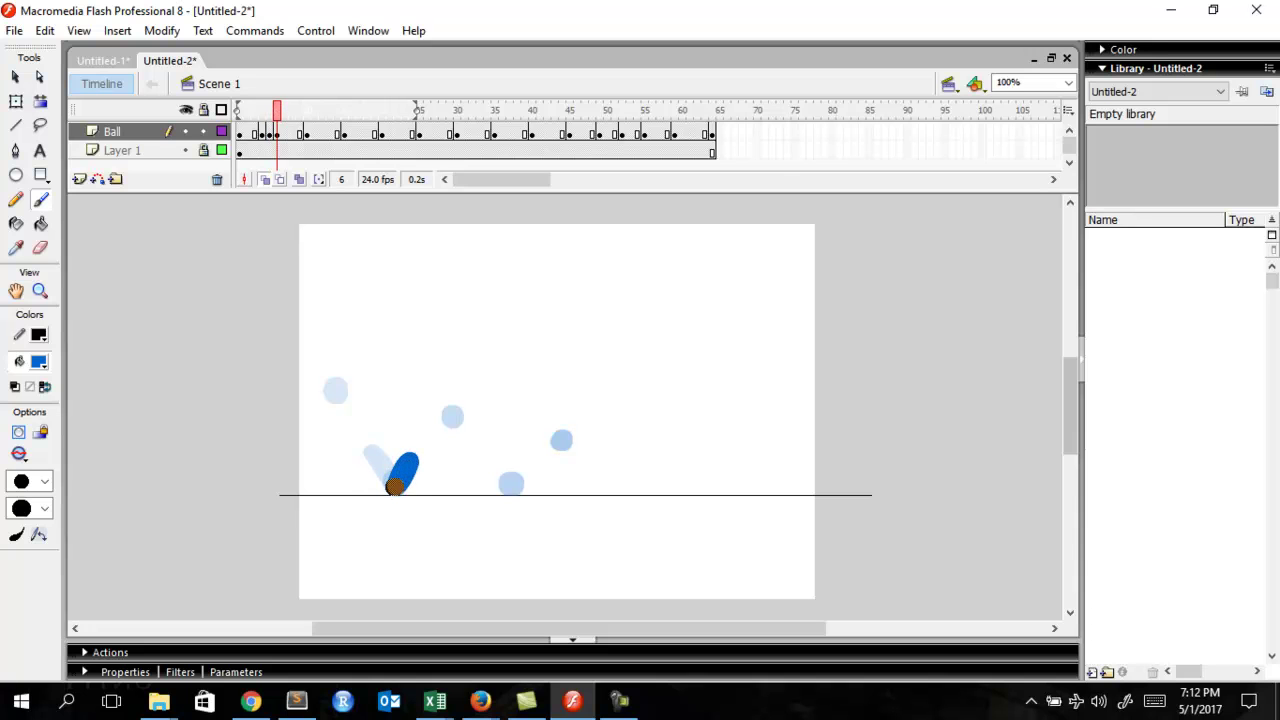
{"action": "key", "text": "ctrl+z"}
{"action": "left_click_drag", "start_coordinate": [395, 485], "coordinate": [395, 486]}
{"action": "key", "text": "comma"}
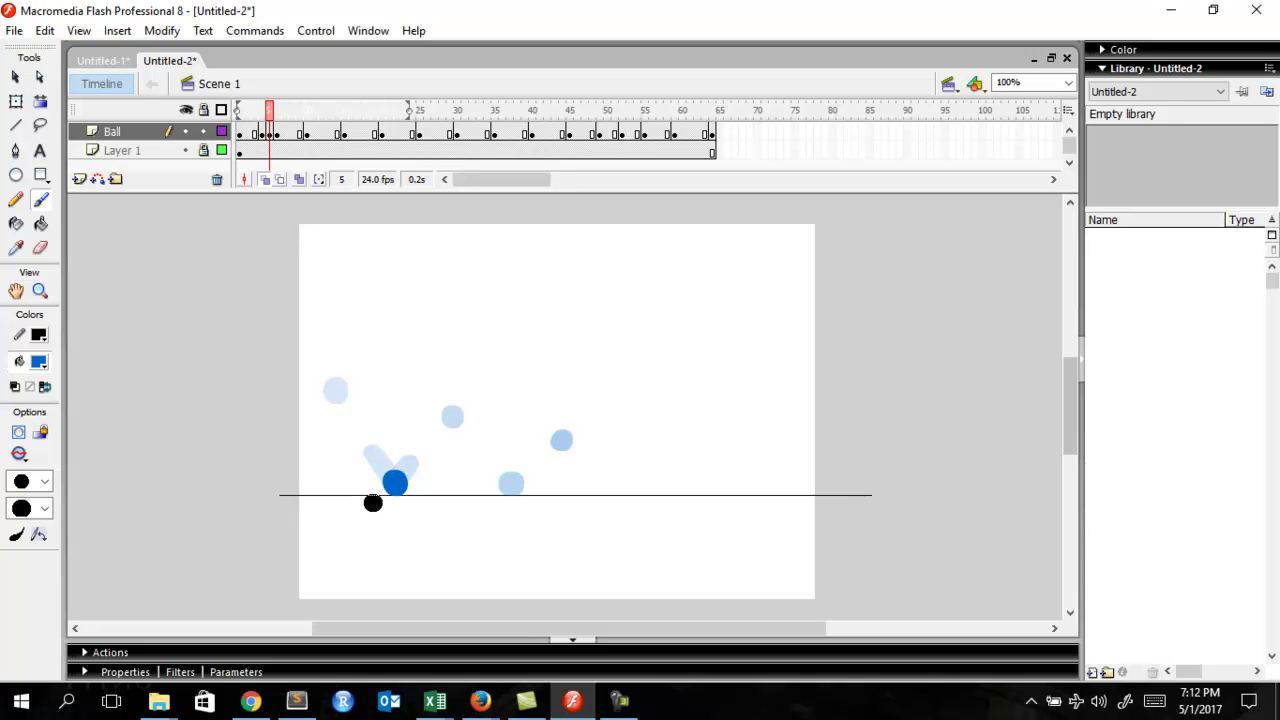
{"action": "key", "text": "period"}
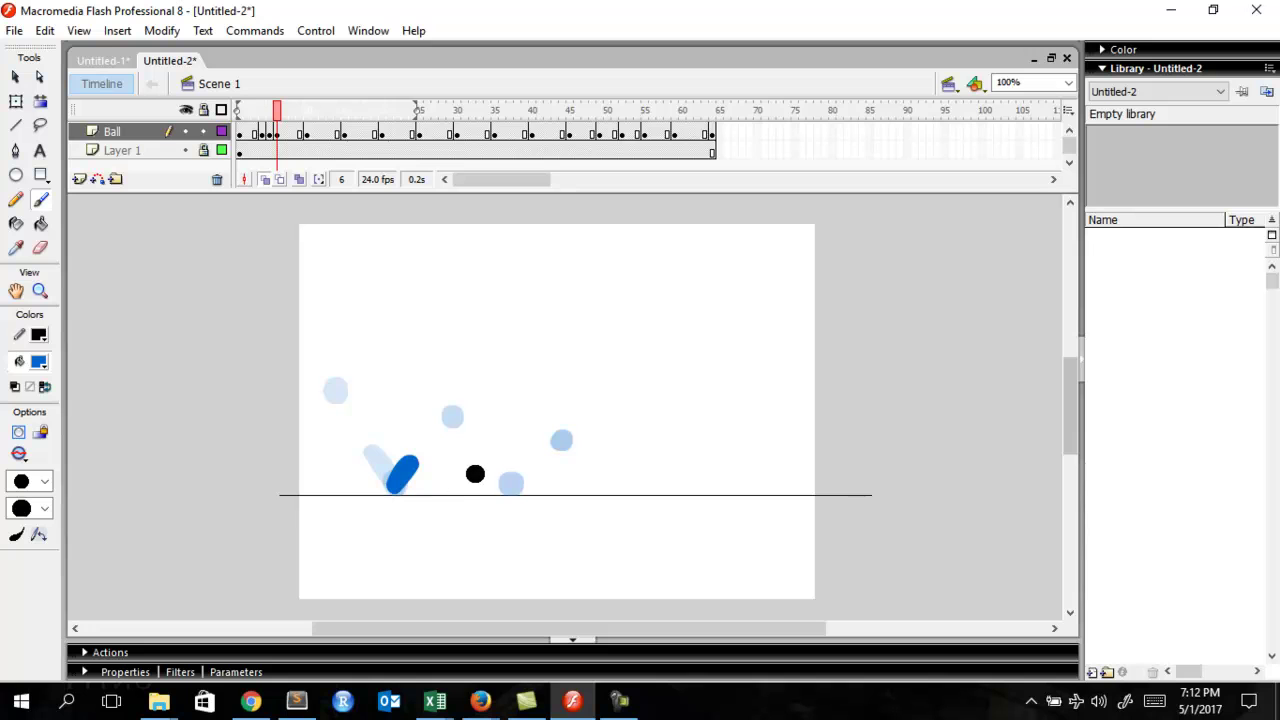
Insert a blank keyframe at frame 14 and paint a diagonally stretched ball falling toward the second ground contact
{"action": "key", "text": "period"}
{"action": "key", "text": "period"}
{"action": "key", "text": "period"}
{"action": "key", "text": "period"}
{"action": "key", "text": "period"}
{"action": "key", "text": "period"}
{"action": "key", "text": "period"}
{"action": "key", "text": "period"}
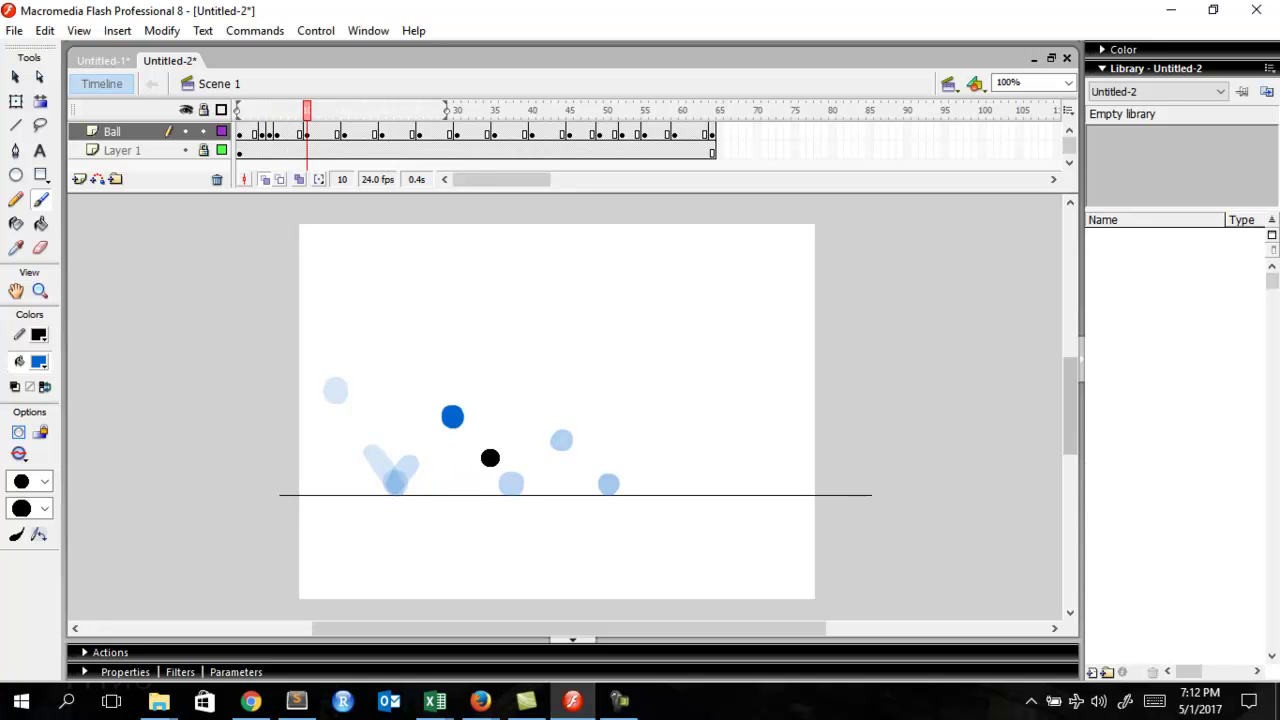
{"action": "key", "text": "period"}
{"action": "key", "text": "comma"}
{"action": "key", "text": "F7"}
{"action": "left_click_drag", "start_coordinate": [490, 454], "coordinate": [510, 482]}
{"action": "key", "text": "ctrl+z"}
{"action": "left_click", "coordinate": [491, 458]}
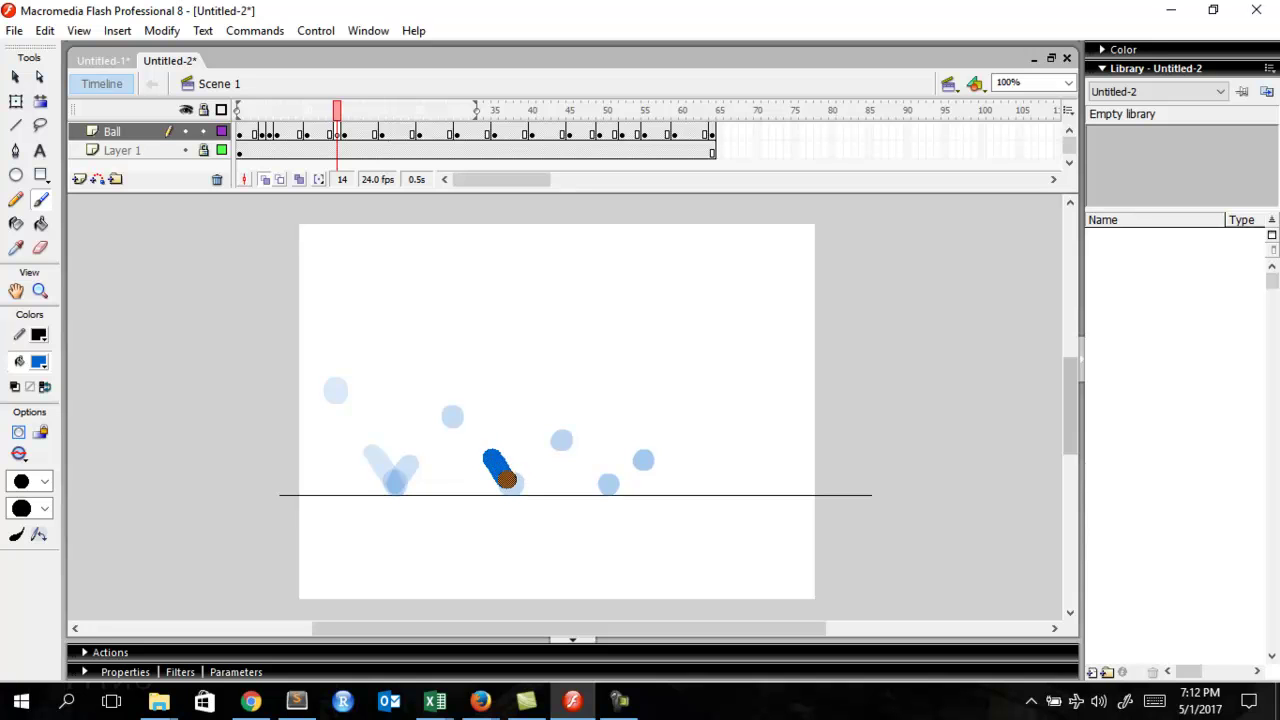
Insert a blank keyframe at frame 16 and paint a diagonally stretched ball rising from the second ground contact
{"action": "key", "text": "comma"}
{"action": "key", "text": "period"}
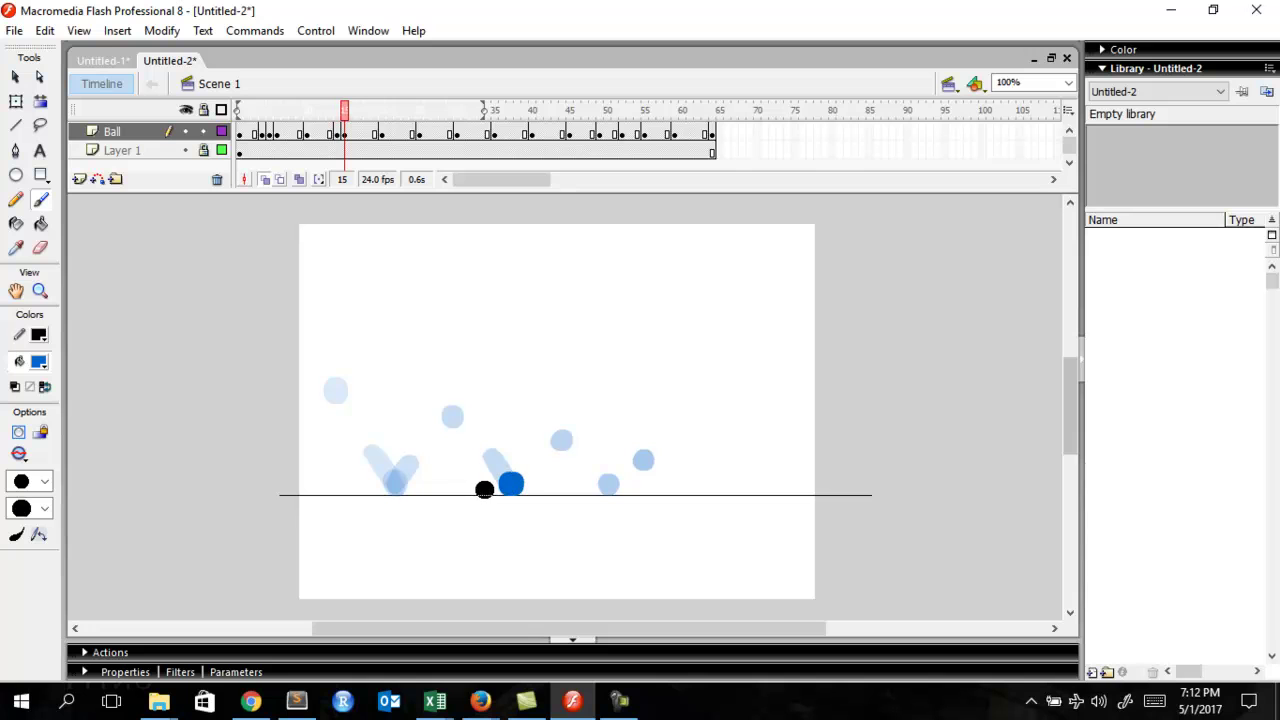
{"action": "key", "text": "period"}
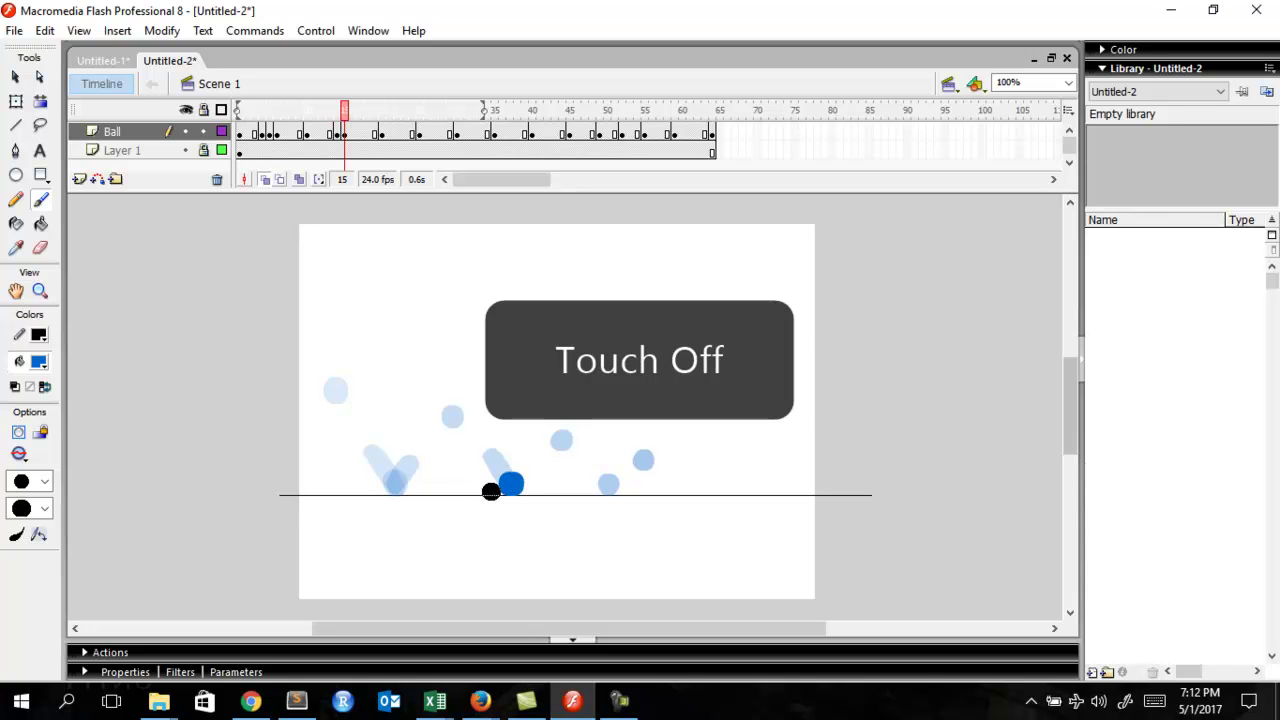
{"action": "key", "text": "period"}
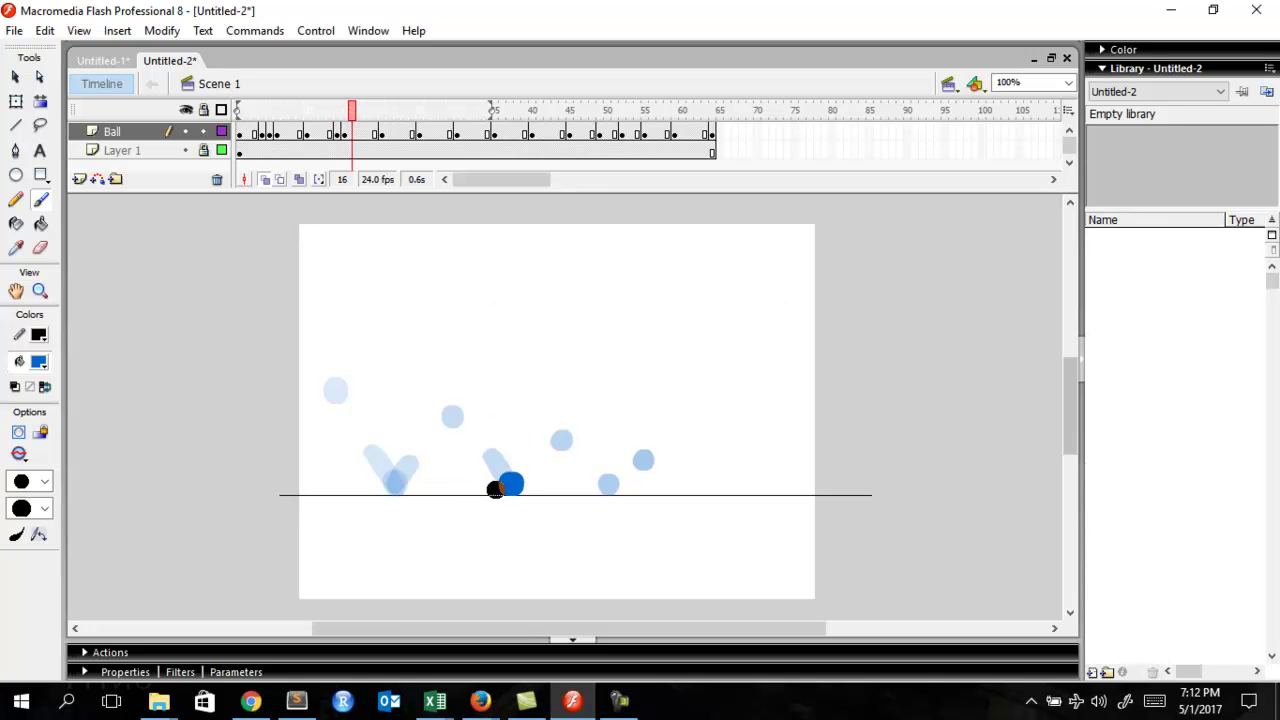
{"action": "key", "text": "F7"}
Insert a blank keyframe at frame 24 and paint a diagonally stretched ball falling toward the third ground contact
{"action": "key", "text": "period"}
{"action": "key", "text": "period"}
{"action": "key", "text": "period"}
{"action": "key", "text": "period"}
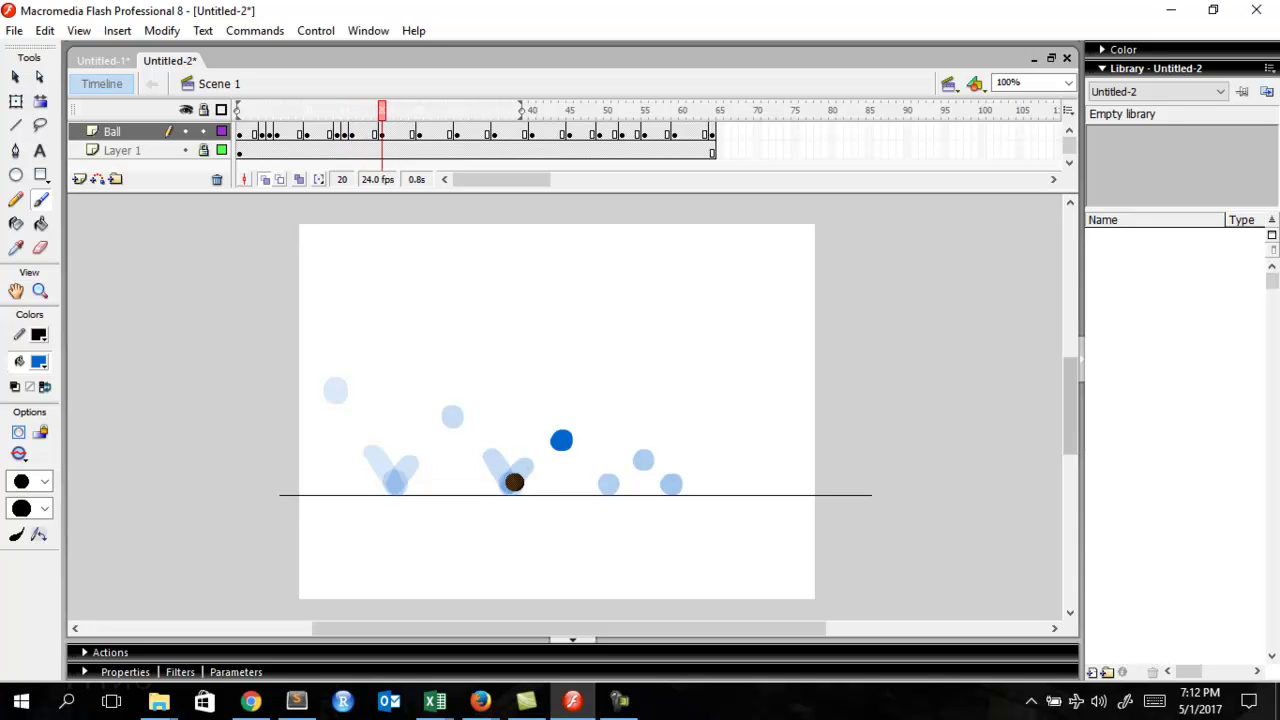
{"action": "key", "text": "period"}
{"action": "key", "text": "period"}
{"action": "key", "text": "period"}
{"action": "key", "text": "period"}
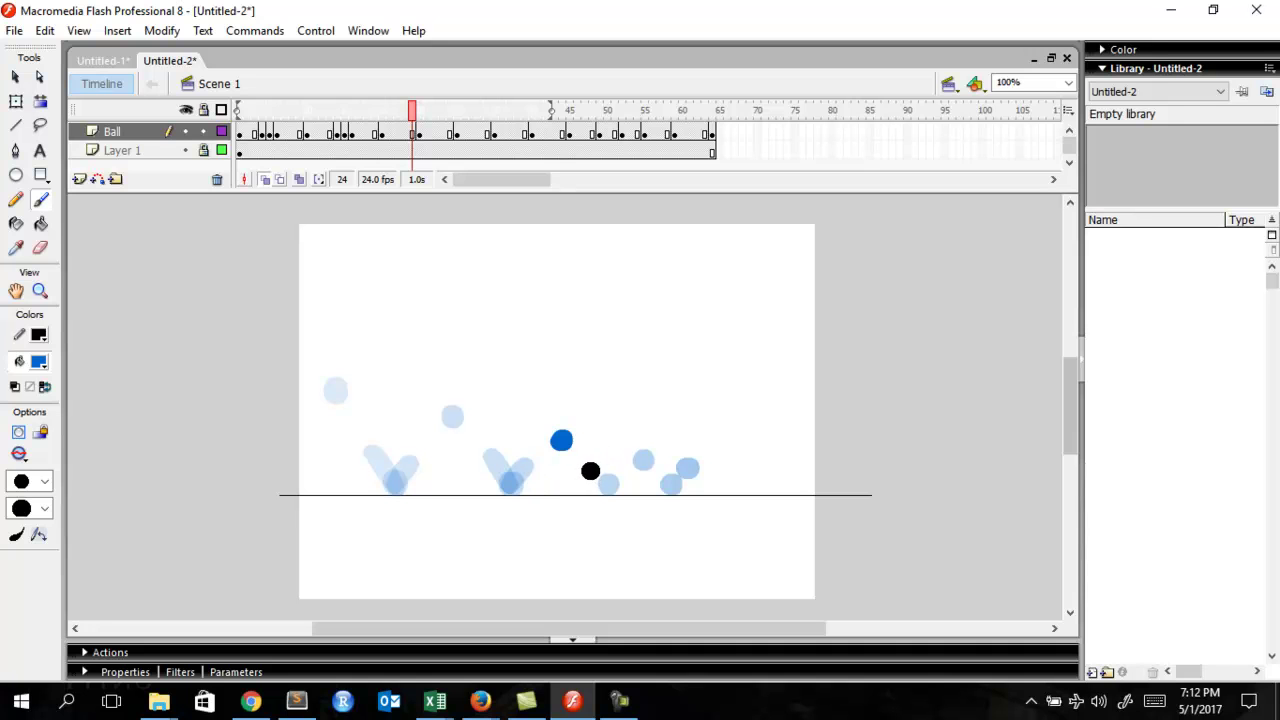
{"action": "key", "text": "F7"}
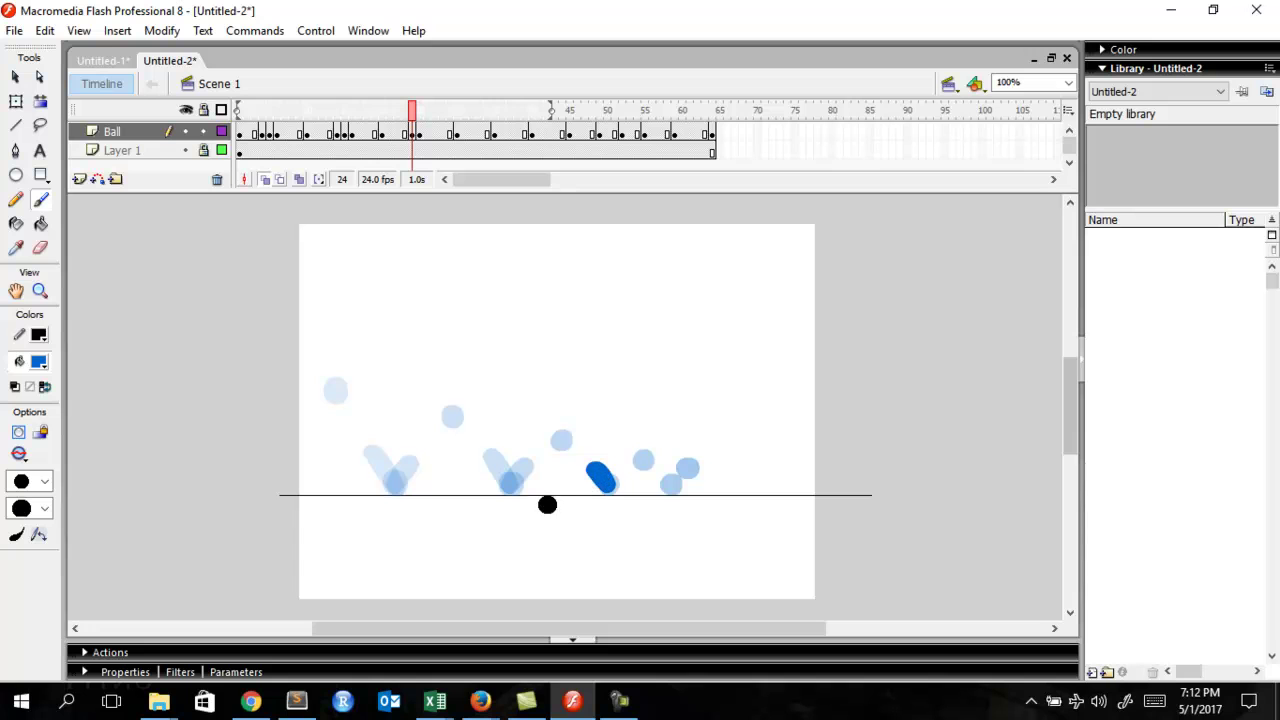
{"action": "key", "text": "comma"}
{"action": "key", "text": "period"}
{"action": "key", "text": "period"}
{"action": "key", "text": "period"}
{"action": "key", "text": "period"}
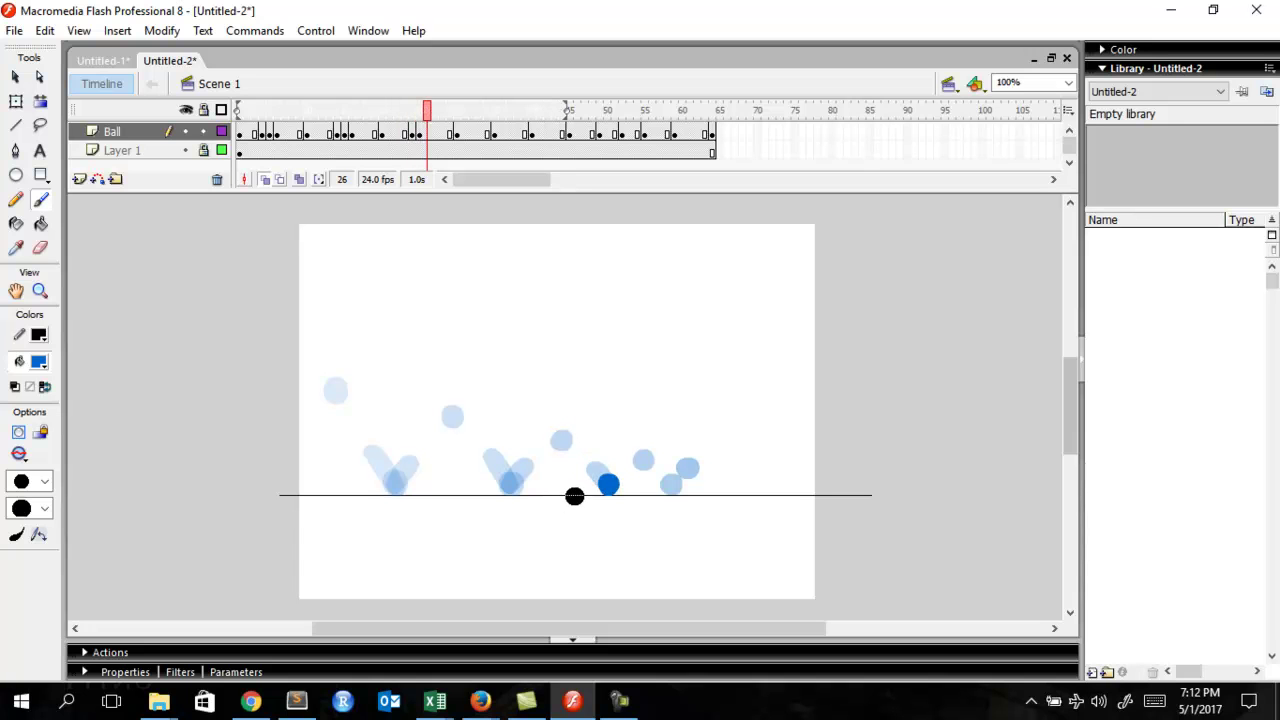
{"action": "key", "text": "period"}
{"action": "key", "text": "period"}
{"action": "key", "text": "F7"}
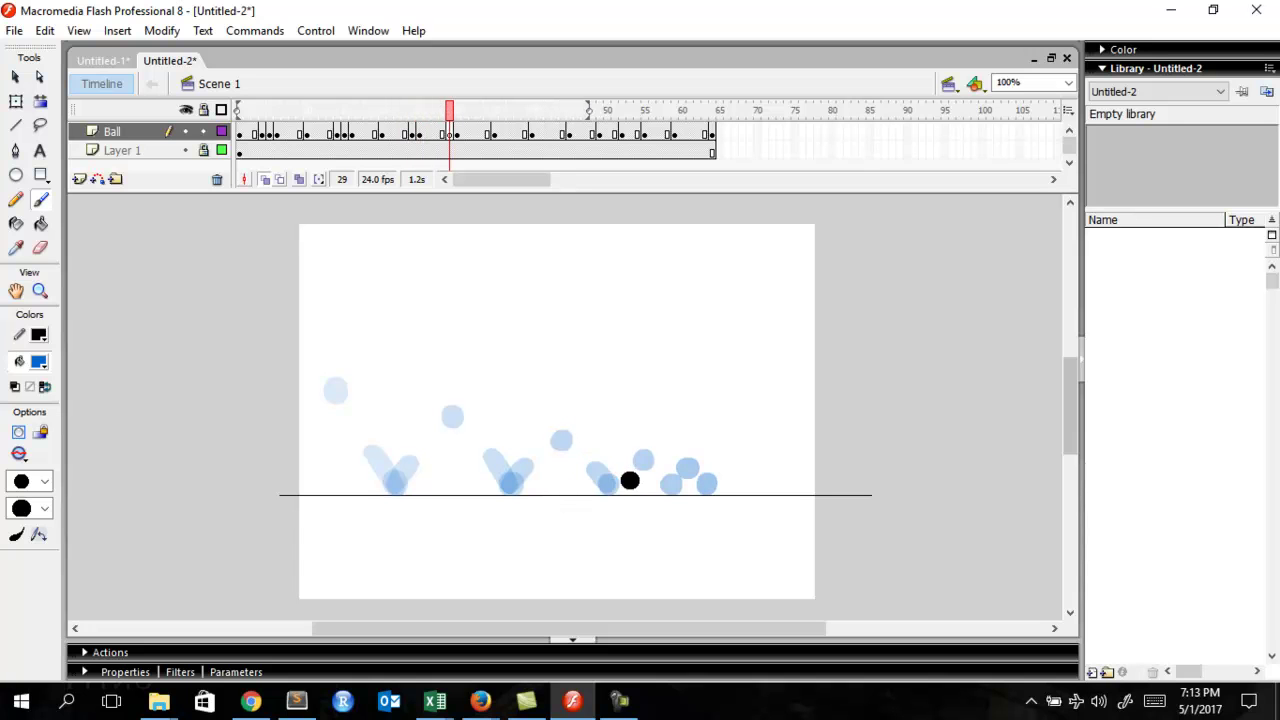
{"action": "key", "text": "ctrl+z"}
Insert a blank keyframe at frame 34 and paint a diagonally stretched ball falling toward the fourth ground contact
{"action": "key", "text": "period"}
{"action": "key", "text": "period"}
{"action": "key", "text": "period"}
{"action": "key", "text": "period"}
{"action": "key", "text": "period"}
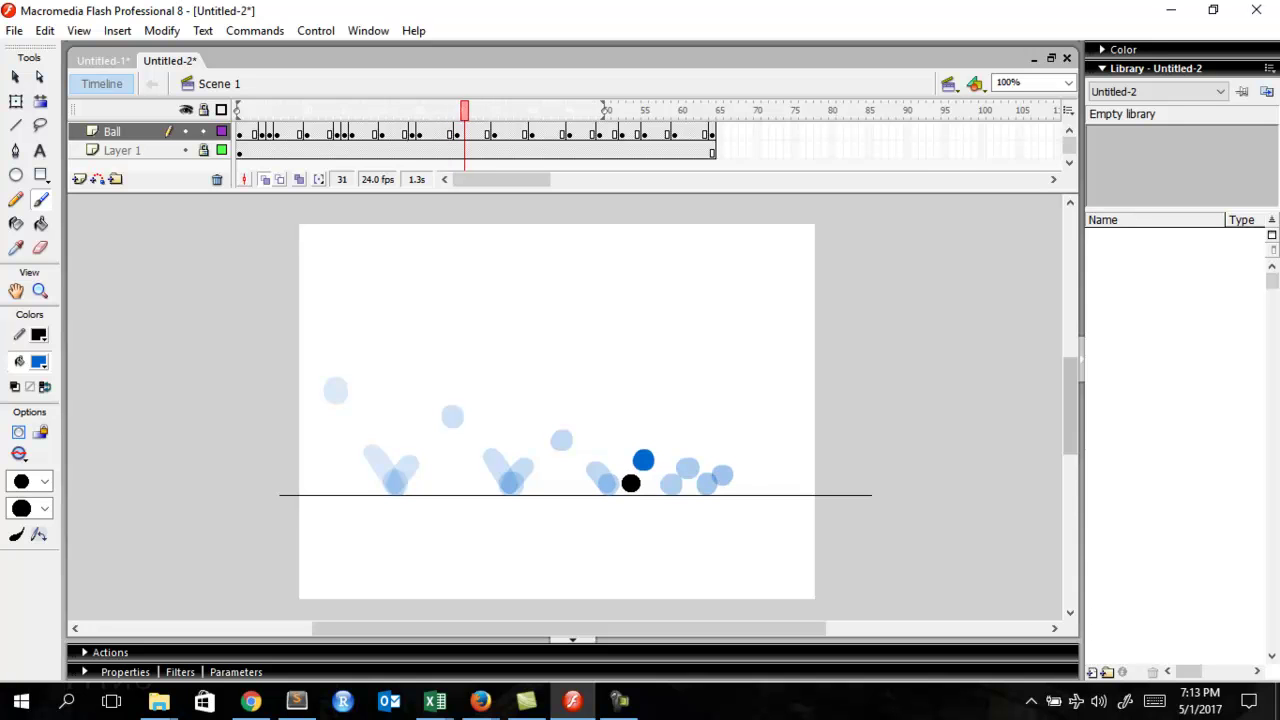
{"action": "key", "text": "F7"}
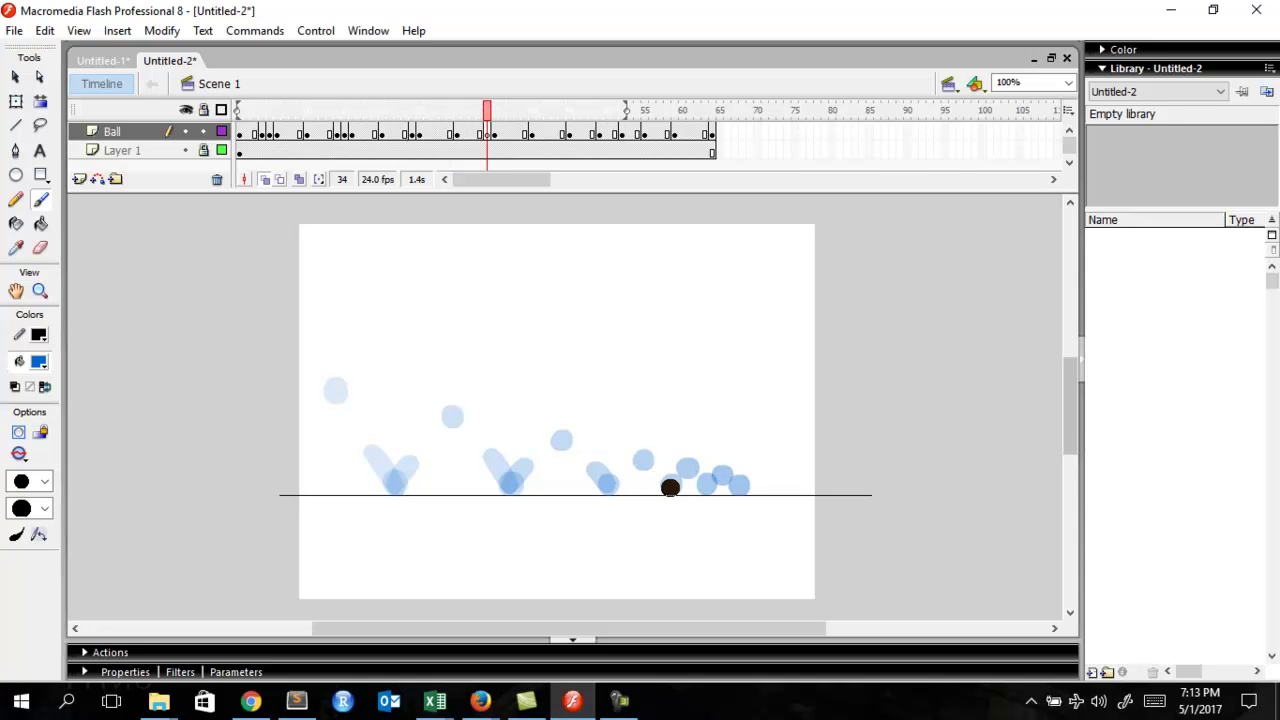
{"action": "mouse_move", "coordinate": [667, 480]}
{"action": "left_mouse_down"}
{"action": "mouse_move", "coordinate": [630, 507]}
{"action": "mouse_move", "coordinate": [671, 487]}
{"action": "left_mouse_up"}
{"action": "key", "text": "ctrl+z"}
{"action": "key", "text": "ctrl+z"}
{"action": "key", "text": "comma"}
{"action": "key", "text": "period"}
Insert a blank keyframe at frame 44 and paint a slightly stretched ball falling toward the fifth ground contact
{"action": "key", "text": "period"}
{"action": "key", "text": "period"}
{"action": "key", "text": "period"}
{"action": "key", "text": "period"}
{"action": "key", "text": "period"}
{"action": "key", "text": "period"}
{"action": "key", "text": "period"}
{"action": "key", "text": "period"}
{"action": "key", "text": "period"}
{"action": "key", "text": "period"}
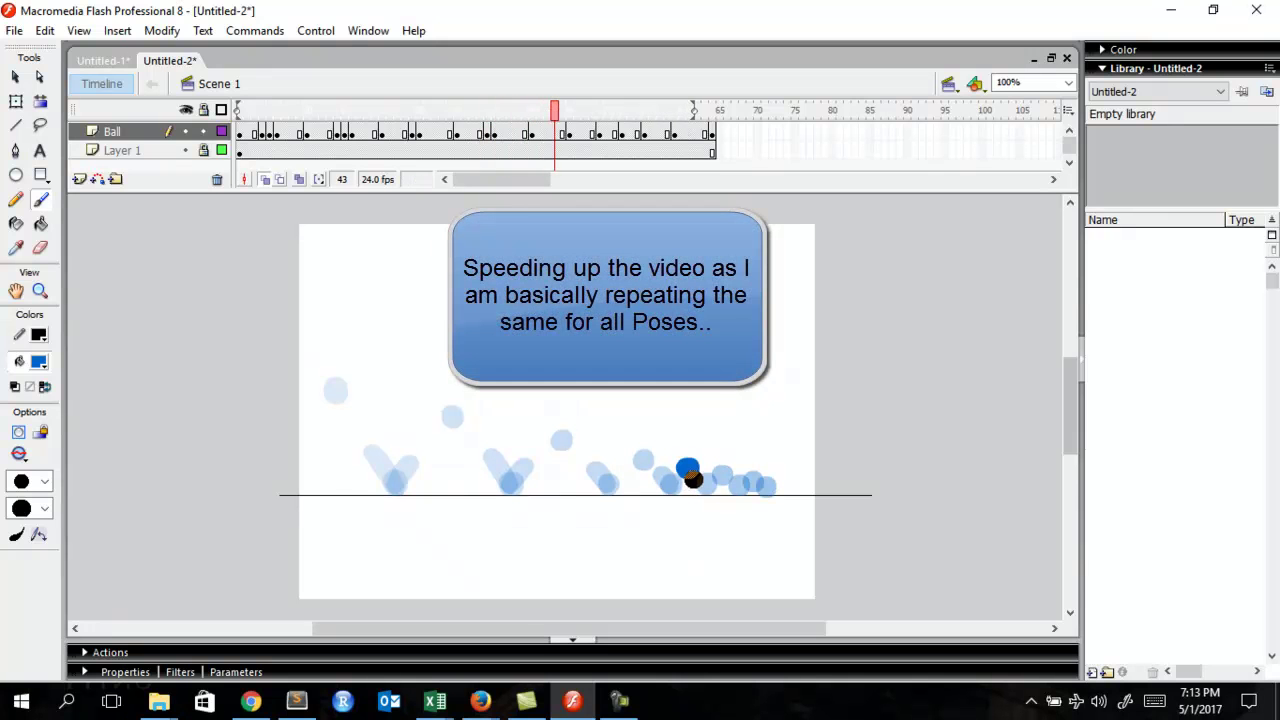
{"action": "key", "text": "F7"}
{"action": "left_click_drag", "start_coordinate": [700, 477], "coordinate": [706, 483]}
Insert a blank keyframe just before the sixth ground contact and paint the ball slightly short of its landing spot
{"action": "key", "text": "period"}
{"action": "key", "text": "period"}
{"action": "key", "text": "period"}
{"action": "key", "text": "period"}
{"action": "key", "text": "period"}
{"action": "key", "text": "period"}
{"action": "key", "text": "period"}
{"action": "key", "text": "period"}
{"action": "key", "text": "comma"}
{"action": "key", "text": "F7"}
{"action": "left_click", "coordinate": [734, 482]}
Insert blank keyframes before the remaining two ground contacts, the last at frame 62, and paint the ball just short of each contact
{"action": "key", "text": "period"}
{"action": "key", "text": "period"}
{"action": "key", "text": "period"}
{"action": "key", "text": "period"}
{"action": "key", "text": "comma"}
{"action": "key", "text": "period"}
{"action": "key", "text": "period"}
{"action": "key", "text": "period"}
{"action": "key", "text": "period"}
{"action": "key", "text": "period"}
{"action": "key", "text": "period"}
{"action": "key", "text": "period"}
{"action": "key", "text": "period"}
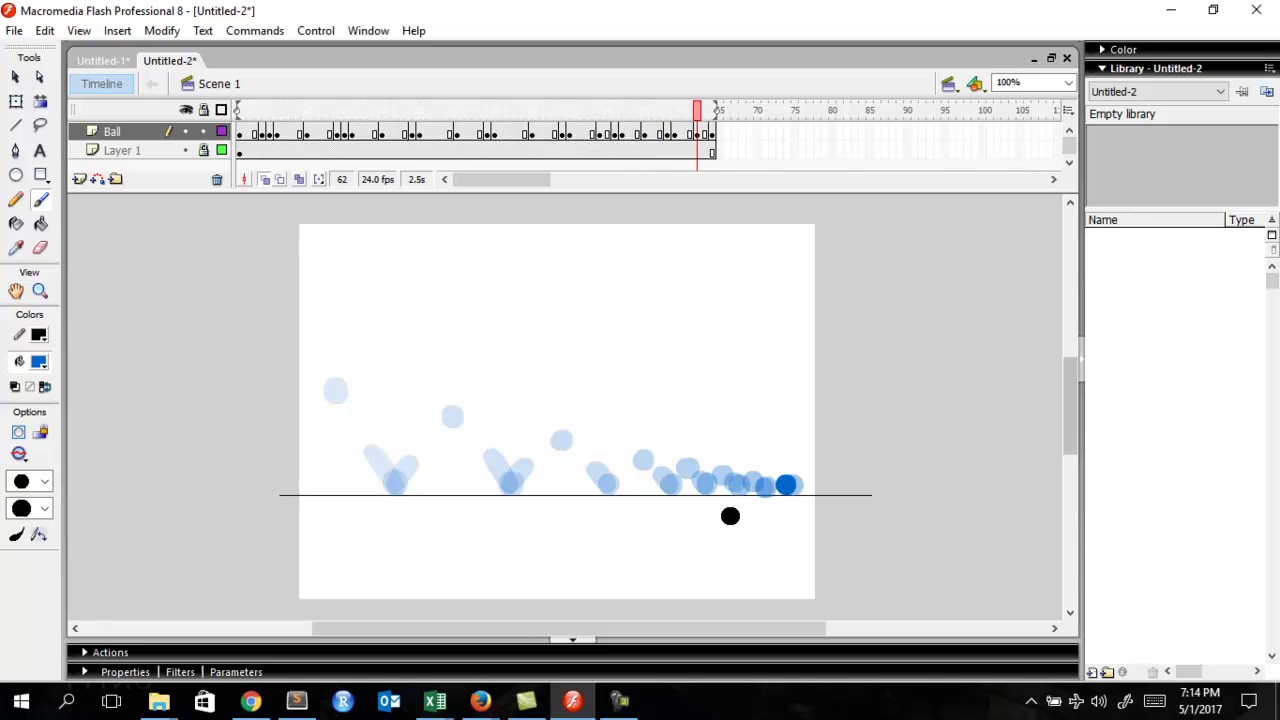
Return to the start of the timeline and play the bouncing animation in a test movie, closing the preview when done
{"action": "key", "text": "comma"}
{"action": "key", "text": "comma"}
{"action": "key", "text": "comma"}
{"action": "key", "text": "comma"}
{"action": "key", "text": "comma"}
{"action": "key", "text": "comma"}
{"action": "key", "text": "comma"}
{"action": "key", "text": "comma"}
{"action": "key", "text": "comma"}
{"action": "key", "text": "comma"}
{"action": "key", "text": "comma"}
{"action": "key", "text": "comma"}
{"action": "key", "text": "comma"}
{"action": "key", "text": "comma"}
{"action": "key", "text": "comma"}
{"action": "key", "text": "comma"}
{"action": "key", "text": "comma"}
{"action": "key", "text": "comma"}
{"action": "key", "text": "comma"}
{"action": "key", "text": "comma"}
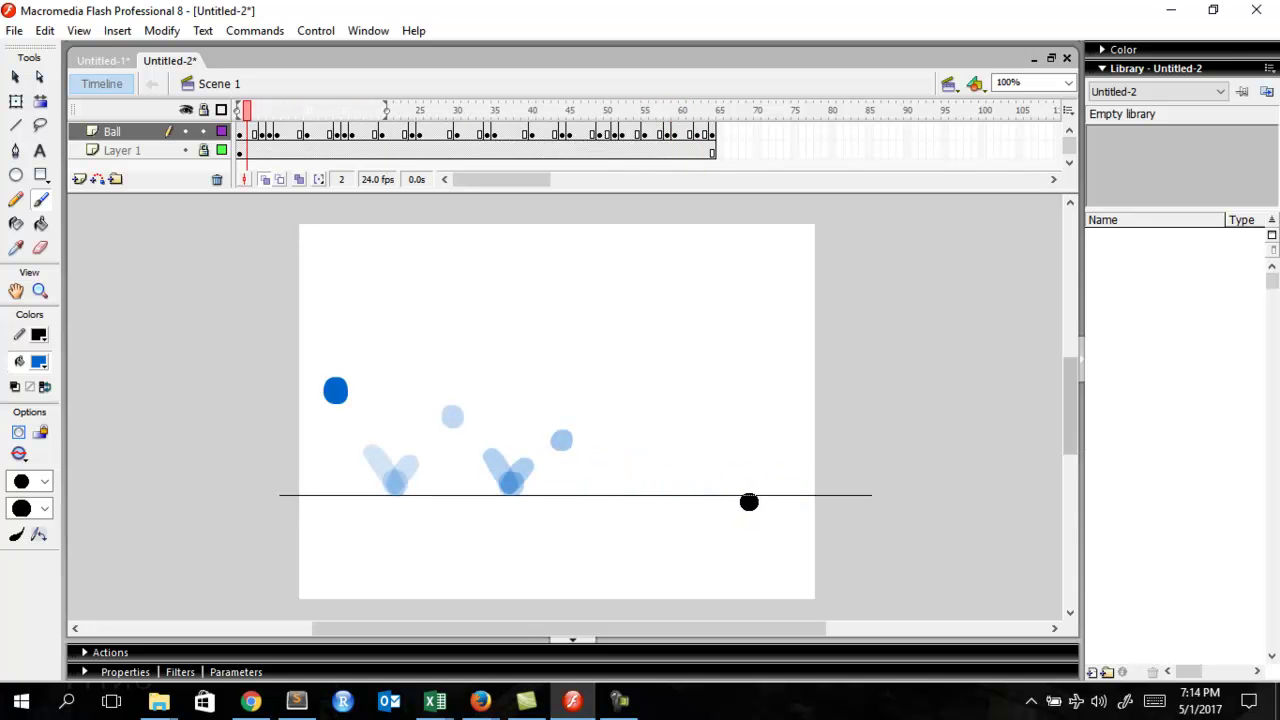
{"action": "key", "text": "ctrl+Return"}
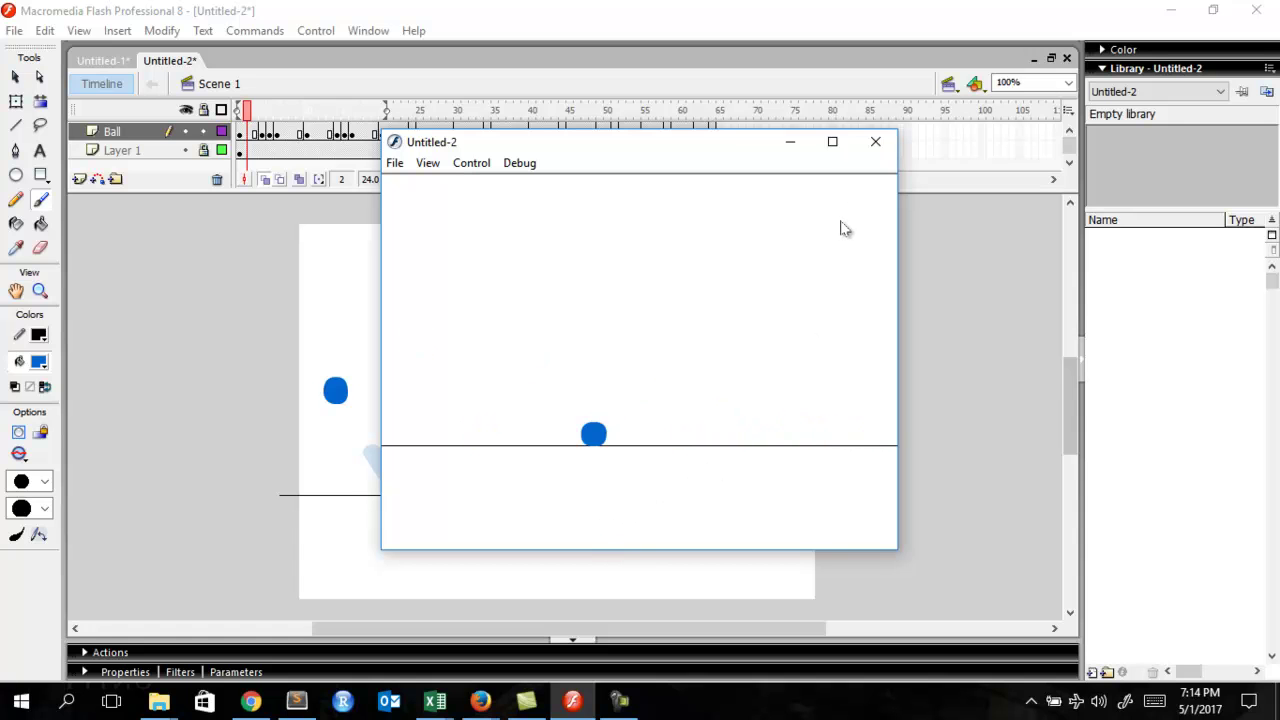
{"action": "left_click", "coordinate": [879, 140]}
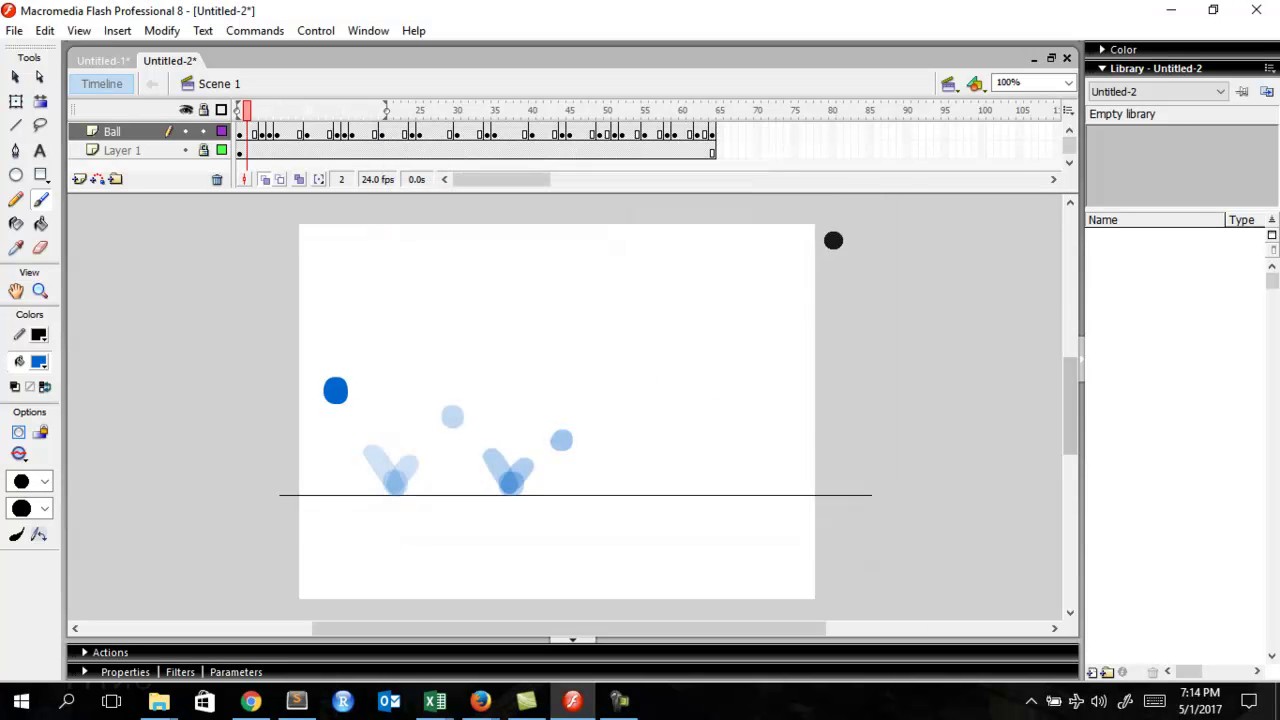
Step through frames 2 to 7 and examine the stretched ball poses around the first ground contact
{"action": "key", "text": "period"}
{"action": "key", "text": "period"}
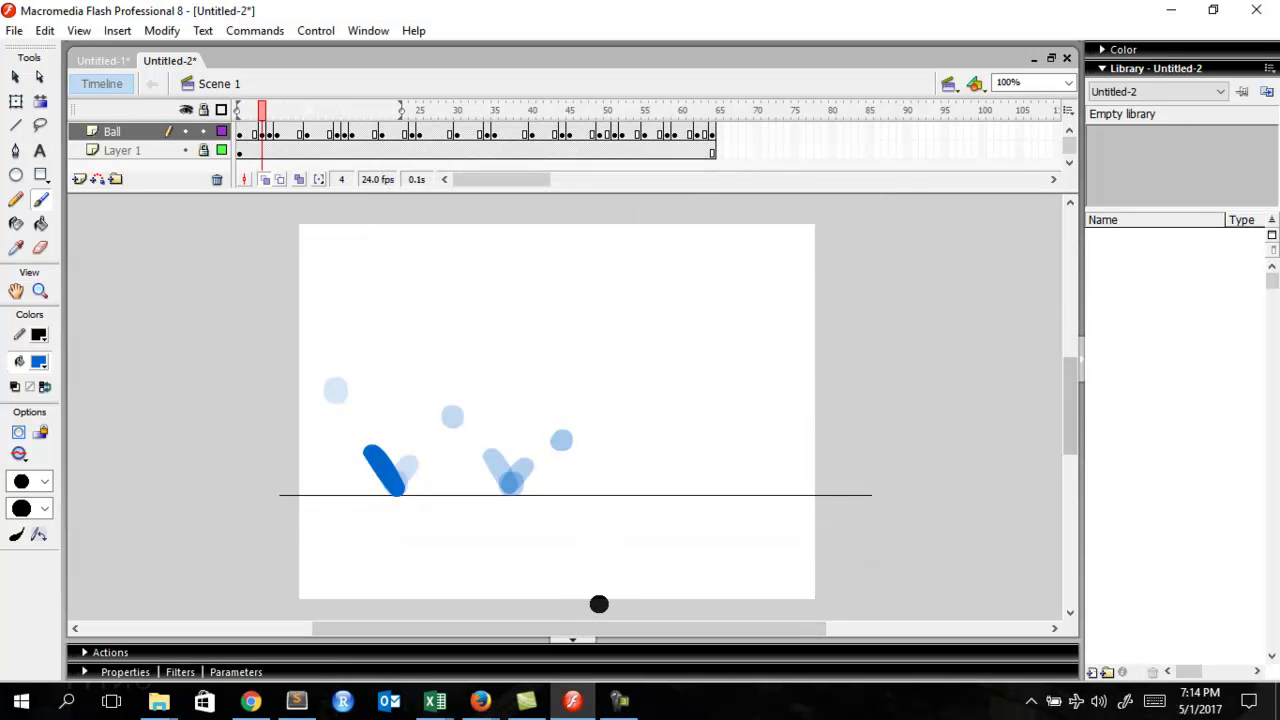
{"action": "key", "text": "period"}
{"action": "key", "text": "period"}
{"action": "key", "text": "period"}
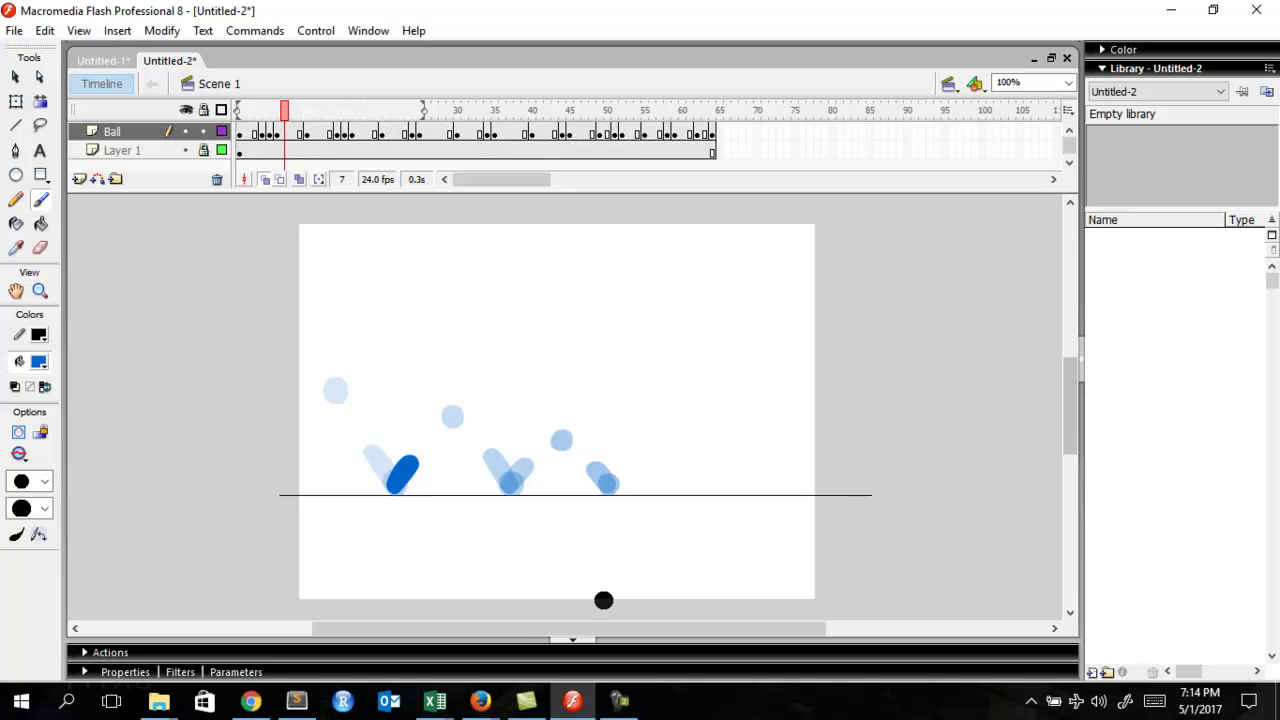
{"action": "key", "text": "comma"}
{"action": "key", "text": "comma"}
{"action": "key", "text": "comma"}
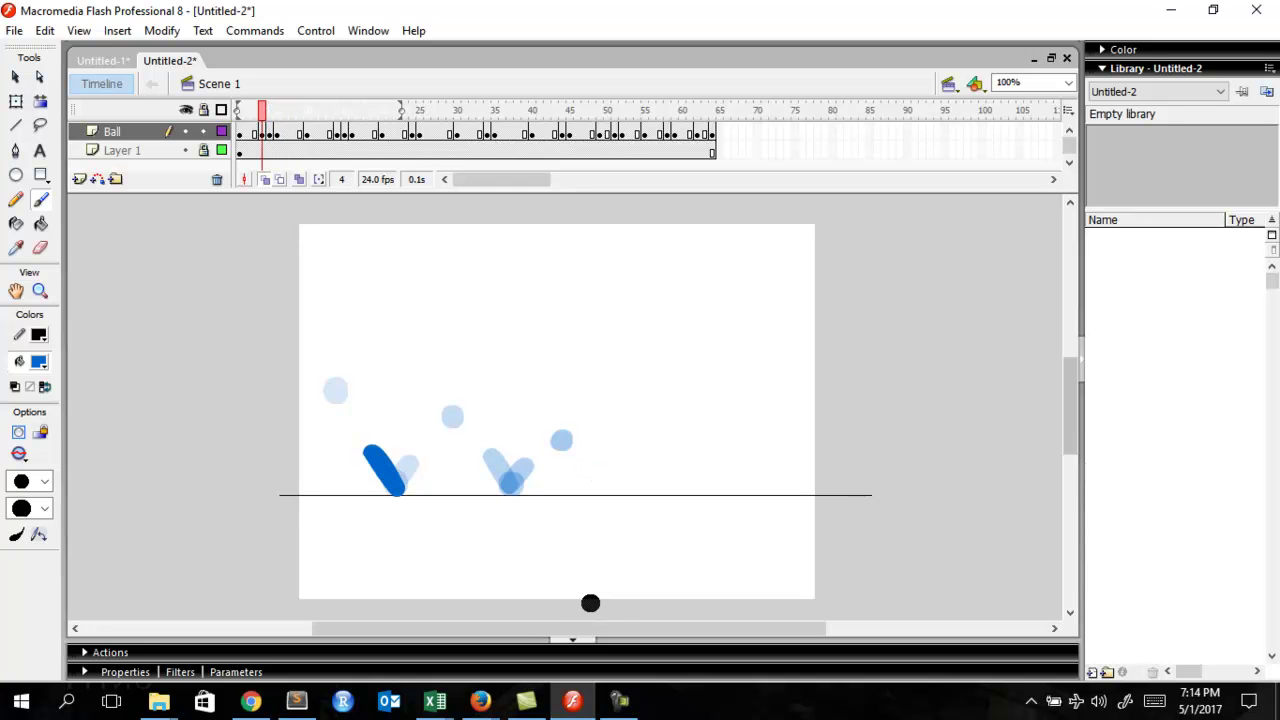
{"action": "key", "text": "period"}
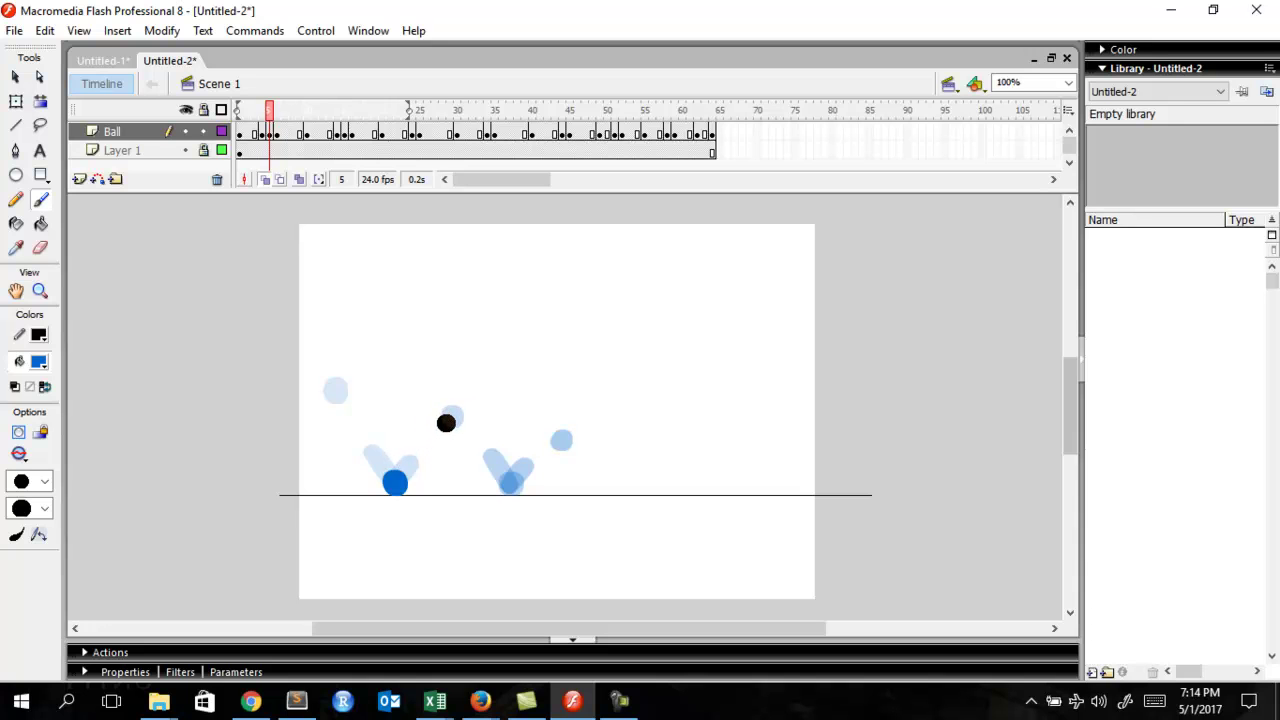
{"action": "mouse_move", "coordinate": [499, 316]}
{"action": "left_mouse_down"}
{"action": "mouse_move", "coordinate": [503, 417]}
{"action": "mouse_move", "coordinate": [463, 386]}
{"action": "left_mouse_up"}
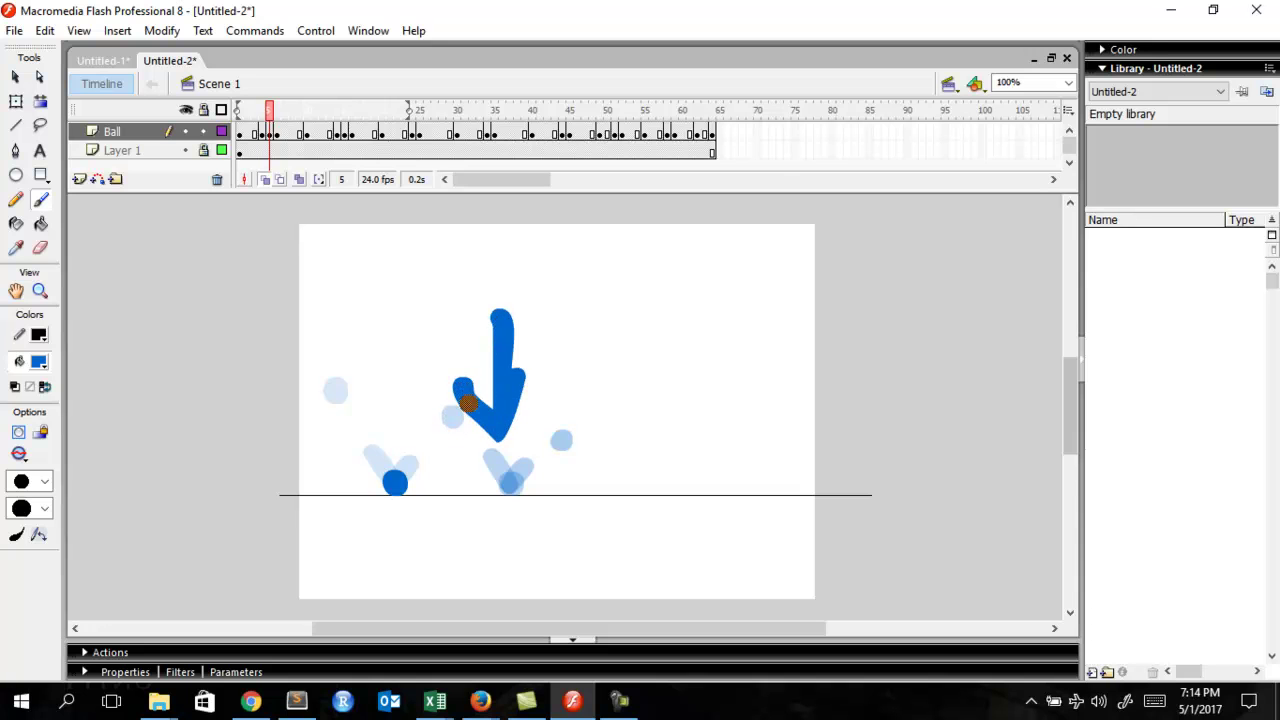
{"action": "key", "text": "ctrl+z"}
{"action": "key", "text": "ctrl+z"}
{"action": "mouse_move", "coordinate": [531, 298]}
{"action": "left_mouse_down"}
{"action": "mouse_move", "coordinate": [529, 361]}
{"action": "mouse_move", "coordinate": [553, 342]}
{"action": "mouse_move", "coordinate": [533, 370]}
{"action": "mouse_move", "coordinate": [500, 346]}
{"action": "left_mouse_up"}
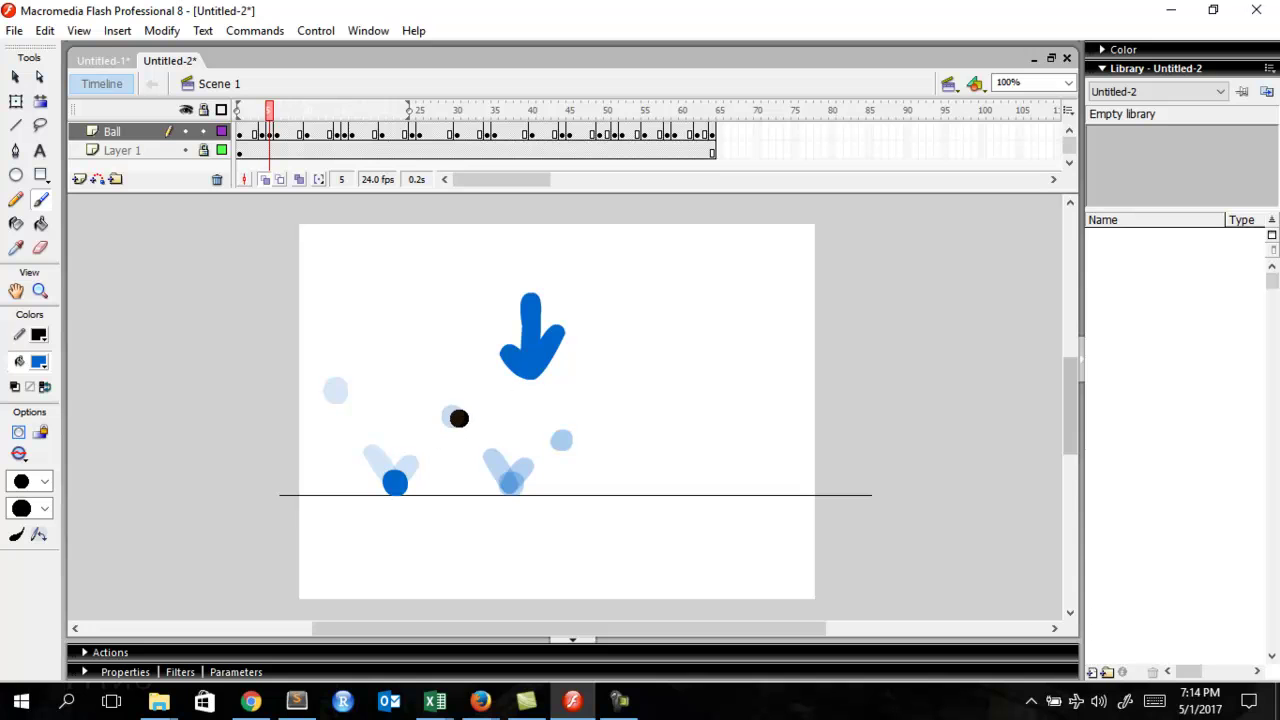
{"action": "mouse_move", "coordinate": [452, 391]}
{"action": "left_mouse_down"}
{"action": "mouse_move", "coordinate": [503, 397]}
{"action": "mouse_move", "coordinate": [503, 411]}
{"action": "left_mouse_up"}
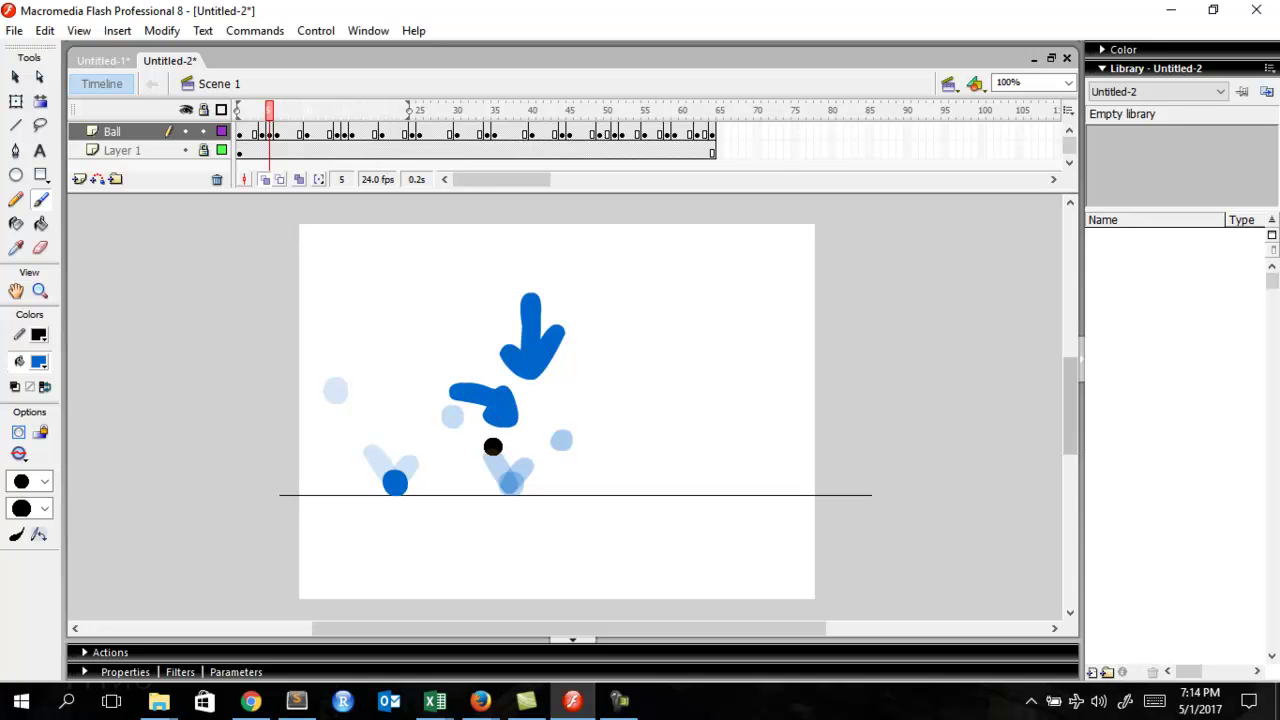
{"action": "mouse_move", "coordinate": [638, 320]}
{"action": "left_mouse_down"}
{"action": "mouse_move", "coordinate": [639, 377]}
{"action": "mouse_move", "coordinate": [657, 371]}
{"action": "mouse_move", "coordinate": [606, 369]}
{"action": "left_mouse_up"}
{"action": "key", "text": "ctrl+z"}
{"action": "key", "text": "ctrl+z"}
{"action": "key", "text": "ctrl+z"}
{"action": "key", "text": "ctrl+z"}
{"action": "key", "text": "ctrl+z"}
{"action": "key", "text": "ctrl+z"}
{"action": "key", "text": "ctrl+z"}
{"action": "key", "text": "ctrl+z"}
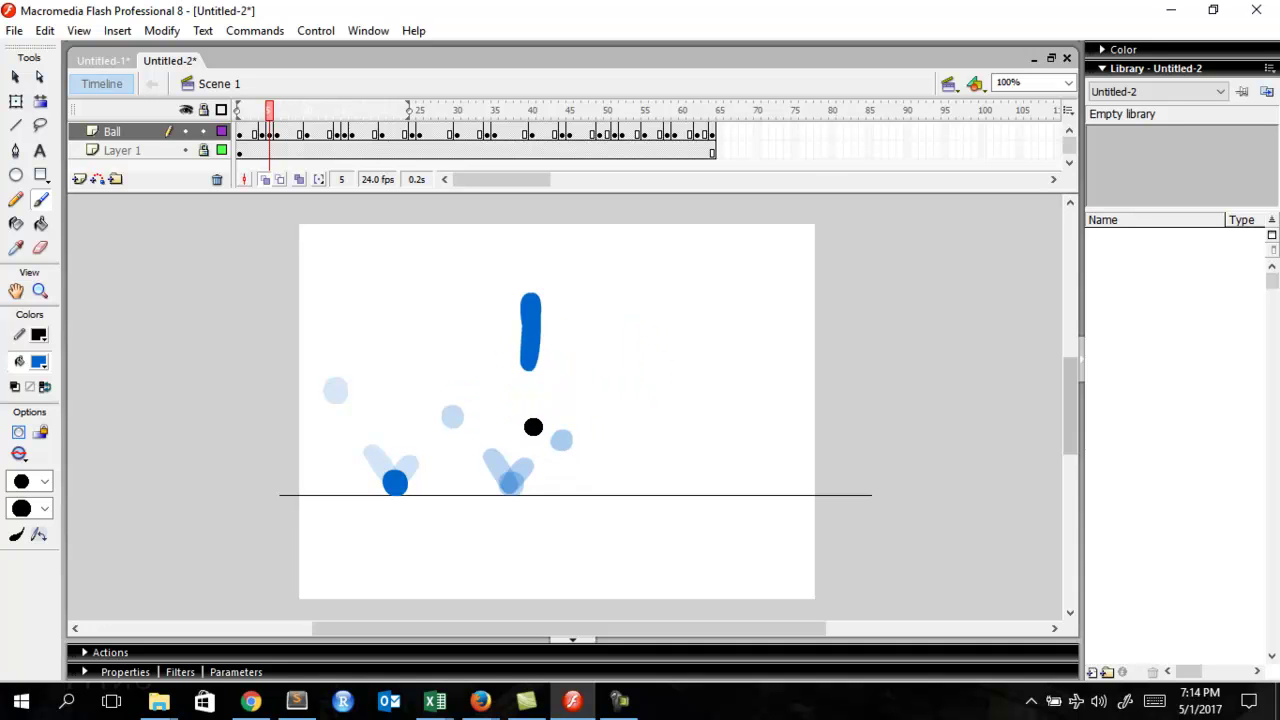
Insert blank keyframes at frames 2 and 3 and paint the ball slowly easing out of its starting position into the first fall
{"action": "key", "text": "."}
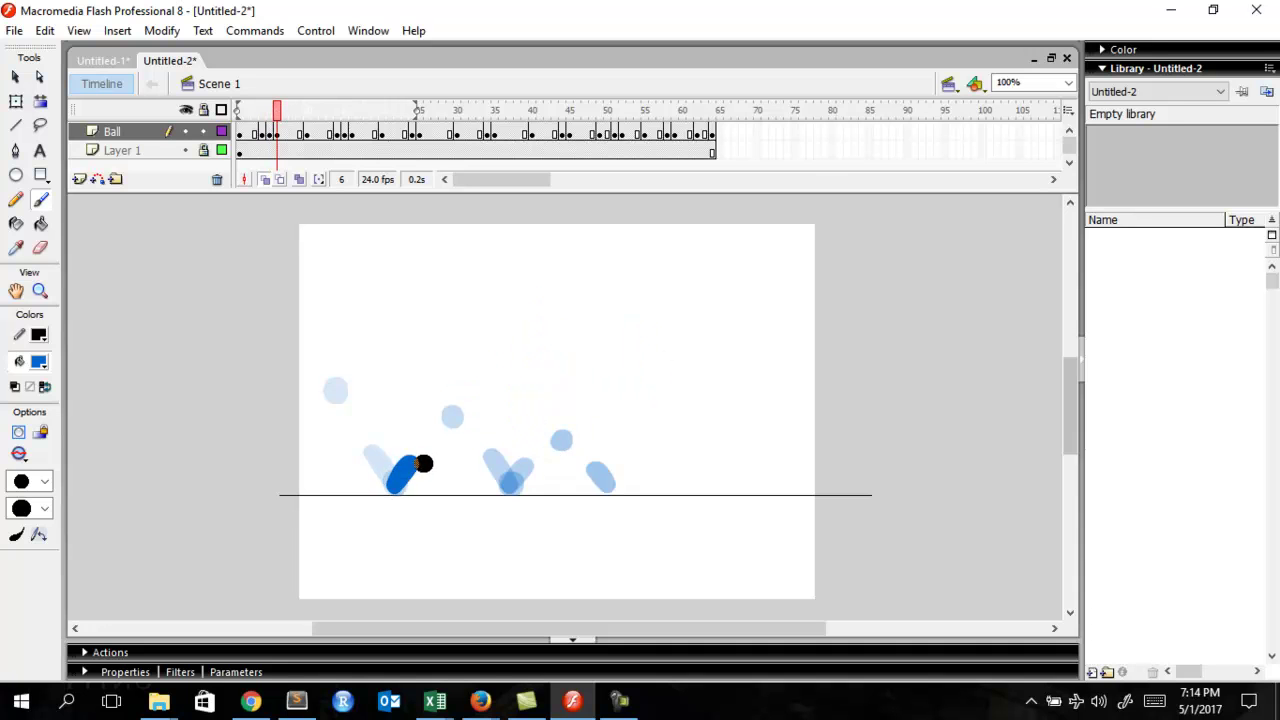
{"action": "key", "text": "comma"}
{"action": "key", "text": "comma"}
{"action": "key", "text": "comma"}
{"action": "key", "text": "comma"}
{"action": "key", "text": "comma"}
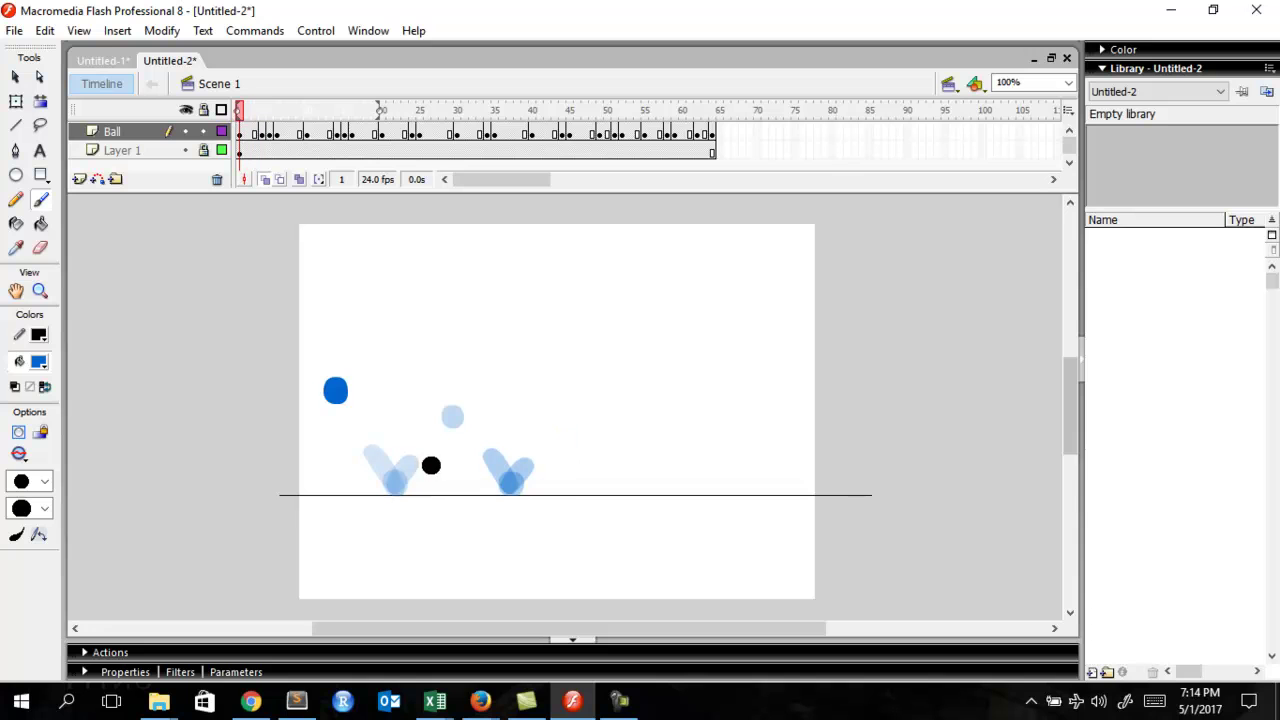
{"action": "key", "text": "period"}
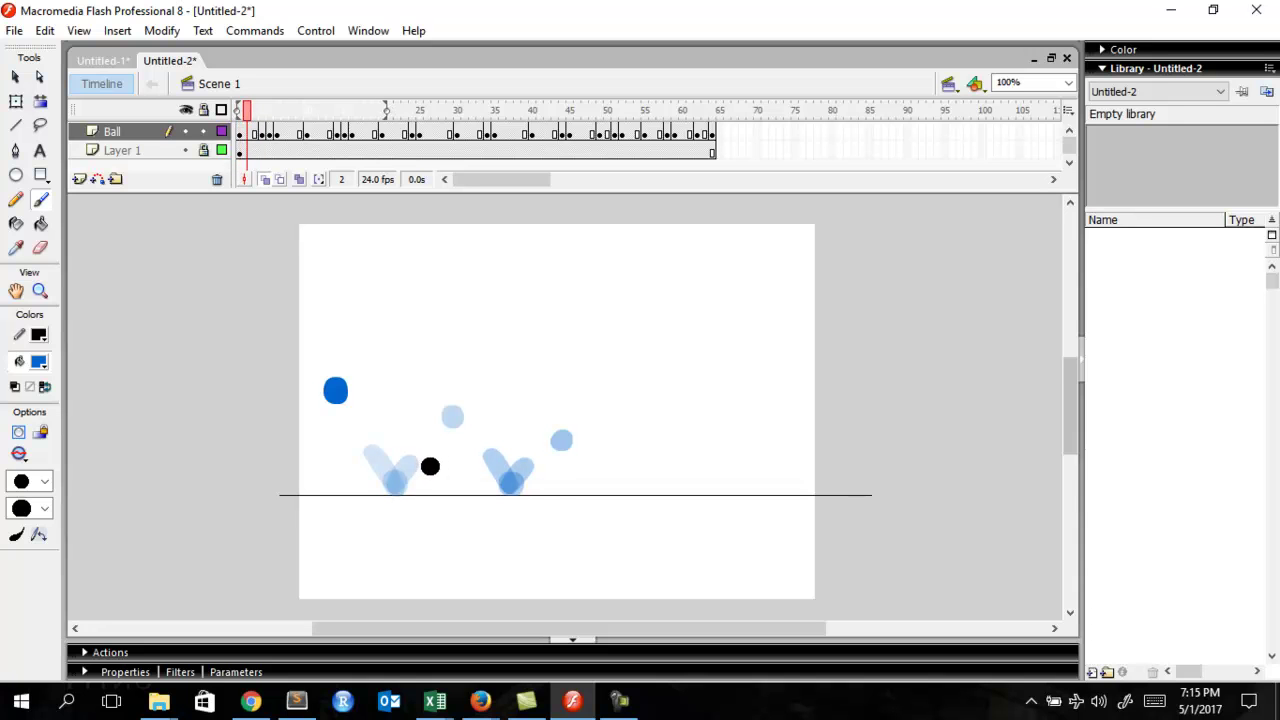
{"action": "key", "text": "F7"}
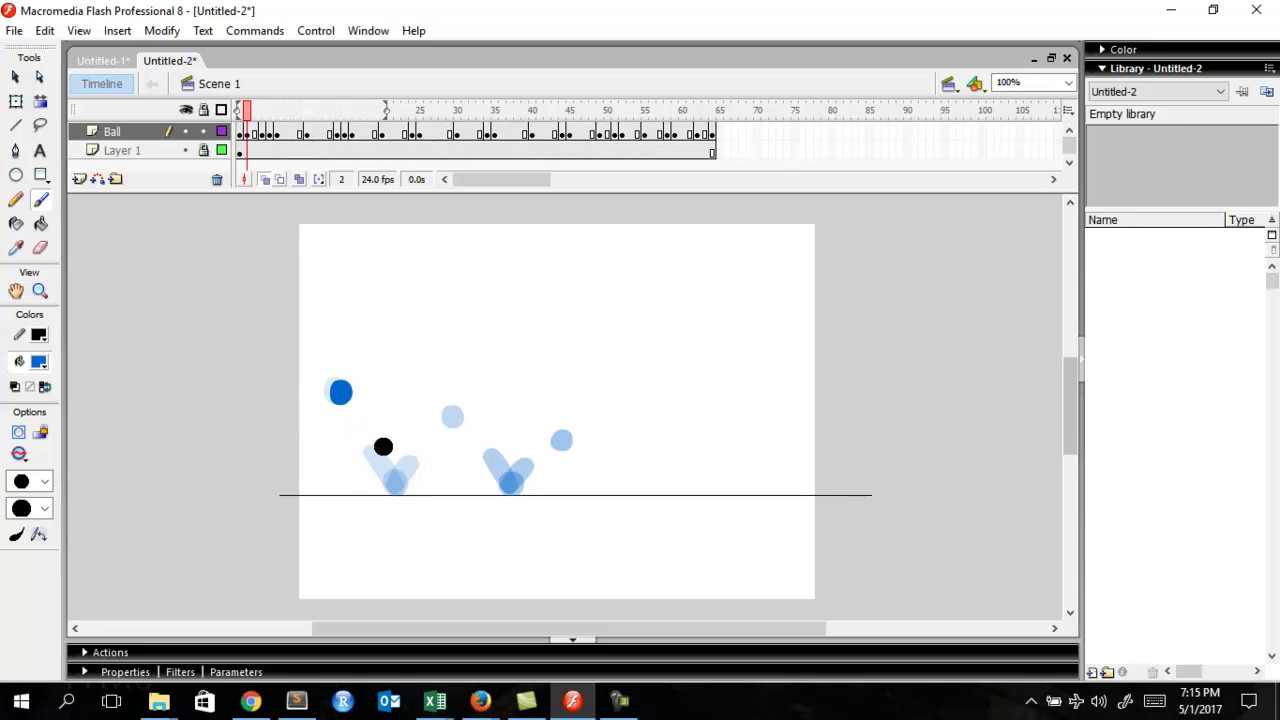
{"action": "key", "text": "period"}
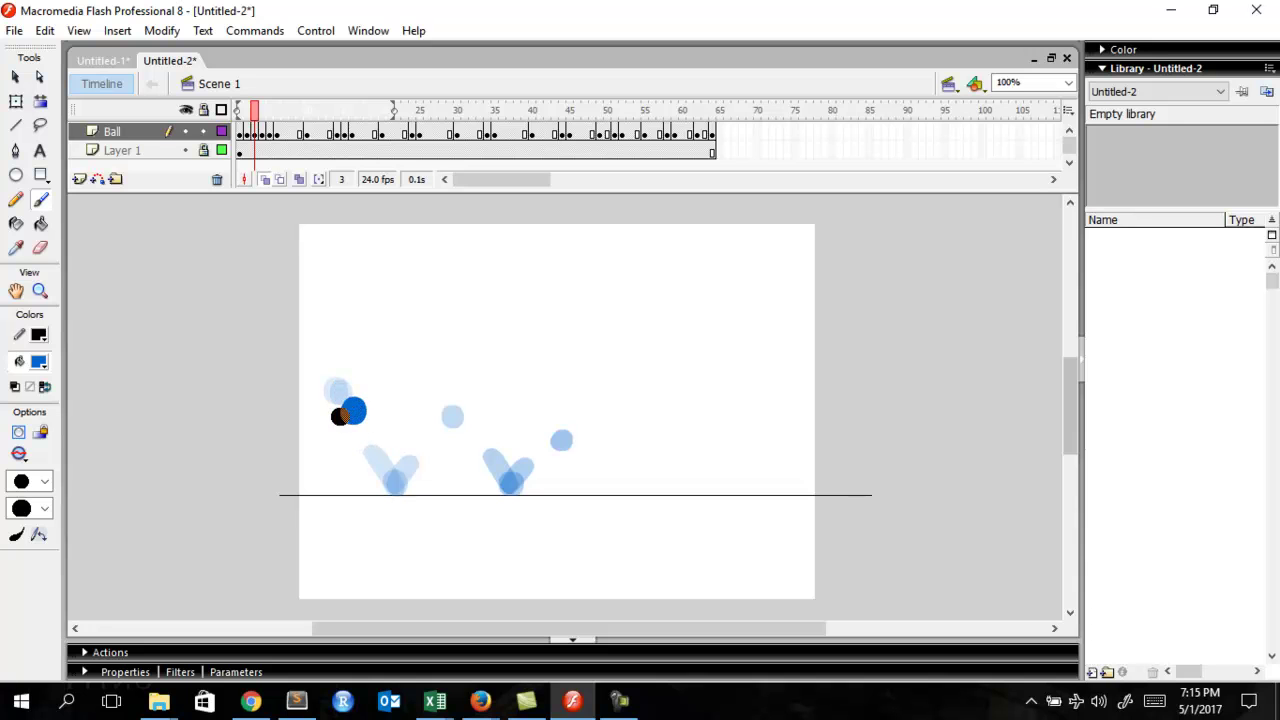
Step back and forth through frames 1 to 4 to check the ball's spacing during the first fall
{"action": "key", "text": "comma"}
{"action": "key", "text": "comma"}
{"action": "key", "text": "period"}
{"action": "key", "text": "period"}
{"action": "key", "text": "period"}
{"action": "key", "text": "comma"}
{"action": "key", "text": "comma"}
{"action": "key", "text": "comma"}
{"action": "key", "text": "period"}
{"action": "key", "text": "period"}
{"action": "key", "text": "period"}
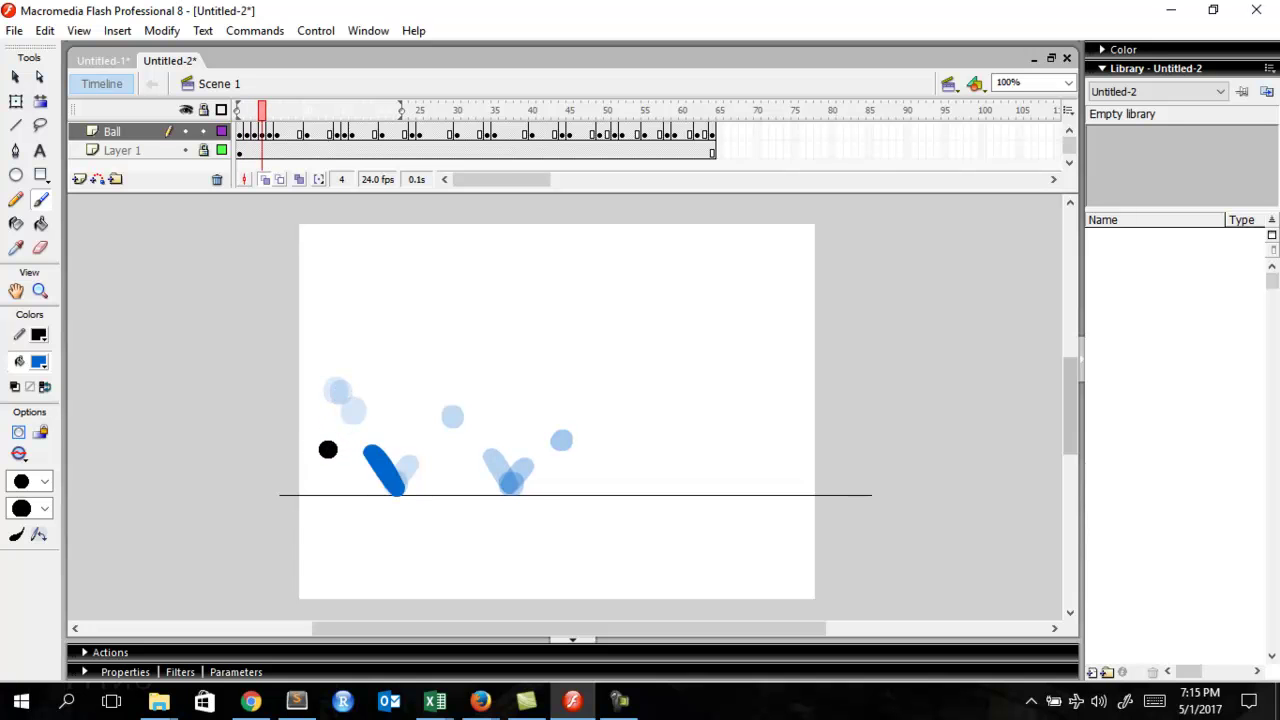
{"action": "key", "text": "comma"}
{"action": "key", "text": "comma"}
{"action": "key", "text": "comma"}
{"action": "key", "text": "period"}
{"action": "key", "text": "period"}
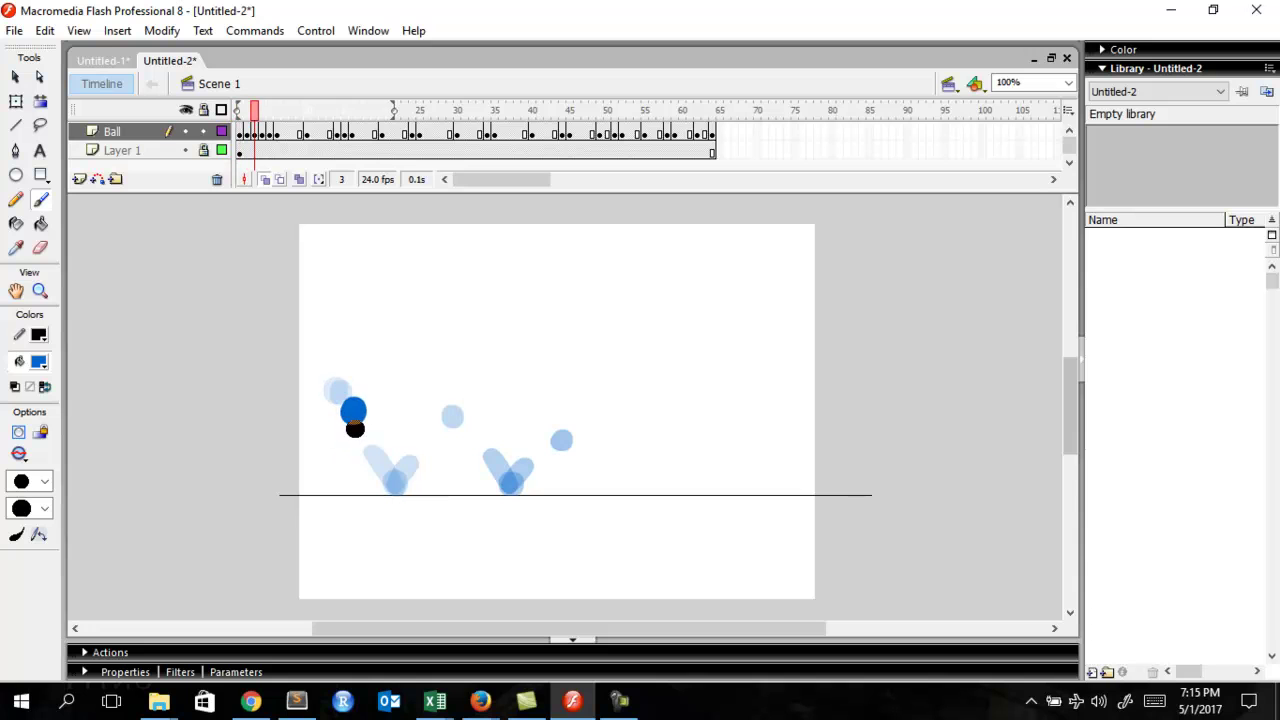
{"action": "key", "text": "period"}
{"action": "key", "text": "comma"}
{"action": "key", "text": "comma"}
{"action": "key", "text": "comma"}
Insert a blank keyframe at frame 9 and paint the ball just before and slightly below the peak of the first bounce
{"action": "key", "text": "period"}
{"action": "key", "text": "period"}
{"action": "key", "text": "period"}
{"action": "key", "text": "period"}
{"action": "key", "text": "period"}
{"action": "key", "text": "period"}
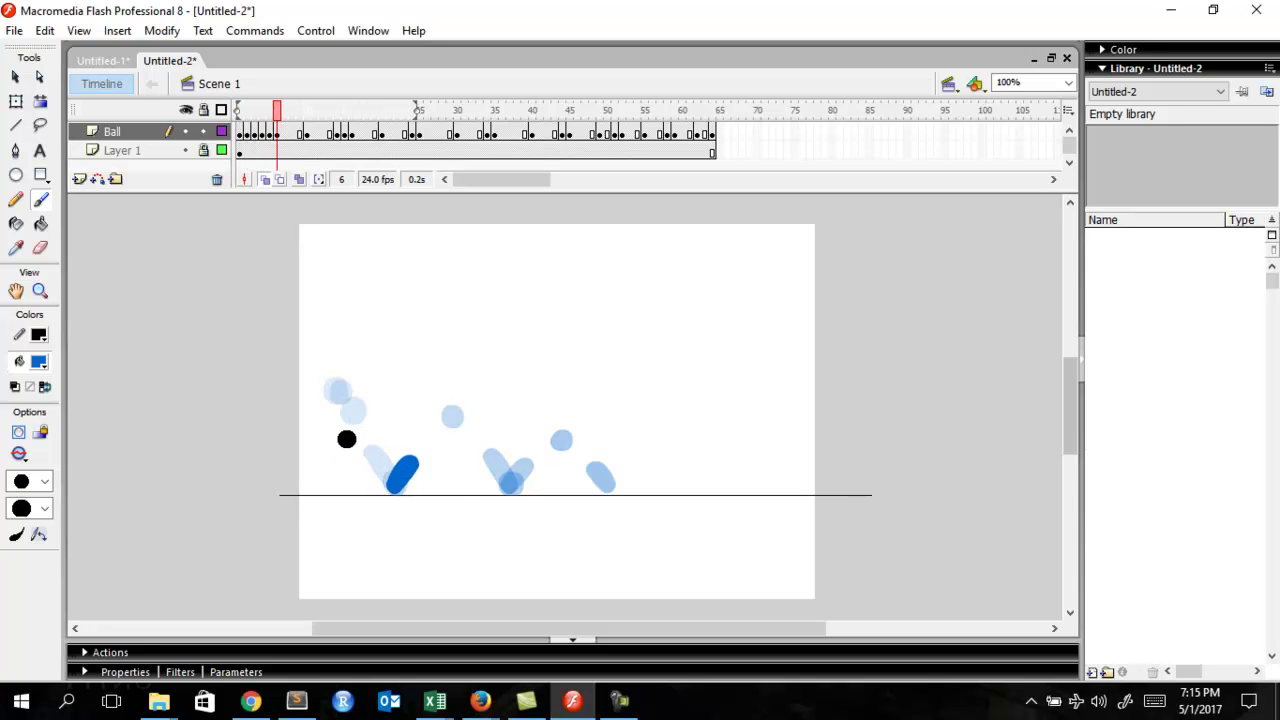
{"action": "key", "text": "period"}
{"action": "key", "text": "period"}
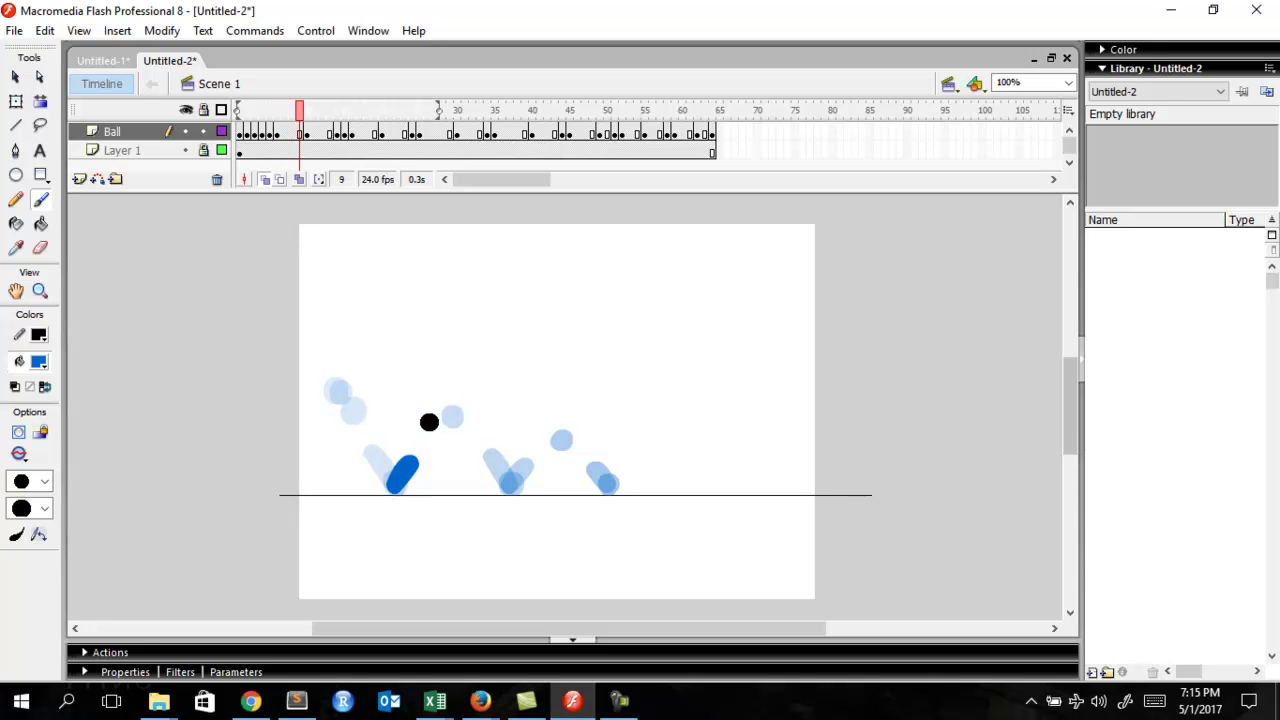
{"action": "left_click_drag", "start_coordinate": [473, 441], "coordinate": [433, 428]}
{"action": "key", "text": "F7"}
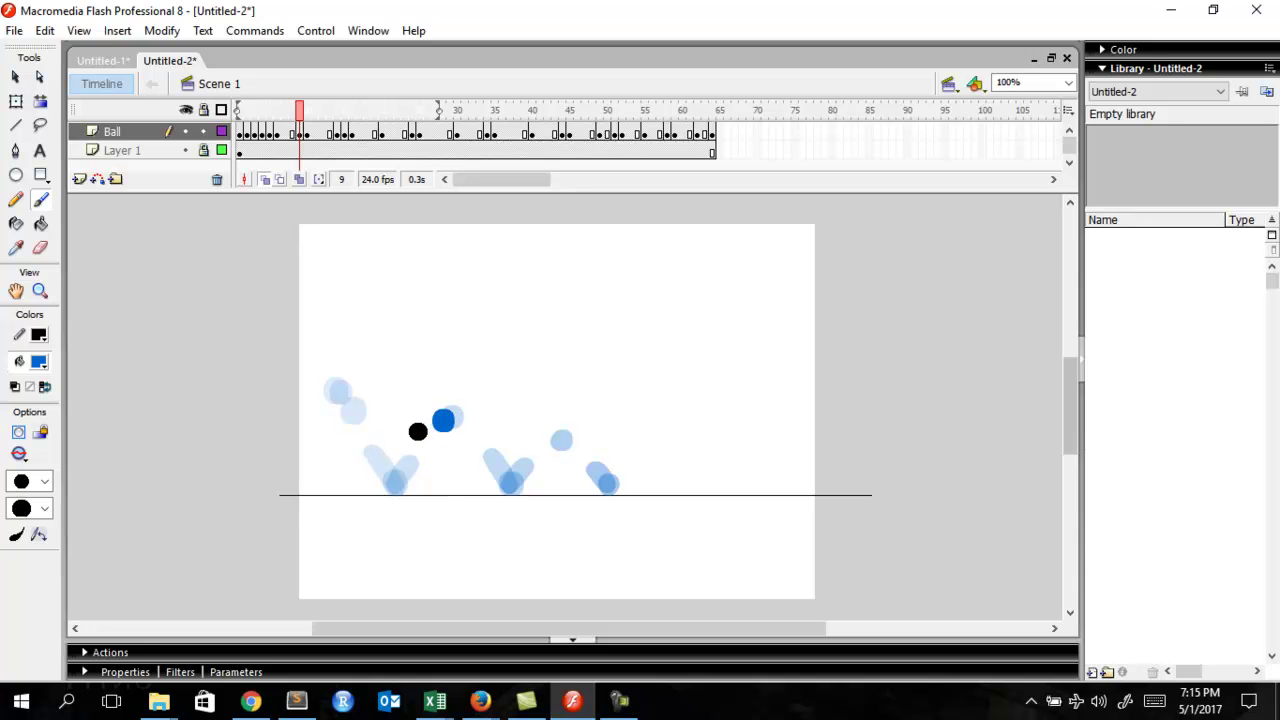
Insert a blank keyframe at frame 11 and paint the ball just past and slightly below the peak of the first bounce
{"action": "key", "text": "period"}
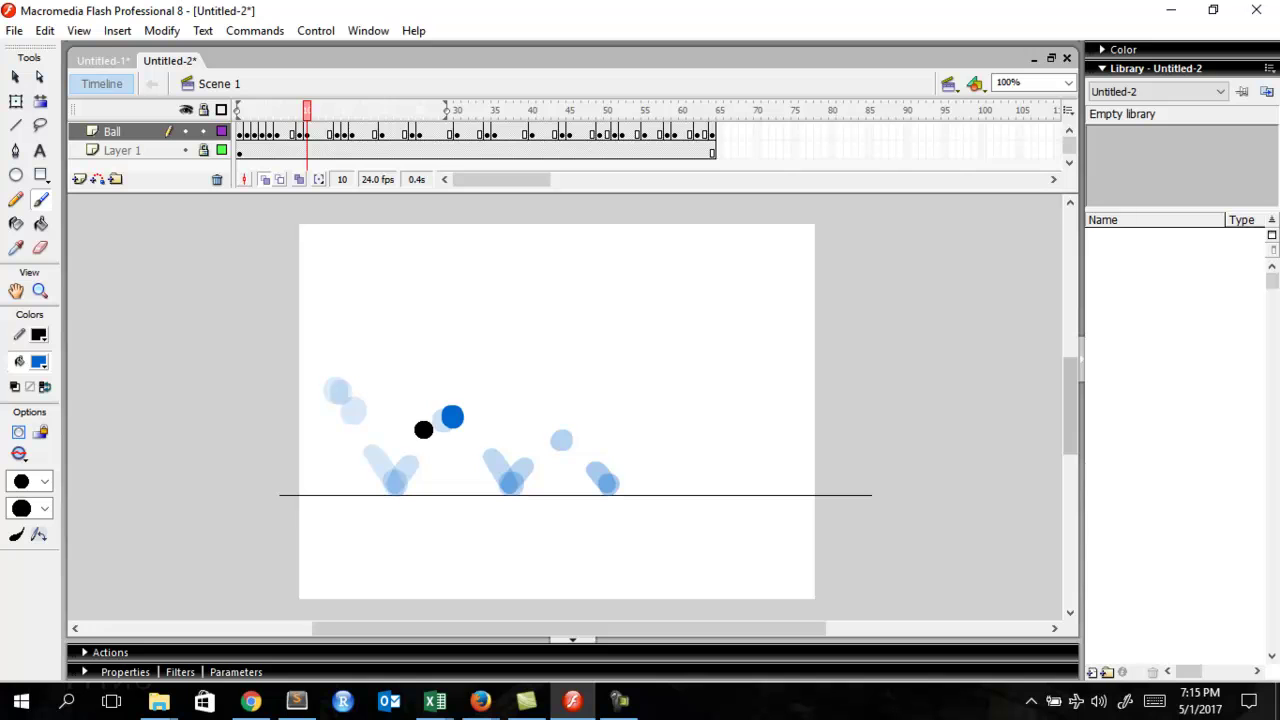
{"action": "key", "text": "period"}
{"action": "key", "text": "F7"}
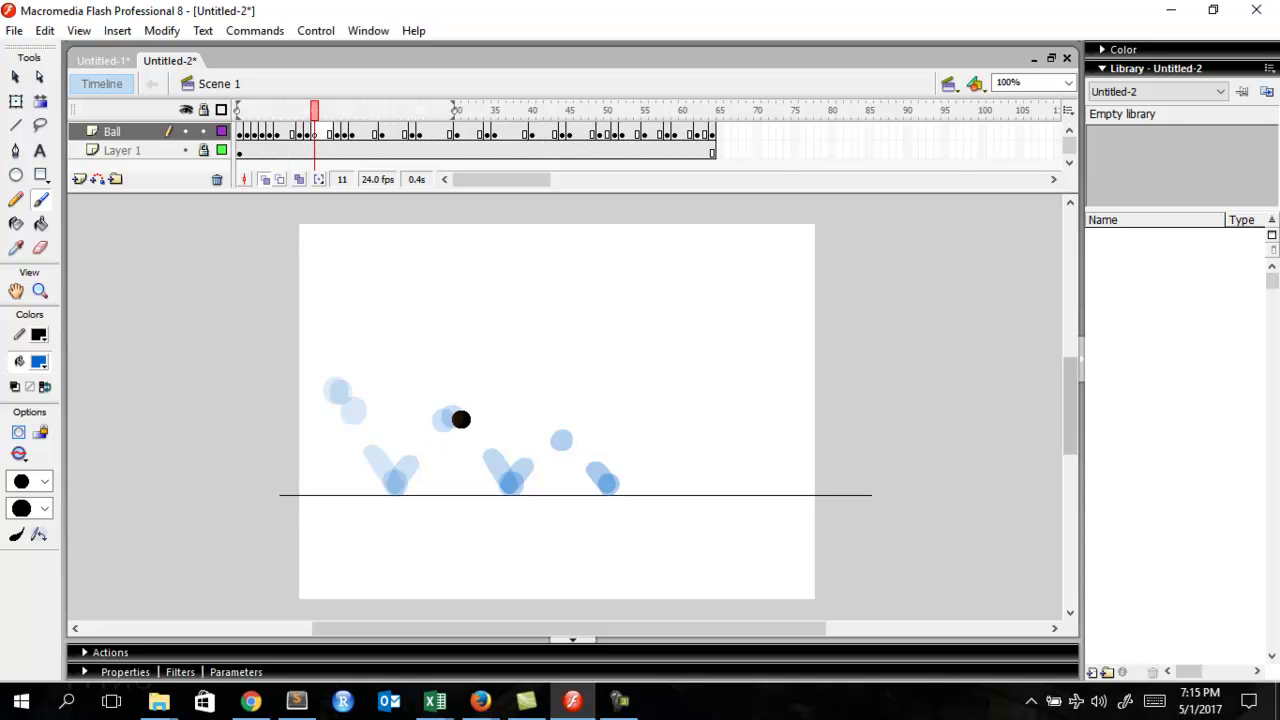
{"action": "left_click", "coordinate": [460, 419]}
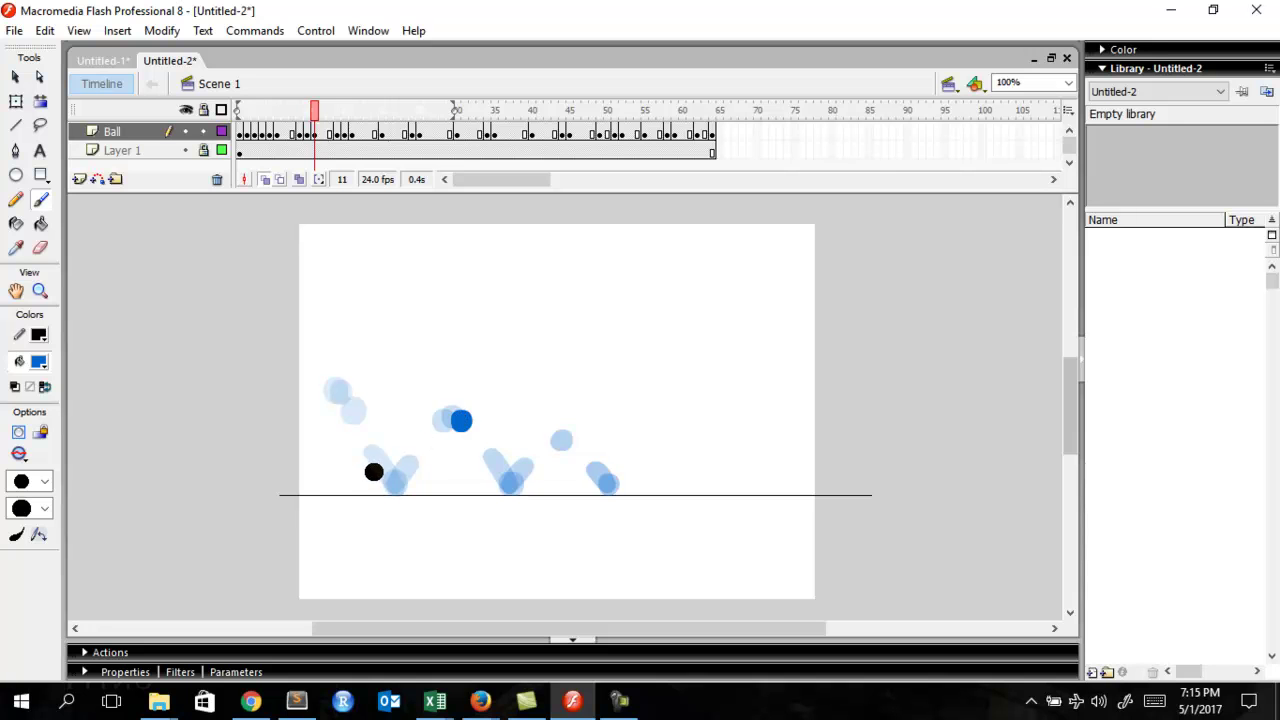
Step back and forth between frames 9 and 11 to check the ball's spacing around the first bounce's peak
{"action": "key", "text": "comma"}
{"action": "key", "text": "comma"}
{"action": "key", "text": "period"}
{"action": "key", "text": "period"}
{"action": "key", "text": "comma"}
{"action": "key", "text": "comma"}
{"action": "key", "text": "period"}
{"action": "key", "text": "period"}
{"action": "key", "text": "comma"}
{"action": "key", "text": "comma"}
Insert a blank keyframe at frame 19 and paint the ball just before and slightly below the peak of the second bounce
{"action": "key", "text": "period"}
{"action": "key", "text": "period"}
{"action": "key", "text": "period"}
{"action": "key", "text": "period"}
{"action": "key", "text": "period"}
{"action": "key", "text": "period"}
{"action": "key", "text": "period"}
{"action": "key", "text": "period"}
{"action": "key", "text": "period"}
{"action": "key", "text": "period"}
{"action": "key", "text": "ctrl+z"}
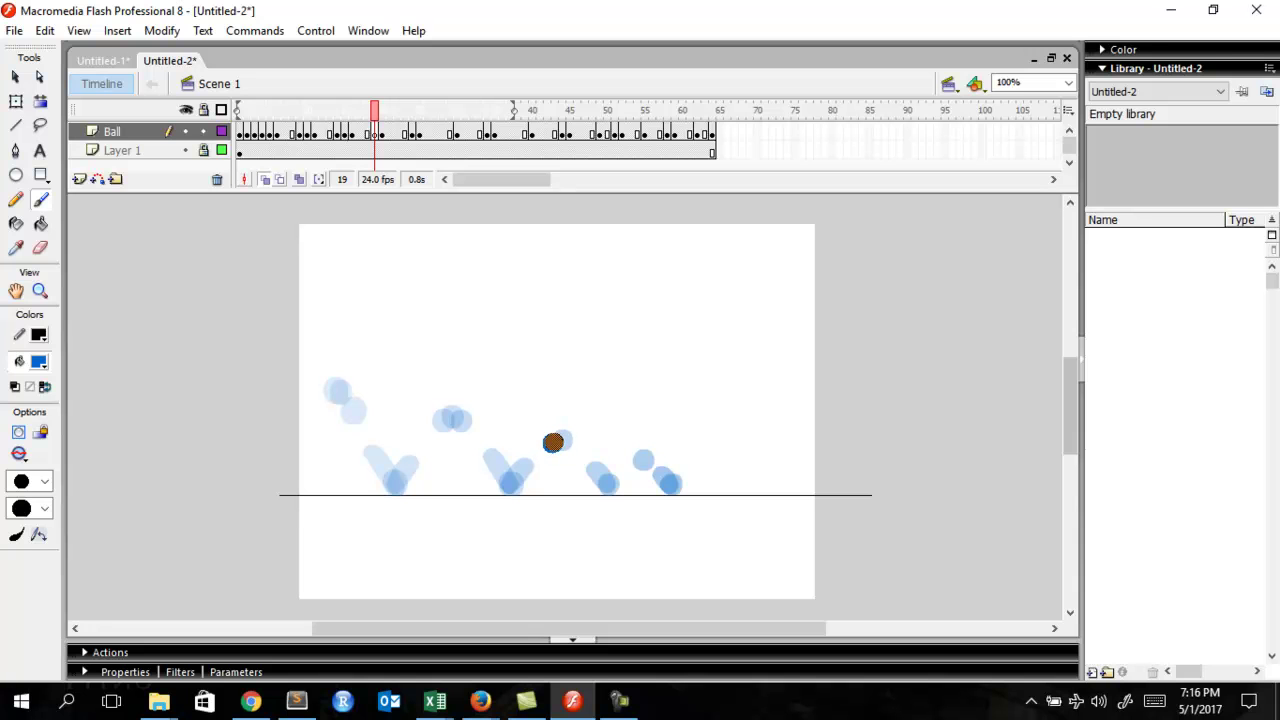
{"action": "left_click", "coordinate": [553, 442]}
Insert a blank keyframe at frame 21 and paint the ball just past and slightly below the peak of the second bounce
{"action": "key", "text": "period"}
{"action": "key", "text": "period"}
{"action": "key", "text": "F7"}
{"action": "left_click", "coordinate": [569, 442]}
Insert a blank keyframe at frame 29 and paint the ball just before and slightly below the peak of the third bounce
{"action": "key", "text": "period"}
{"action": "key", "text": "period"}
{"action": "key", "text": "period"}
{"action": "key", "text": "period"}
{"action": "key", "text": "period"}
{"action": "key", "text": "period"}
{"action": "key", "text": "period"}
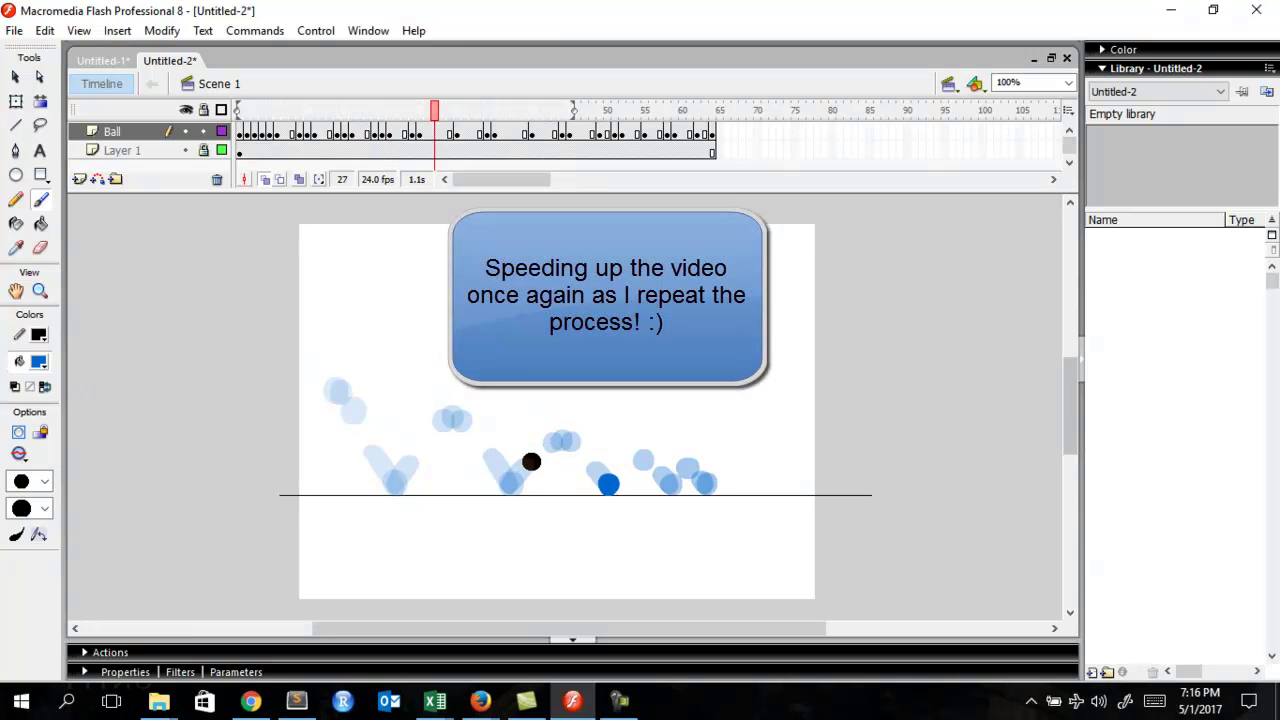
{"action": "key", "text": "period"}
{"action": "key", "text": "F7"}
{"action": "left_click", "coordinate": [634, 461]}
Insert a blank keyframe at frame 31 and paint the ball just past and slightly below the peak of the third bounce
{"action": "key", "text": "period"}
{"action": "key", "text": "period"}
{"action": "key", "text": "F7"}
{"action": "left_click", "coordinate": [649, 463]}
Insert a blank keyframe at frame 39 and paint the ball just before and slightly below the peak of the fourth bounce
{"action": "key", "text": "comma"}
{"action": "key", "text": "period"}
{"action": "key", "text": "period"}
{"action": "key", "text": "period"}
{"action": "key", "text": "period"}
{"action": "key", "text": "period"}
{"action": "key", "text": "period"}
{"action": "key", "text": "period"}
{"action": "key", "text": "period"}
{"action": "key", "text": "period"}
{"action": "key", "text": "F7"}
{"action": "left_click", "coordinate": [677, 477]}
Insert a blank keyframe at frame 41 and paint the ball just past and slightly below the peak of the fourth bounce
{"action": "key", "text": "comma"}
{"action": "key", "text": "period"}
{"action": "key", "text": "period"}
{"action": "key", "text": "period"}
{"action": "key", "text": "F7"}
{"action": "left_click", "coordinate": [693, 470]}
Insert blank keyframes at frames 48 and 50 and paint the ball just before and just past the peak of the fifth bounce
{"action": "key", "text": "comma"}
{"action": "key", "text": "comma"}
{"action": "key", "text": "period"}
{"action": "key", "text": "period"}
{"action": "key", "text": "period"}
{"action": "key", "text": "period"}
{"action": "key", "text": "period"}
{"action": "key", "text": "period"}
{"action": "key", "text": "period"}
{"action": "key", "text": "period"}
{"action": "key", "text": "period"}
{"action": "key", "text": "F7"}
{"action": "left_click", "coordinate": [713, 476]}
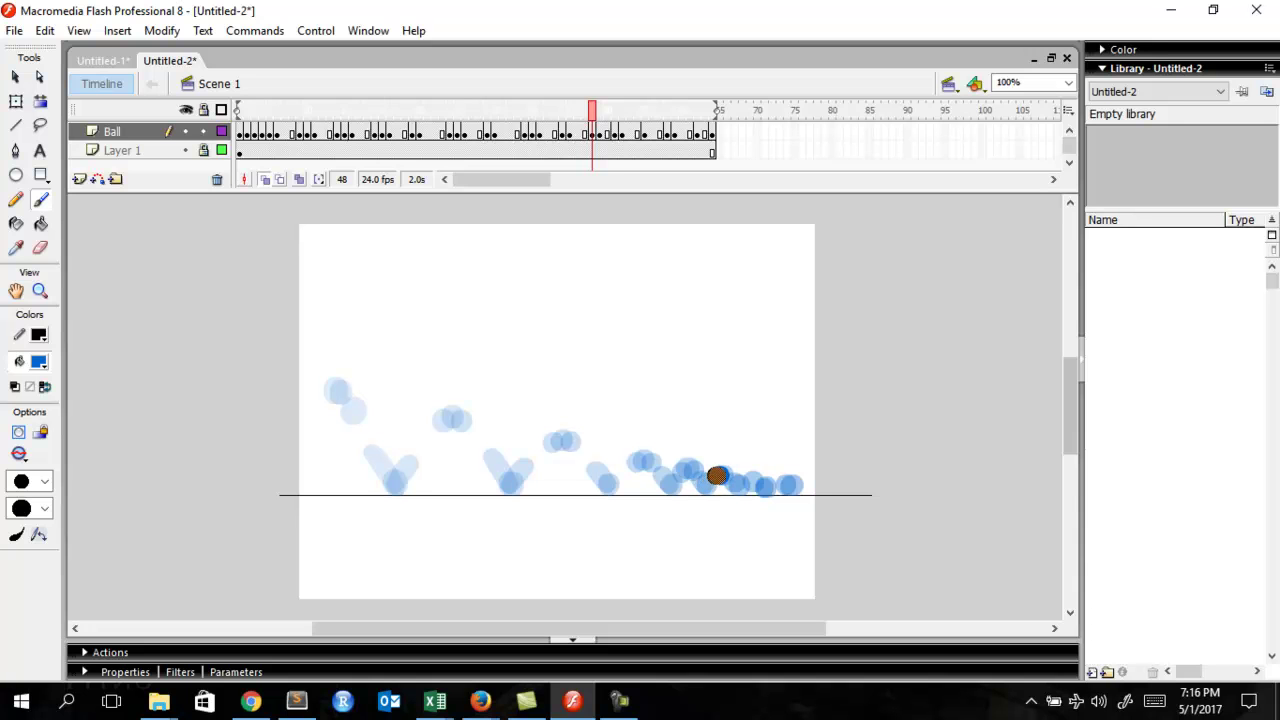
{"action": "key", "text": "period"}
{"action": "key", "text": "period"}
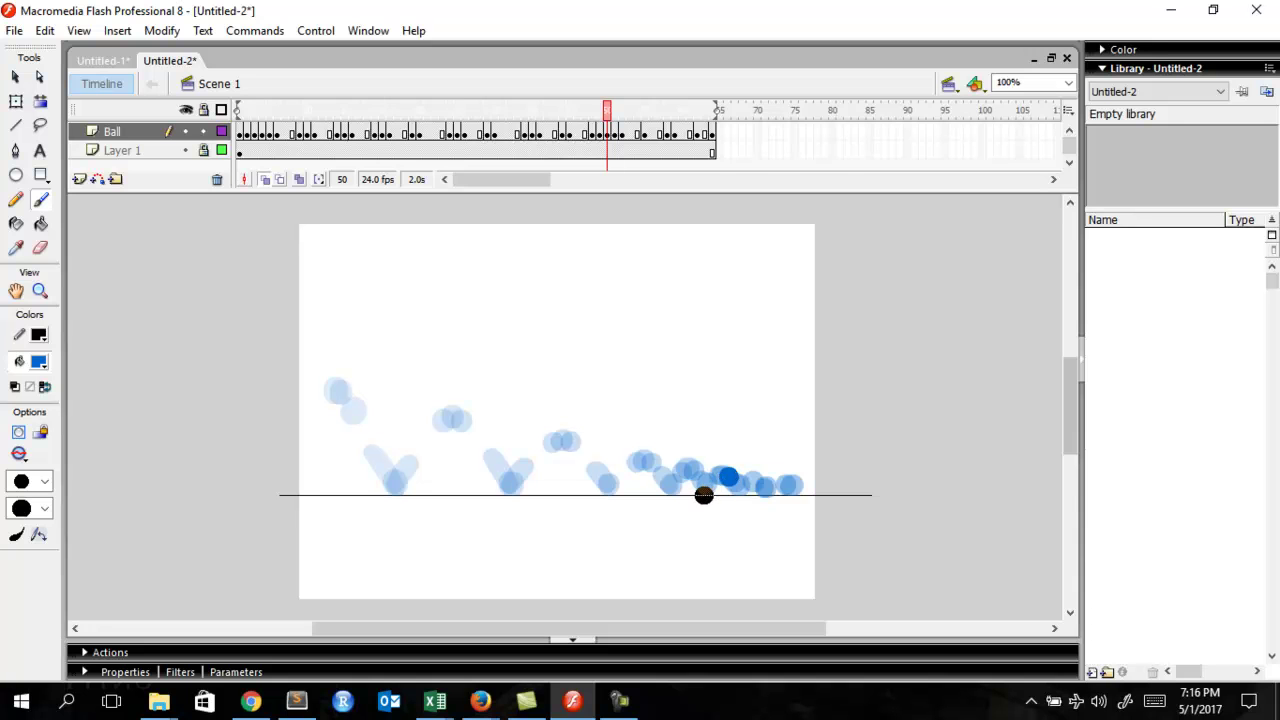
Insert a blank keyframe at frame 54 and paint the ball just before and slightly below the peak of the sixth bounce
{"action": "key", "text": "comma"}
{"action": "key", "text": "comma"}
{"action": "key", "text": "period"}
{"action": "key", "text": "period"}
{"action": "key", "text": "period"}
{"action": "key", "text": "period"}
{"action": "key", "text": "period"}
{"action": "key", "text": "period"}
{"action": "key", "text": "F7"}
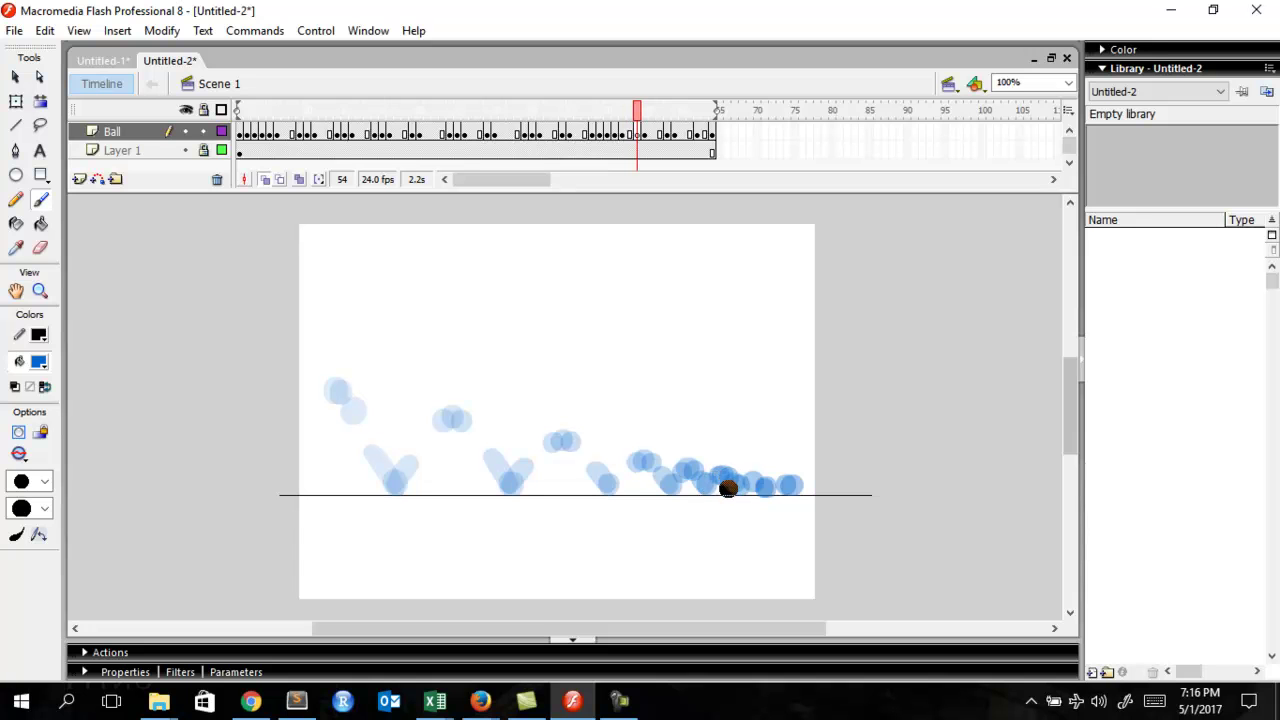
{"action": "key", "text": "ctrl+z"}
{"action": "left_click_drag", "start_coordinate": [733, 486], "coordinate": [752, 484]}
Add a keyframe at frame 56 with the ball painted just past and slightly below the peak of the sixth bounce
{"action": "key", "text": "period"}
{"action": "key", "text": "period"}
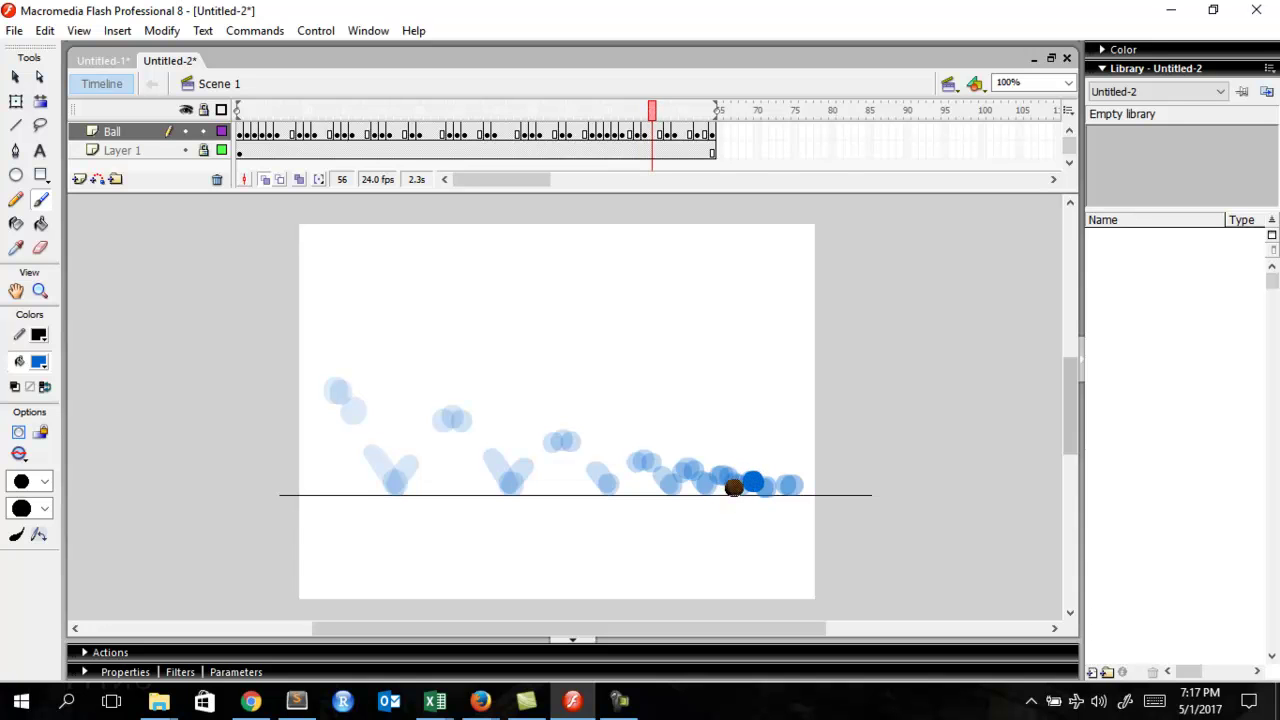
{"action": "left_click_drag", "start_coordinate": [741, 484], "coordinate": [758, 486]}
Insert blank keyframes at frames 60 and 61 and paint the ball between the last ground contact and its resting position
{"action": "key", "text": "period"}
{"action": "key", "text": "period"}
{"action": "key", "text": "period"}
{"action": "key", "text": "period"}
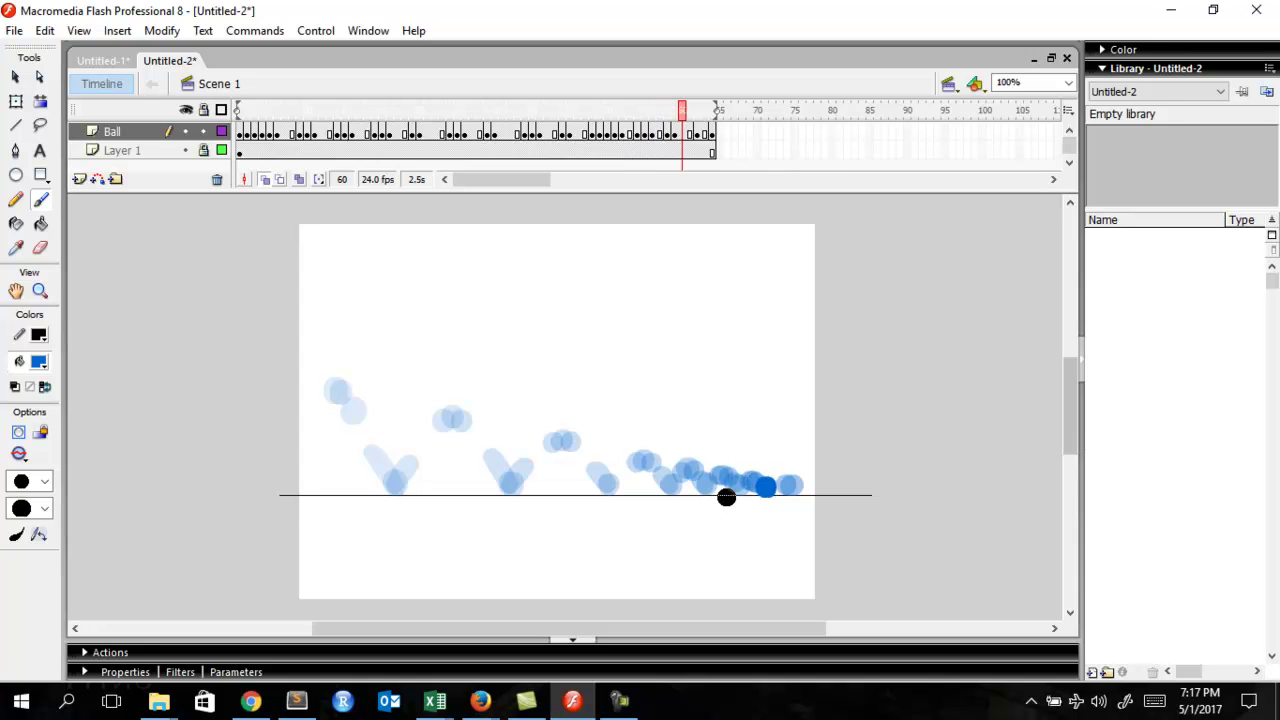
{"action": "key", "text": "period"}
{"action": "key", "text": "comma"}
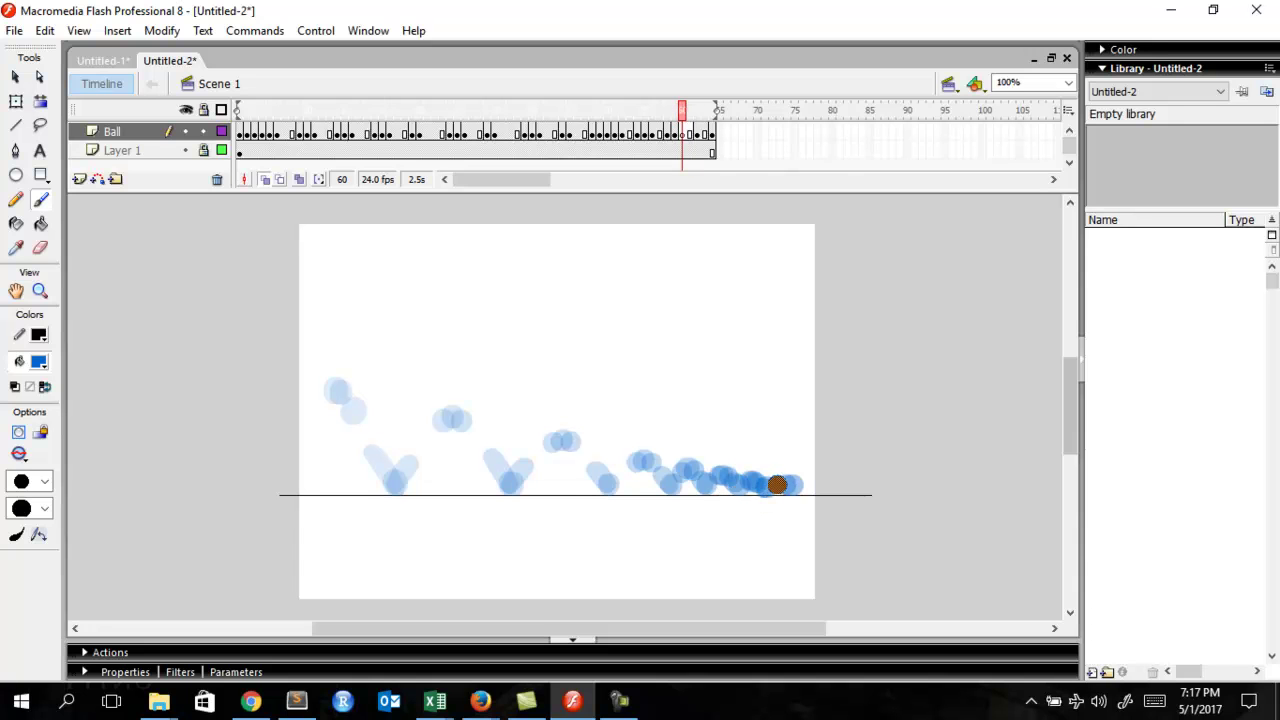
{"action": "key", "text": "comma"}
{"action": "key", "text": "period"}
{"action": "key", "text": "period"}
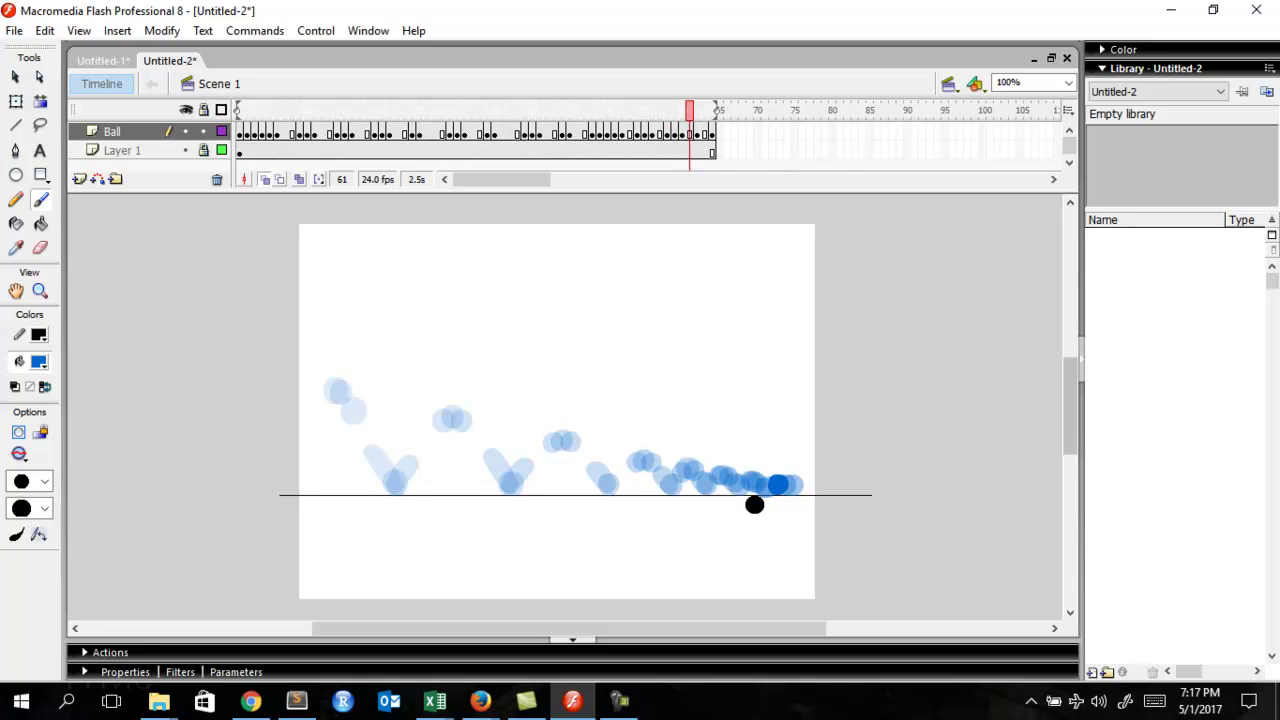
{"action": "key", "text": "F7"}
Go to the last frame, 64, test the movie to preview the bouncing ball, and close the preview
{"action": "key", "text": "period"}
{"action": "key", "text": "period"}
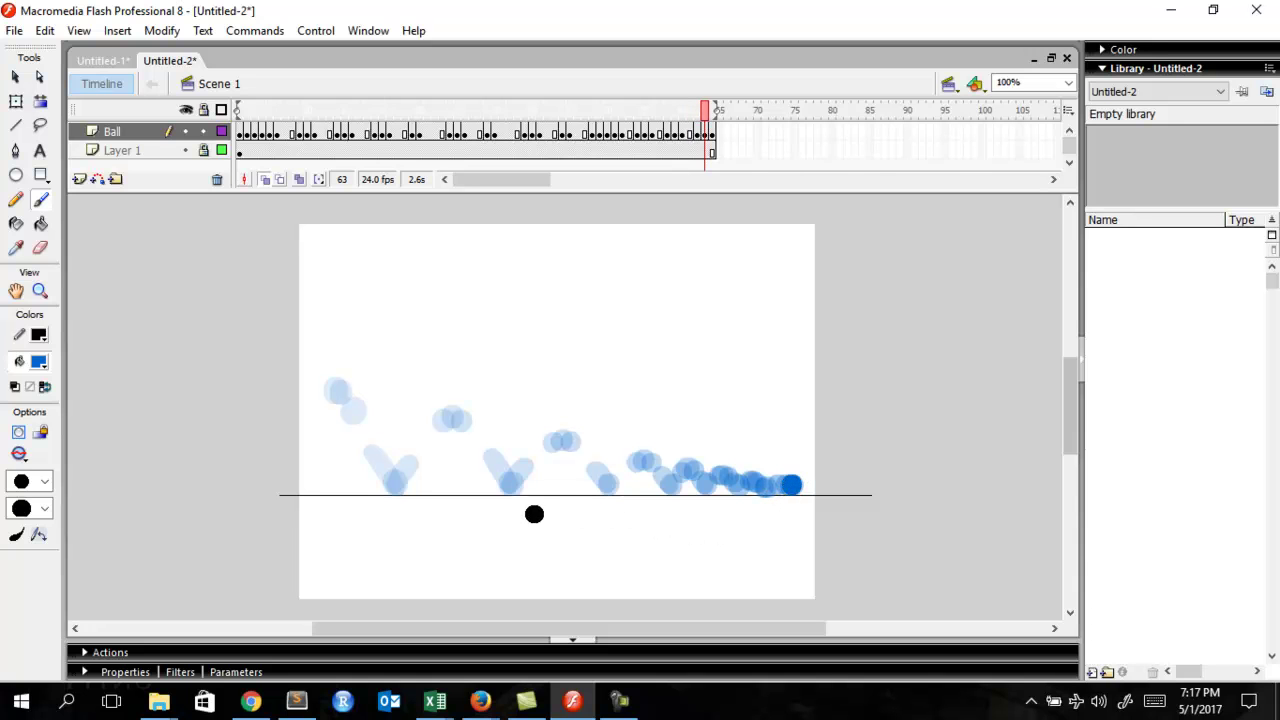
{"action": "key", "text": "period"}
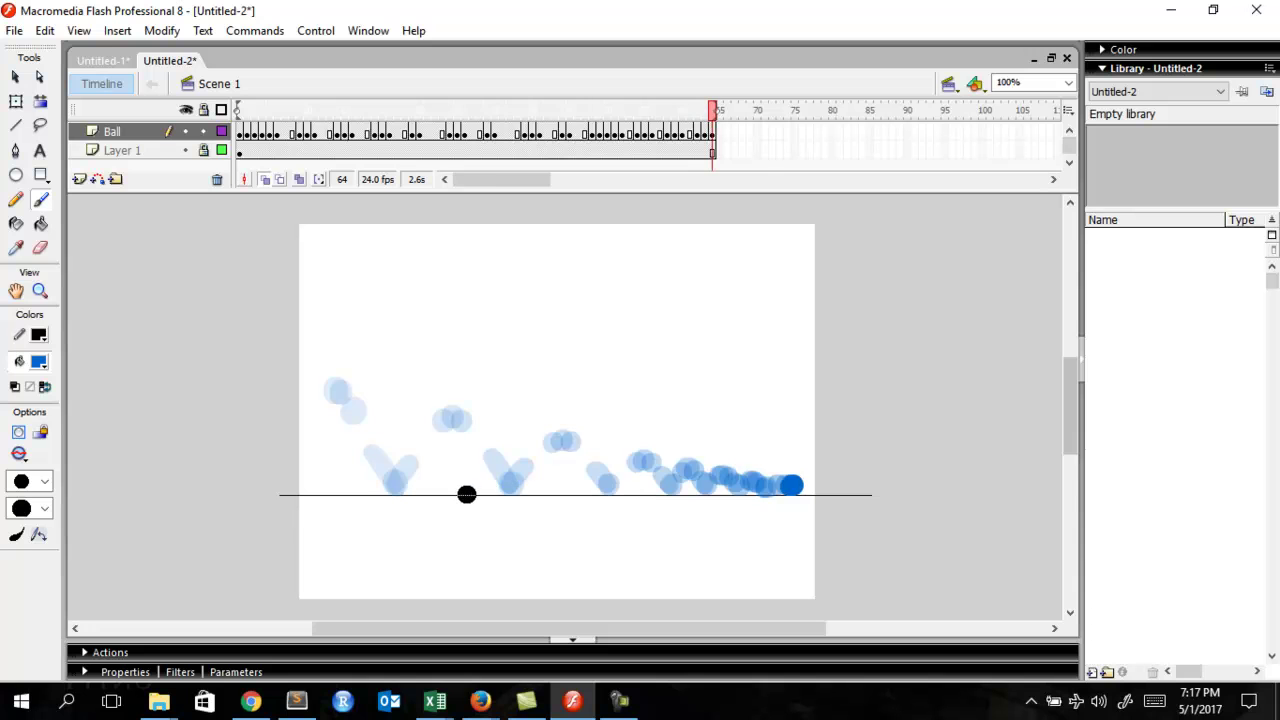
{"action": "key", "text": "ctrl+Return"}
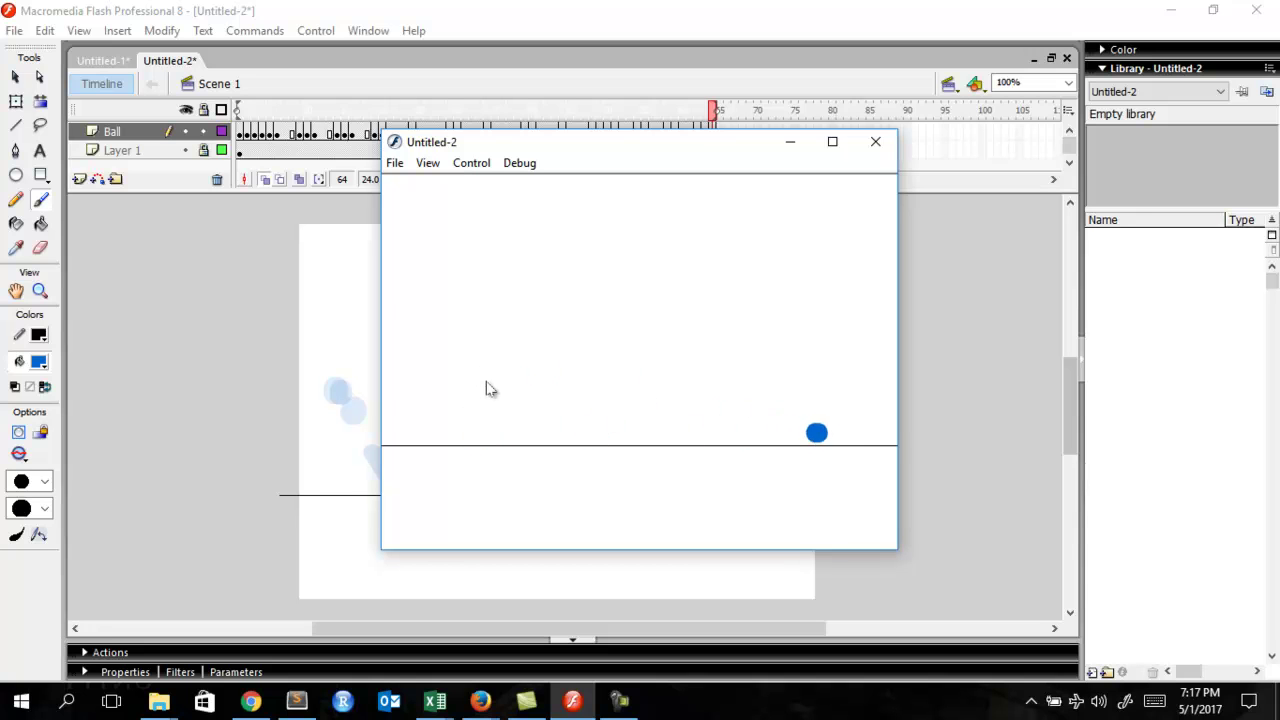
{"action": "left_click", "coordinate": [875, 146]}
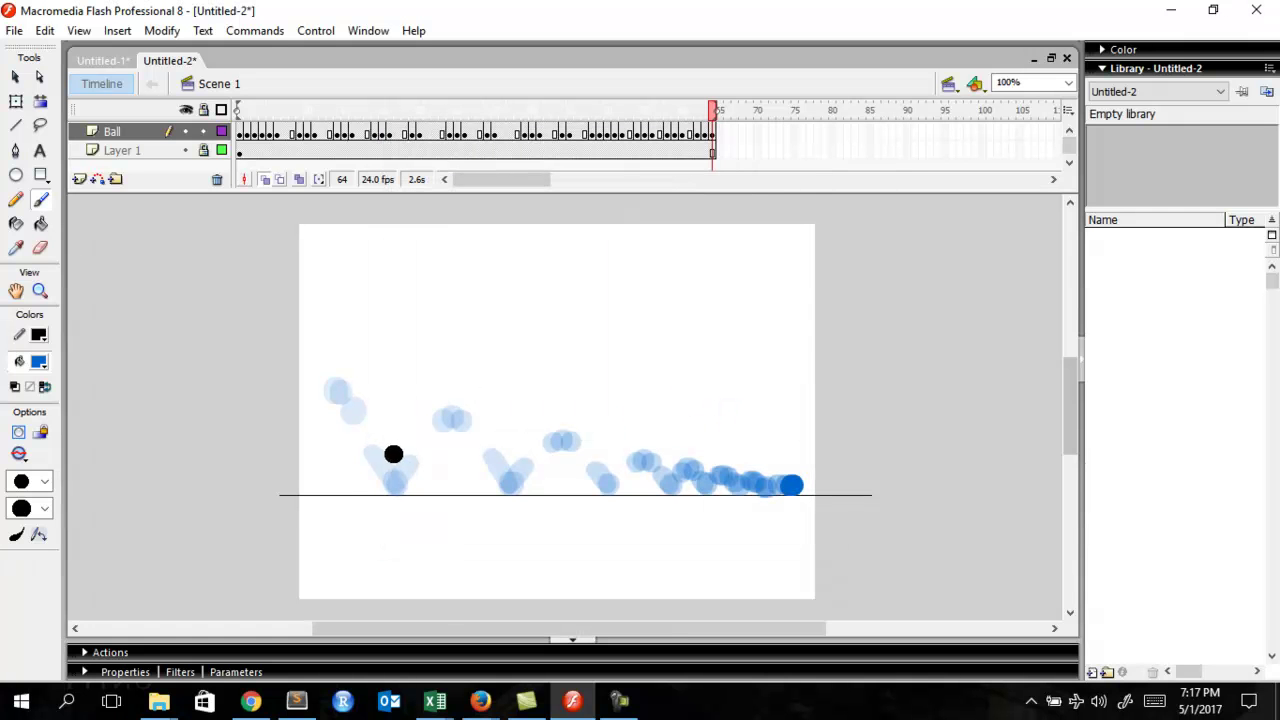
Step back through the whole animation to frame 1 and forward to frame 4, examining the ball's positions
{"action": "key", "text": "comma"}
{"action": "key", "text": "comma"}
{"action": "key", "text": "comma"}
{"action": "key", "text": "comma"}
{"action": "key", "text": "comma"}
{"action": "key", "text": "comma"}
{"action": "key", "text": "comma"}
{"action": "key", "text": "comma"}
{"action": "key", "text": "comma"}
{"action": "key", "text": "comma"}
{"action": "key", "text": "comma"}
{"action": "key", "text": "comma"}
{"action": "key", "text": "comma"}
{"action": "key", "text": "comma"}
{"action": "key", "text": "comma"}
{"action": "key", "text": "comma"}
{"action": "key", "text": "comma"}
{"action": "key", "text": "comma"}
{"action": "key", "text": "comma"}
{"action": "key", "text": "comma"}
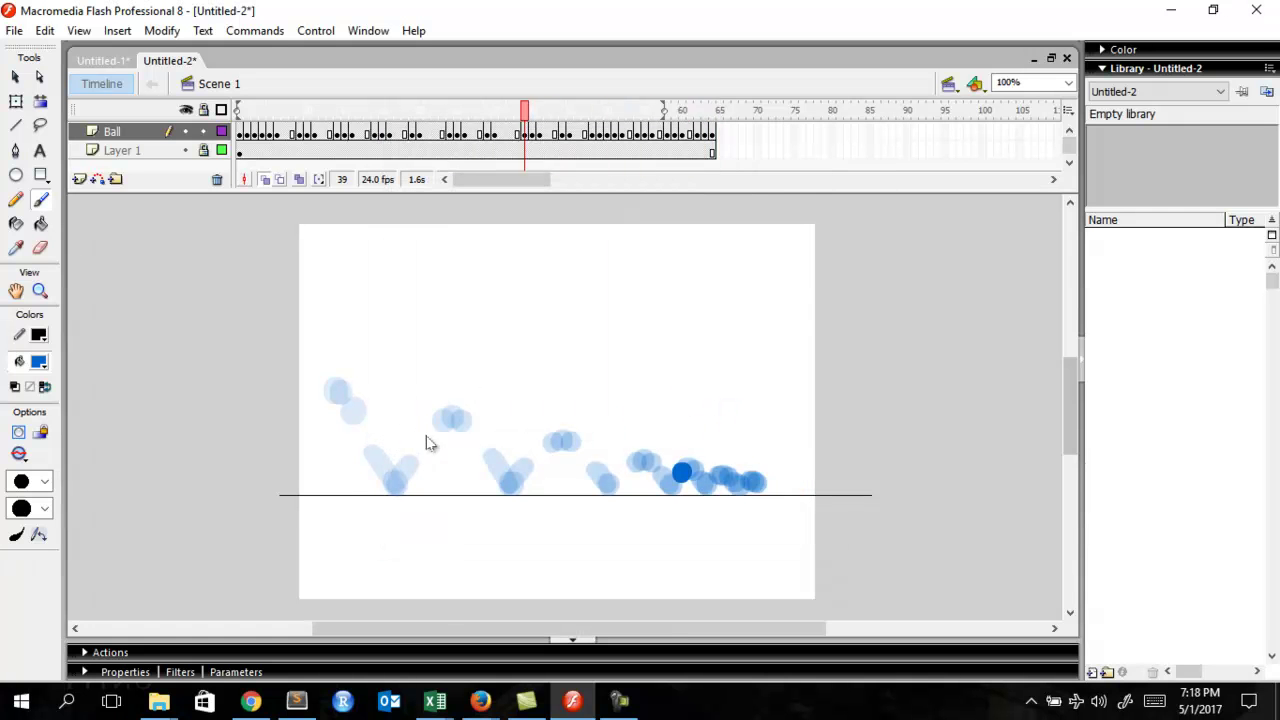
{"action": "key", "text": "comma"}
{"action": "key", "text": "comma"}
{"action": "key", "text": "comma"}
{"action": "key", "text": "comma"}
{"action": "key", "text": "comma"}
{"action": "key", "text": "comma"}
{"action": "key", "text": "comma"}
{"action": "key", "text": "comma"}
{"action": "key", "text": "comma"}
{"action": "key", "text": "comma"}
{"action": "key", "text": "comma"}
{"action": "key", "text": "comma"}
{"action": "key", "text": "comma"}
{"action": "key", "text": "comma"}
{"action": "key", "text": "comma"}
{"action": "key", "text": "comma"}
{"action": "key", "text": "comma"}
{"action": "key", "text": "comma"}
{"action": "key", "text": "comma"}
{"action": "key", "text": "comma"}
{"action": "key", "text": "period"}
{"action": "key", "text": "period"}
{"action": "key", "text": "period"}
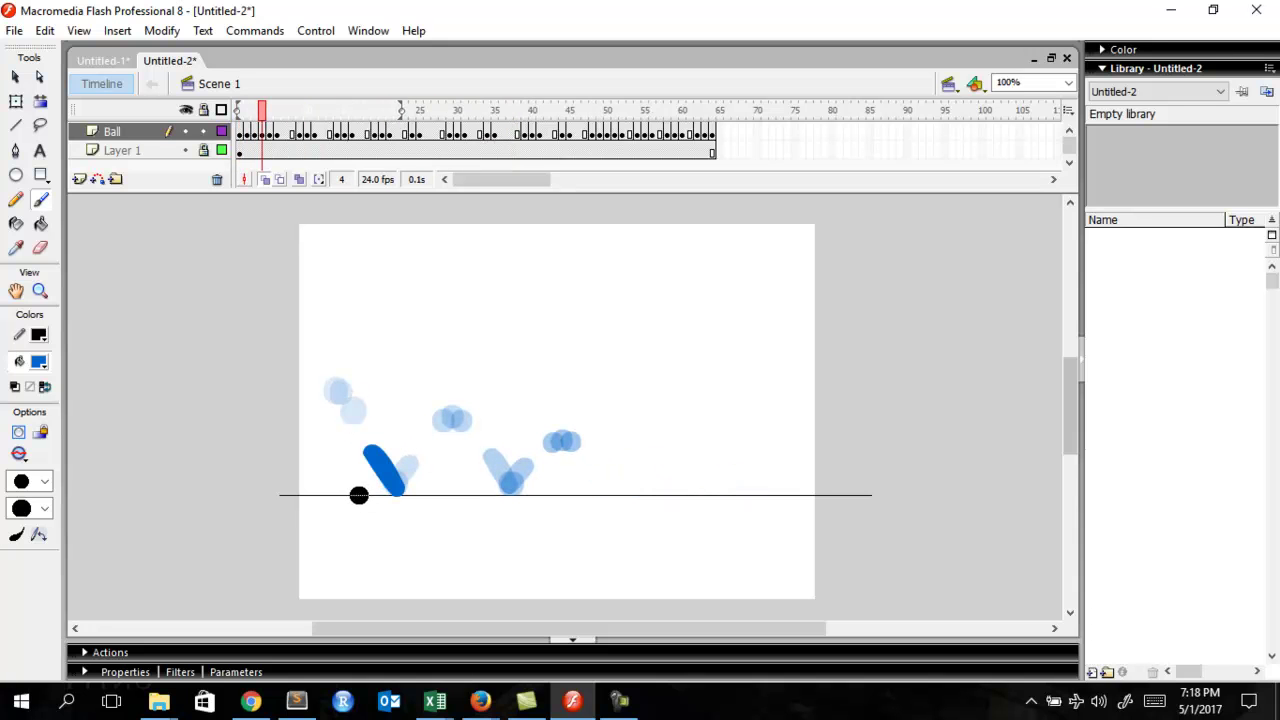
Return to frame 1 and play the bouncing ball animation on the stage
{"action": "key", "text": "comma"}
{"action": "key", "text": "comma"}
{"action": "key", "text": "comma"}
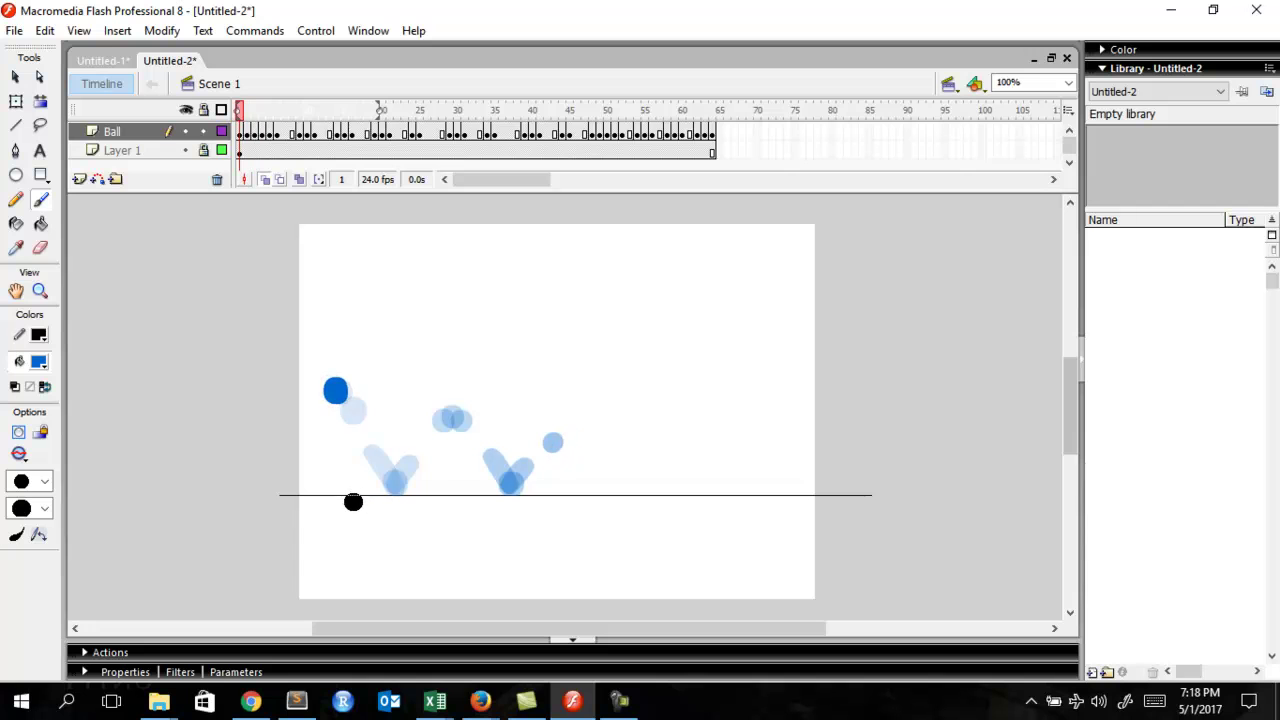
{"action": "key", "text": "Return"}
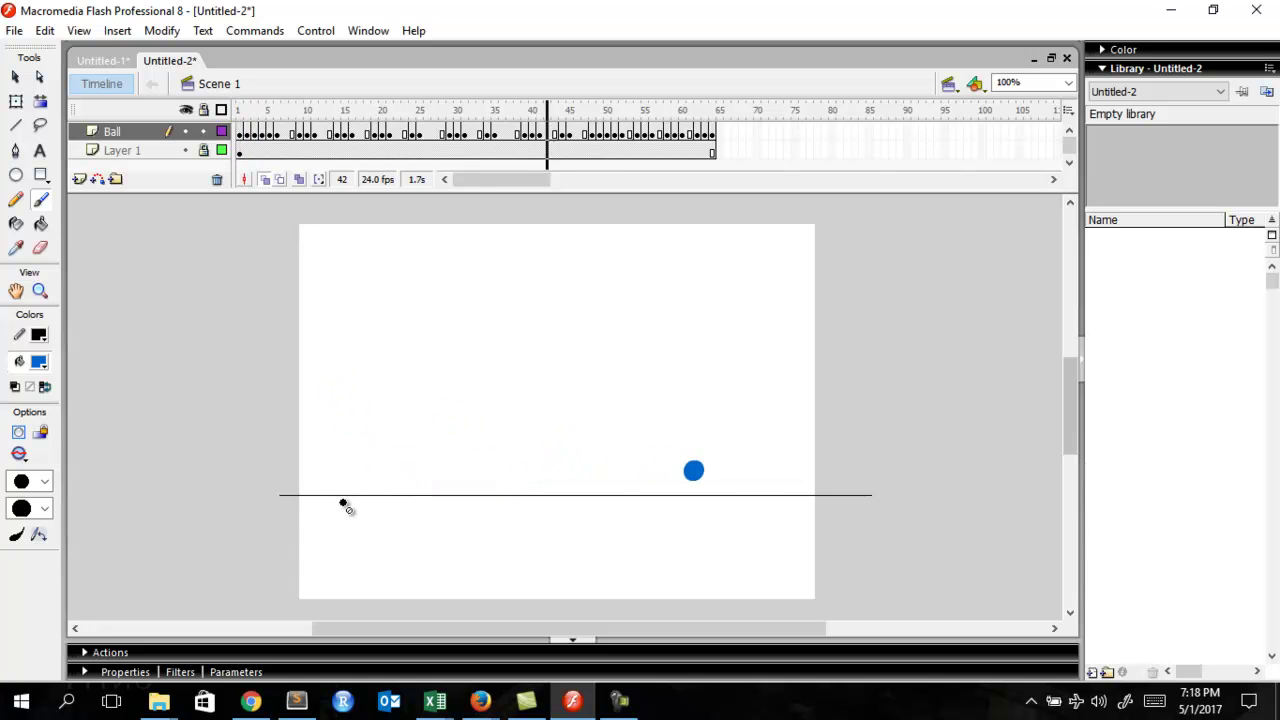
{"action": "key", "text": "Return"}
{"action": "key", "text": "Return"}
Step through the opening frames up to frame 4 to examine the ease-out and the stretched ball of the first fall
{"action": "key", "text": "comma"}
{"action": "key", "text": "comma"}
{"action": "key", "text": "comma"}
{"action": "key", "text": "comma"}
{"action": "key", "text": "comma"}
{"action": "key", "text": "comma"}
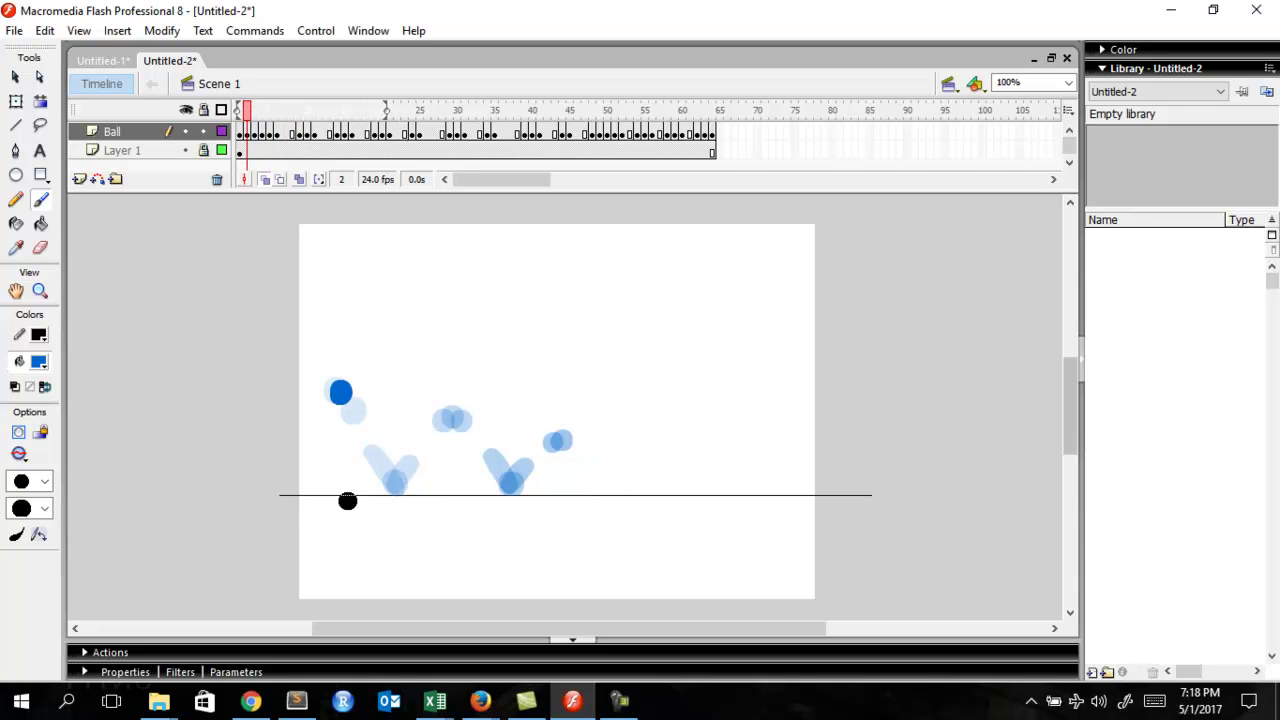
{"action": "key", "text": "period"}
{"action": "key", "text": "period"}
{"action": "key", "text": "period"}
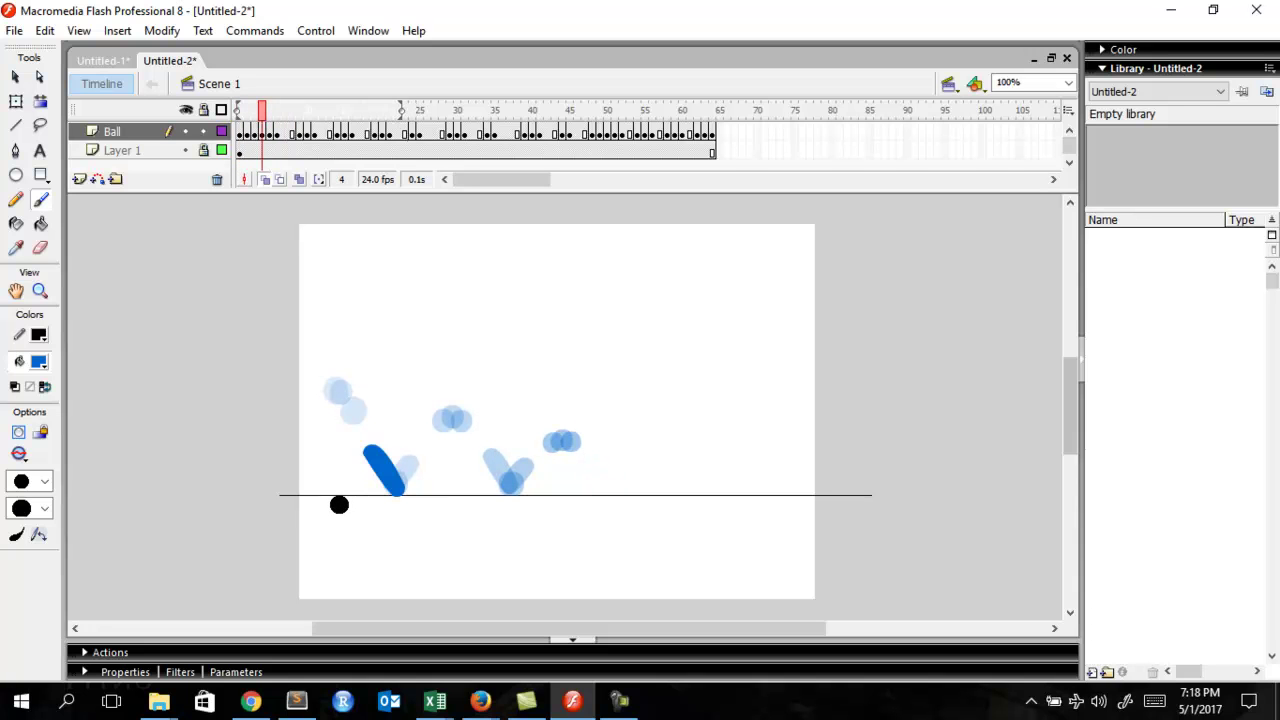
Insert an extra blank keyframe at frame 4 and paint a slightly stretched blue ball in the gap of the first fall
{"action": "key", "text": "comma"}
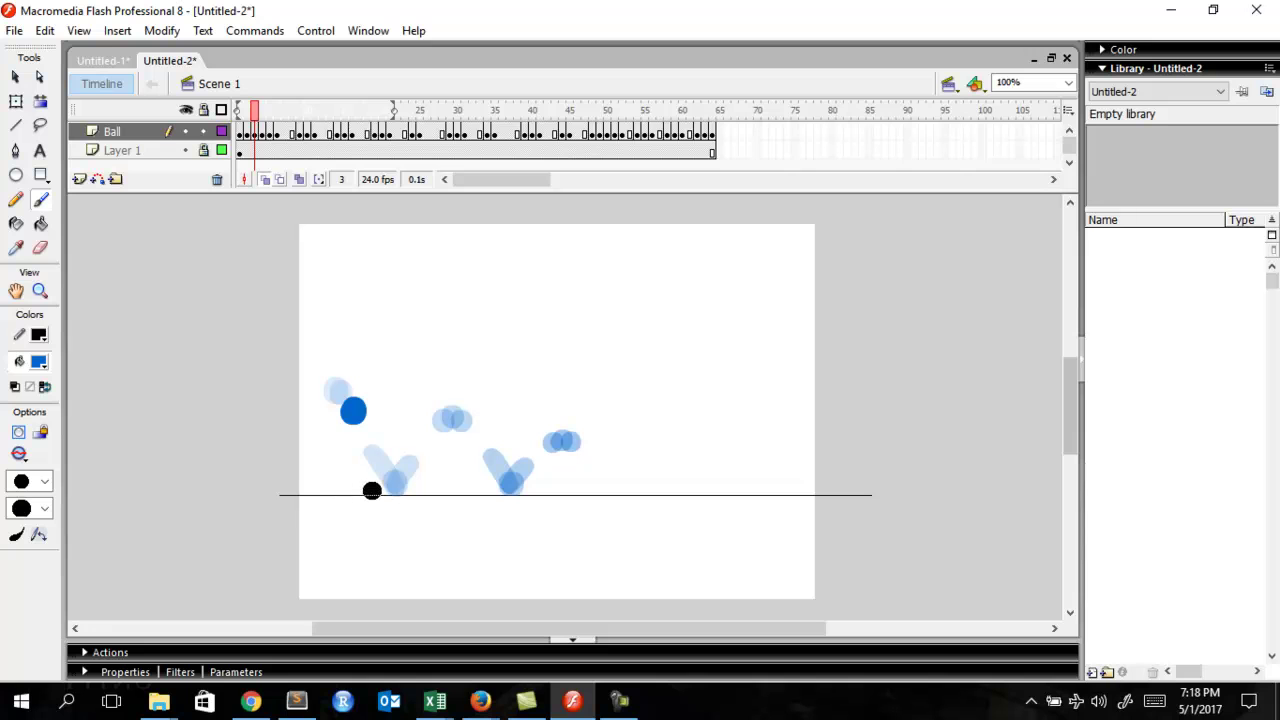
{"action": "key", "text": "F5"}
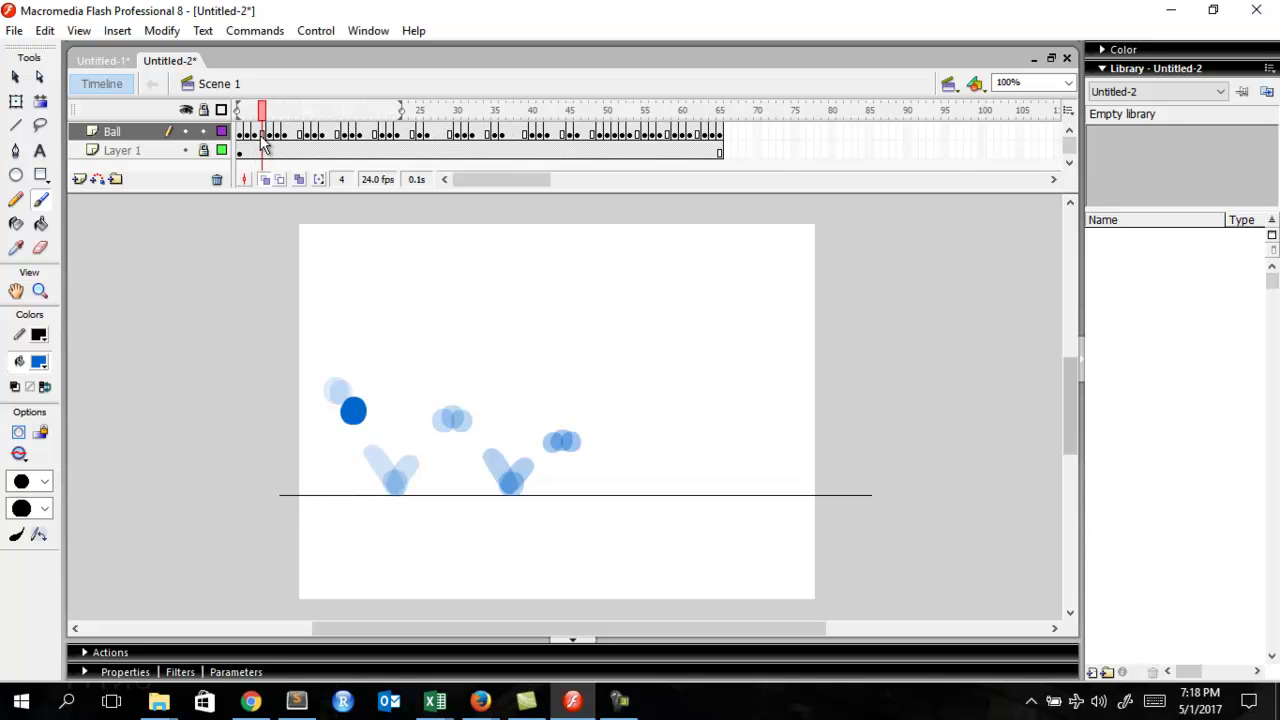
{"action": "key", "text": "F7"}
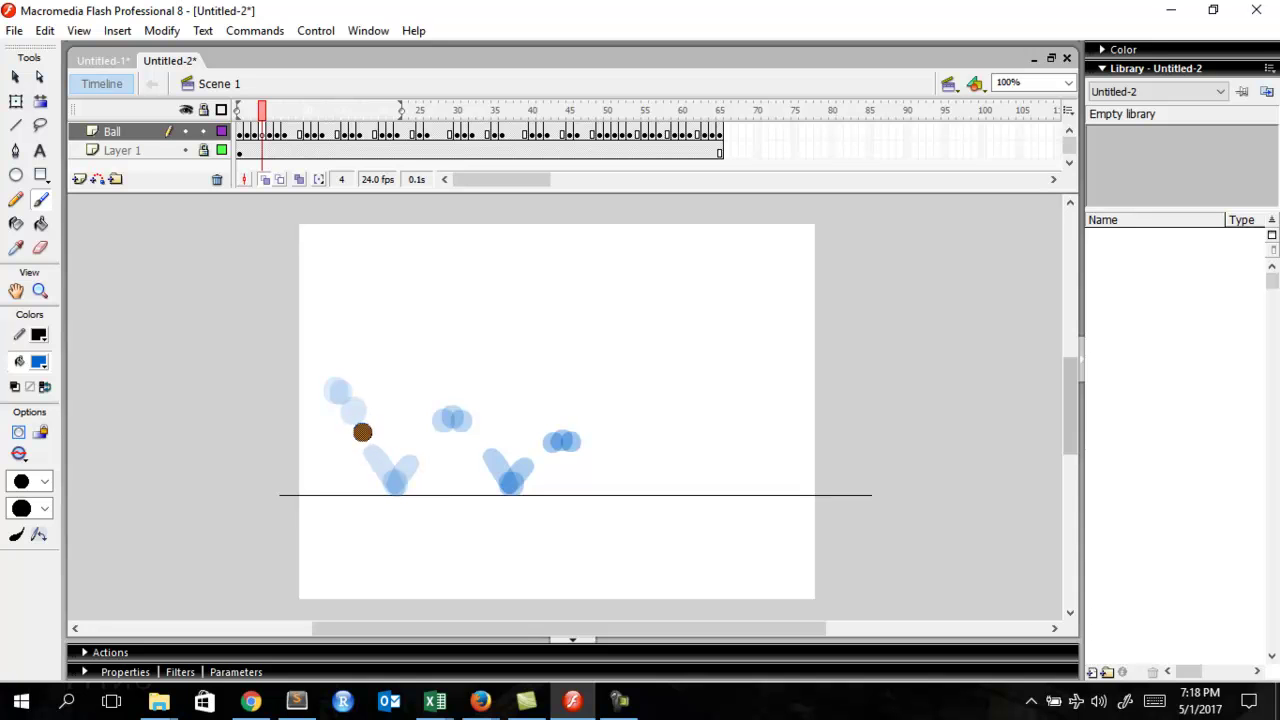
{"action": "key", "text": "ctrl+z"}
{"action": "left_click", "coordinate": [353, 411]}
{"action": "left_click", "coordinate": [393, 473]}
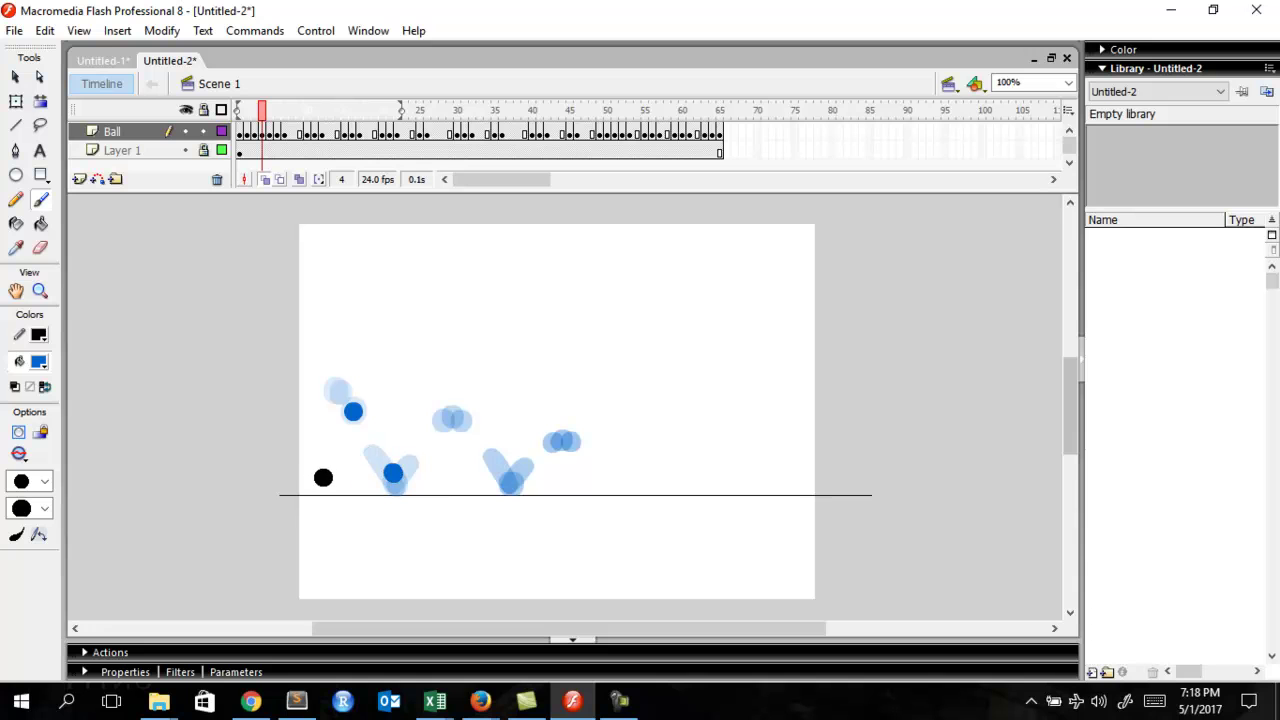
{"action": "key", "text": "ctrl+z"}
{"action": "key", "text": "ctrl+z"}
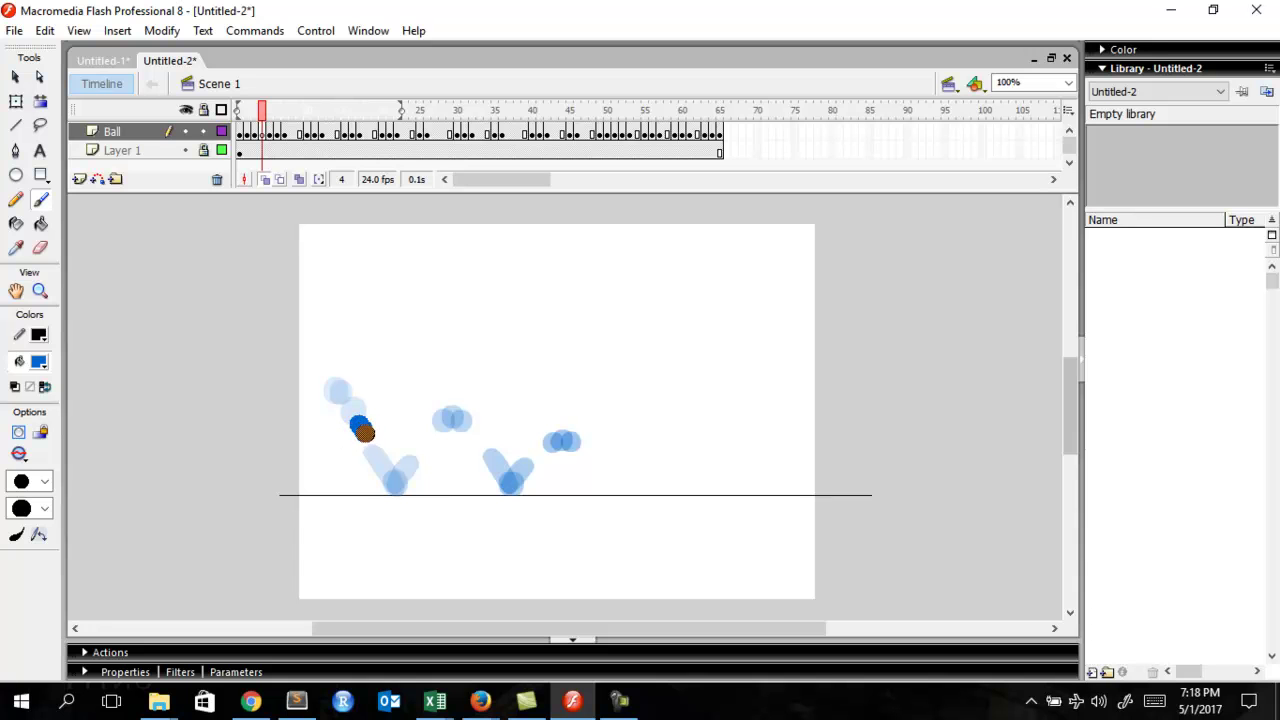
Step back and forth around frame 4 and on to frame 14, examining the ball's spacing through the first bounce
{"action": "key", "text": "period"}
{"action": "key", "text": "period"}
{"action": "key", "text": "comma"}
{"action": "key", "text": "comma"}
{"action": "key", "text": "comma"}
{"action": "key", "text": "comma"}
{"action": "key", "text": "period"}
{"action": "key", "text": "period"}
{"action": "key", "text": "period"}
{"action": "key", "text": "comma"}
{"action": "key", "text": "comma"}
{"action": "key", "text": "comma"}
{"action": "key", "text": "period"}
{"action": "key", "text": "period"}
{"action": "key", "text": "period"}
{"action": "key", "text": "period"}
{"action": "key", "text": "period"}
{"action": "key", "text": "period"}
{"action": "key", "text": "period"}
{"action": "key", "text": "period"}
{"action": "key", "text": "period"}
{"action": "key", "text": "period"}
{"action": "key", "text": "period"}
{"action": "key", "text": "period"}
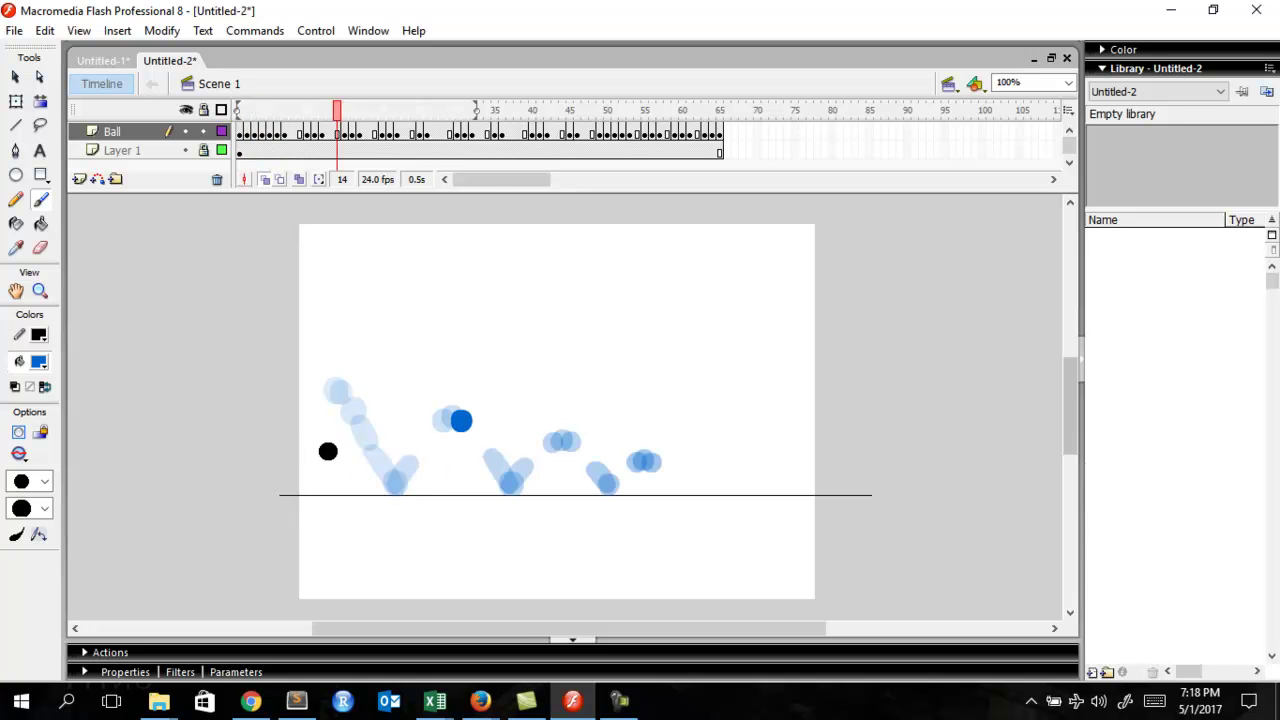
Add blank keyframes at frames 8 and 9 and paint a stretched ball and a round ball along the first rise
{"action": "key", "text": "comma"}
{"action": "key", "text": "comma"}
{"action": "key", "text": "comma"}
{"action": "key", "text": "comma"}
{"action": "key", "text": "comma"}
{"action": "key", "text": "comma"}
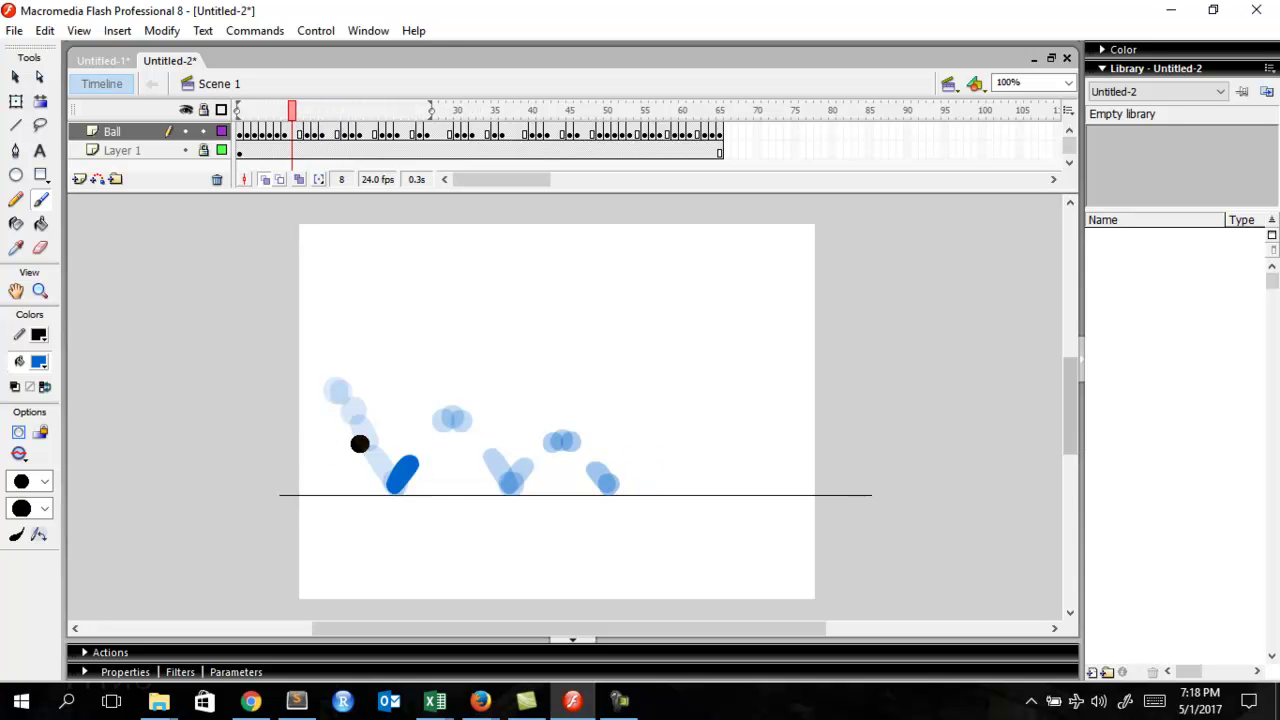
{"action": "key", "text": "F7"}
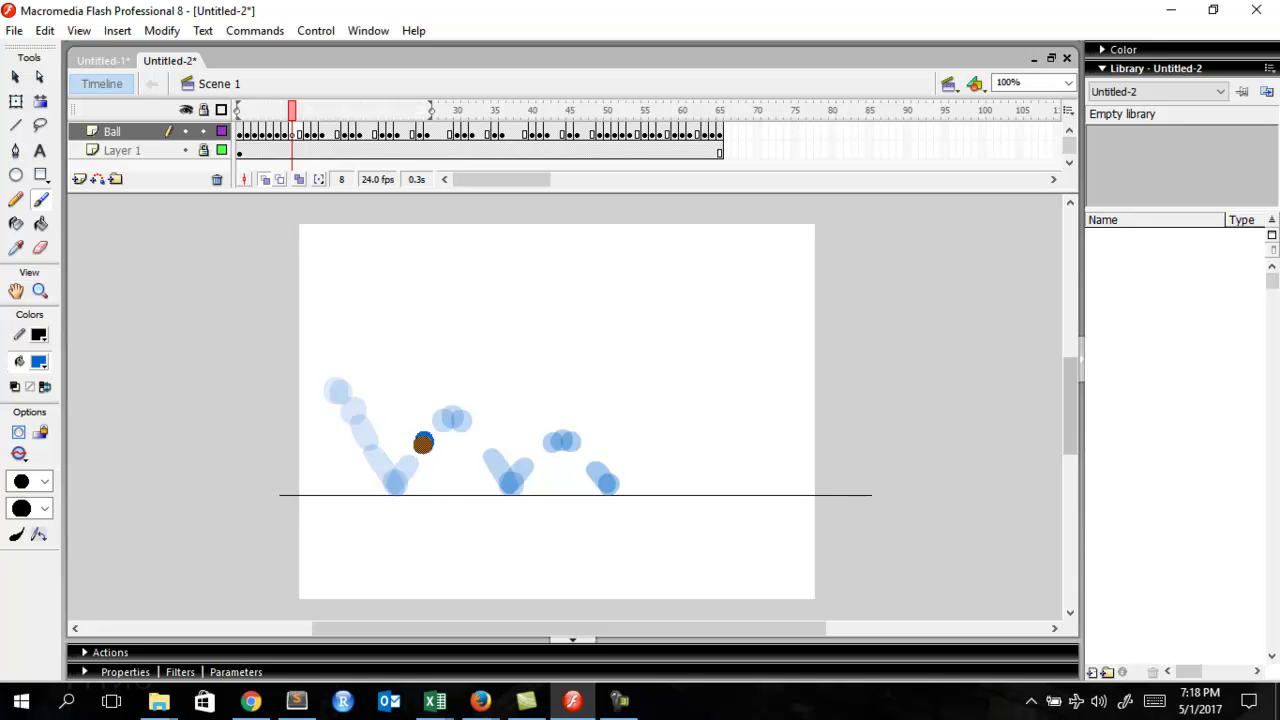
{"action": "left_click_drag", "start_coordinate": [423, 443], "coordinate": [420, 447]}
{"action": "key", "text": "ctrl+z"}
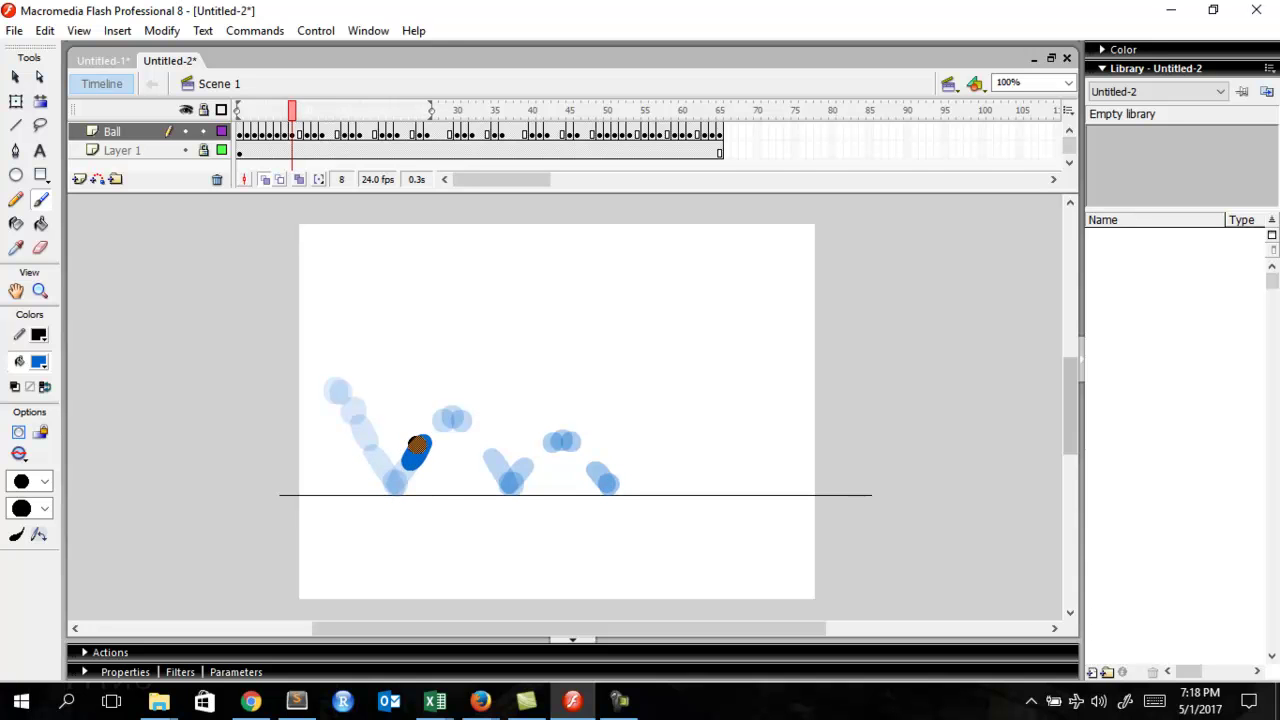
{"action": "key", "text": "."}
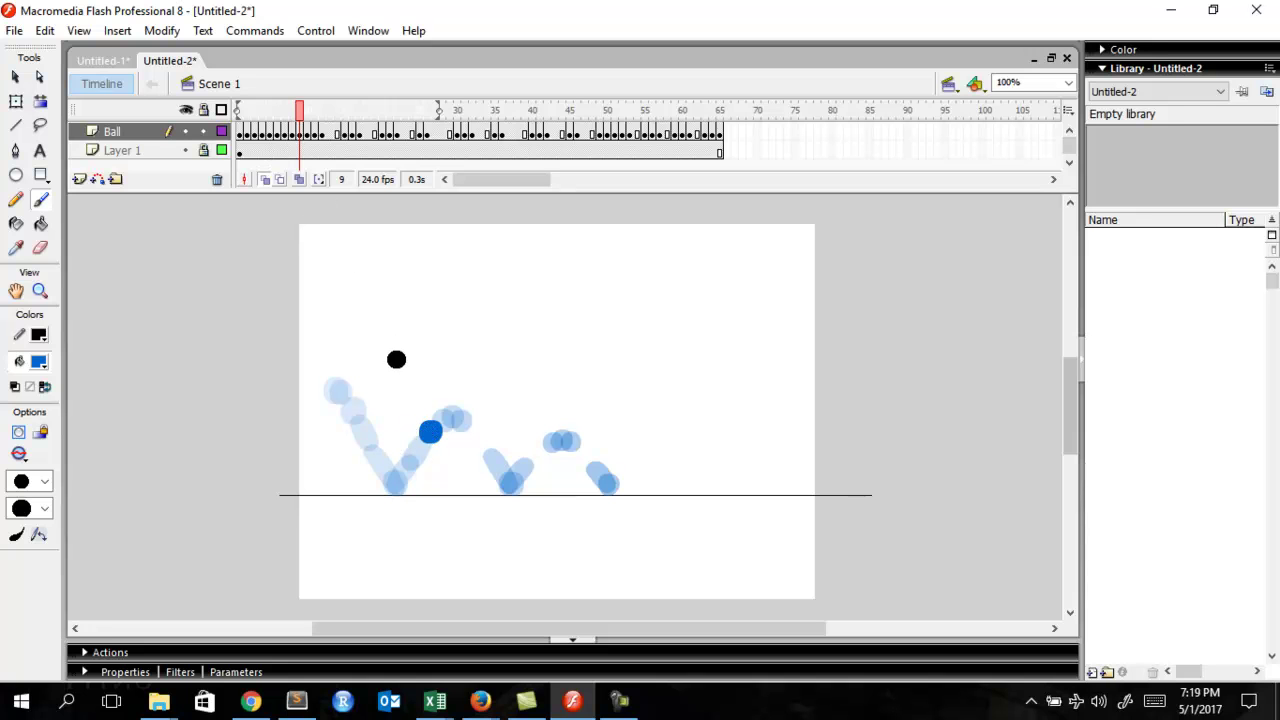
Insert a blank keyframe at frame 13 and paint a slightly stretched ball just after the first bounce's peak
{"action": "key", "text": "comma"}
{"action": "key", "text": "comma"}
{"action": "key", "text": "period"}
{"action": "key", "text": "period"}
{"action": "key", "text": "period"}
{"action": "key", "text": "period"}
{"action": "key", "text": "period"}
{"action": "key", "text": "period"}
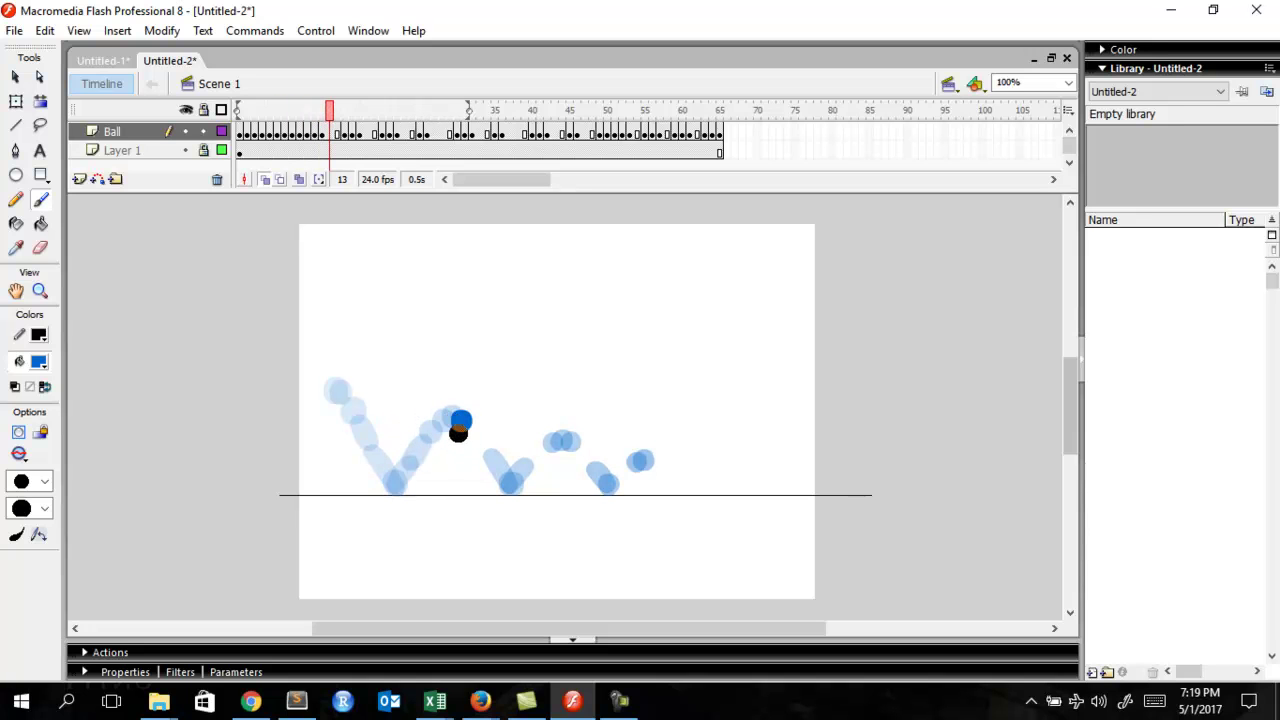
{"action": "key", "text": "F7"}
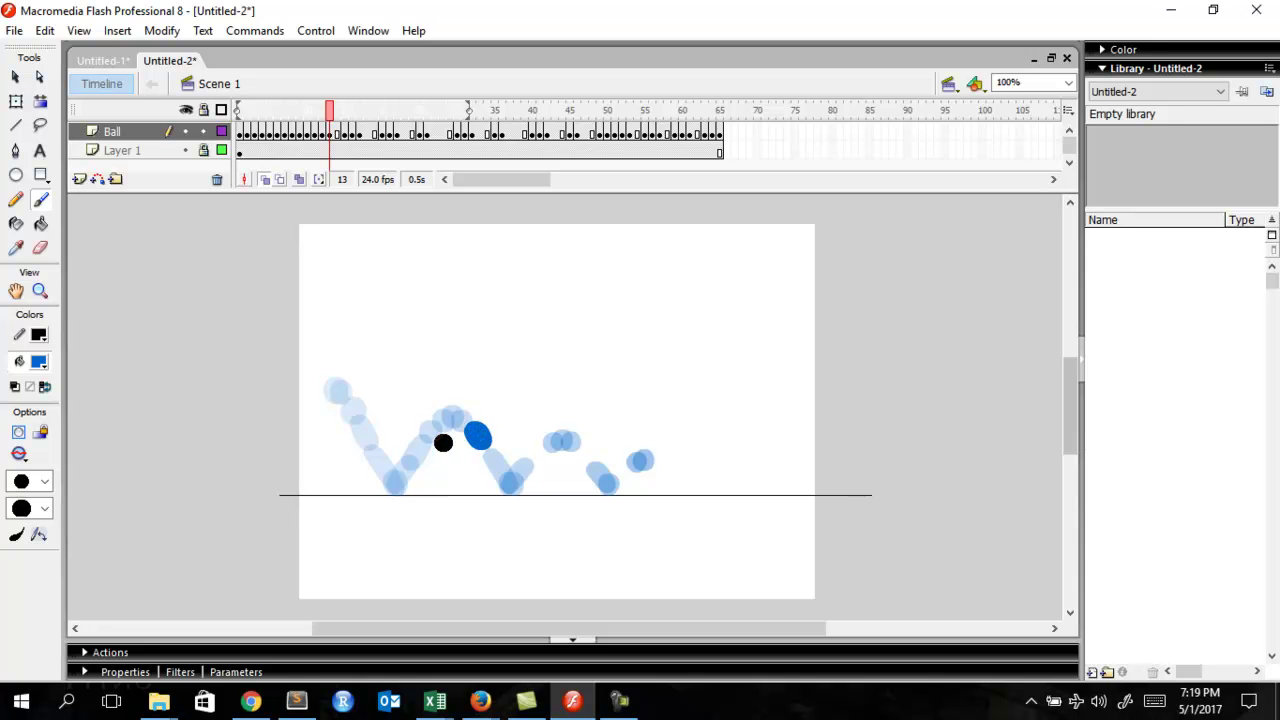
{"action": "key", "text": "period"}
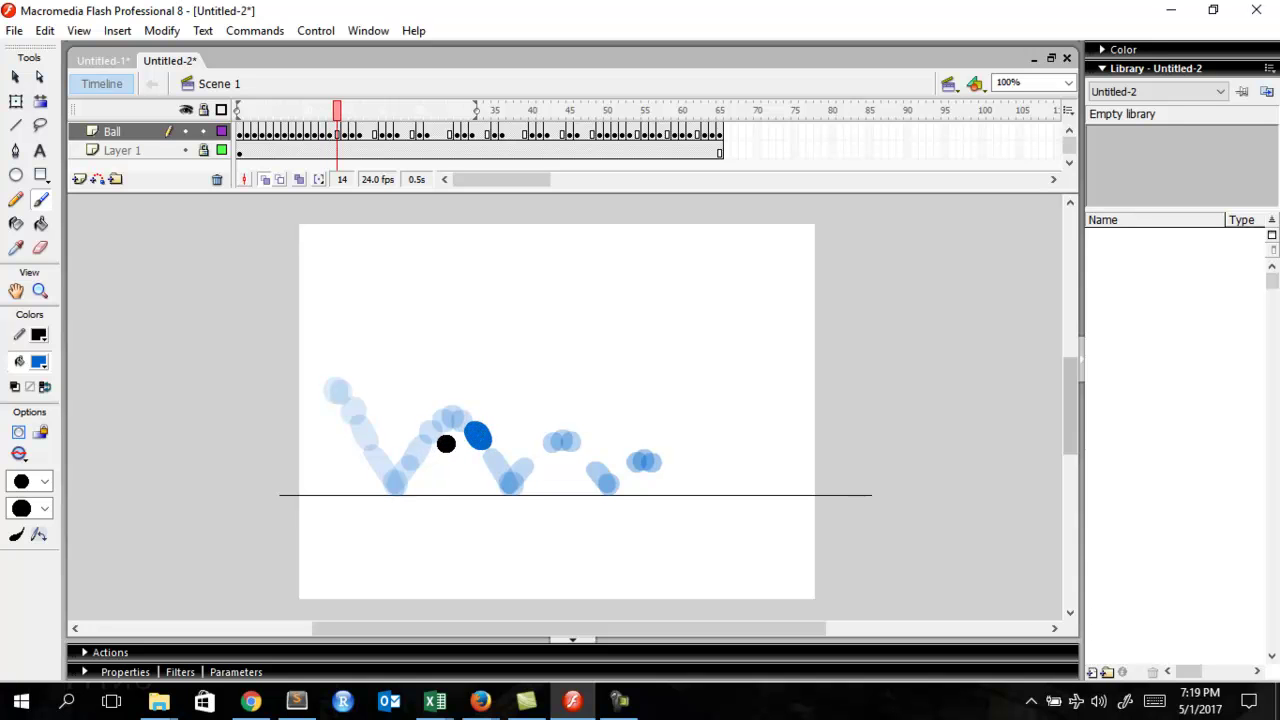
Play the animation on the stage from frame 14, stop it, and return to frame 14
{"action": "key", "text": "Return"}
{"action": "key", "text": "Return"}
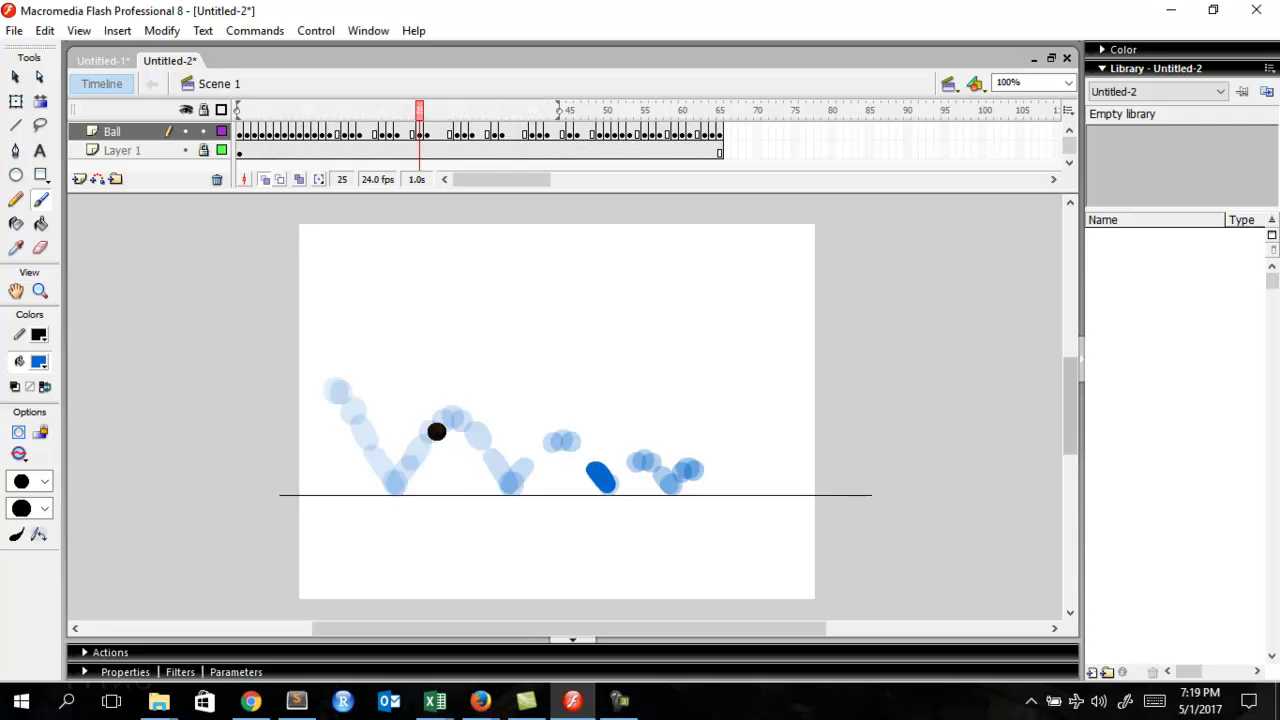
{"action": "left_click", "coordinate": [337, 132]}
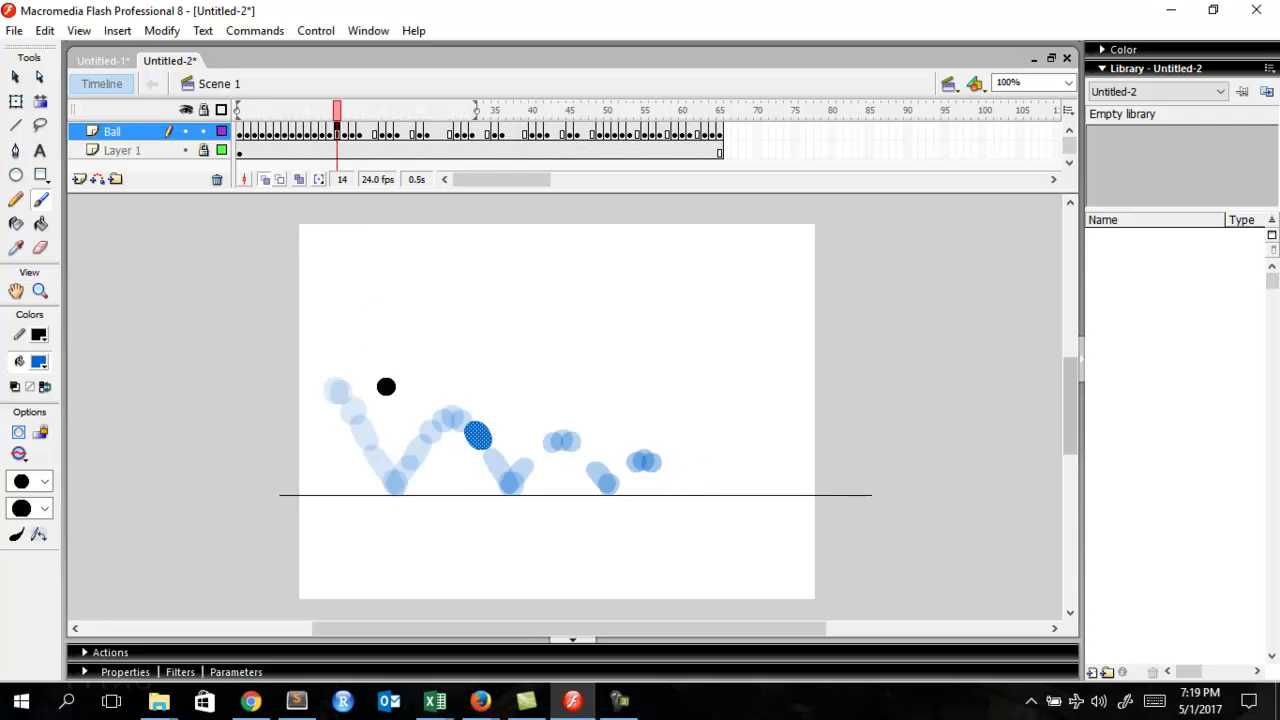
Insert a blank keyframe at frame 19 and paint a round ball in the gap of the second rise
{"action": "key", "text": "period"}
{"action": "key", "text": "period"}
{"action": "key", "text": "period"}
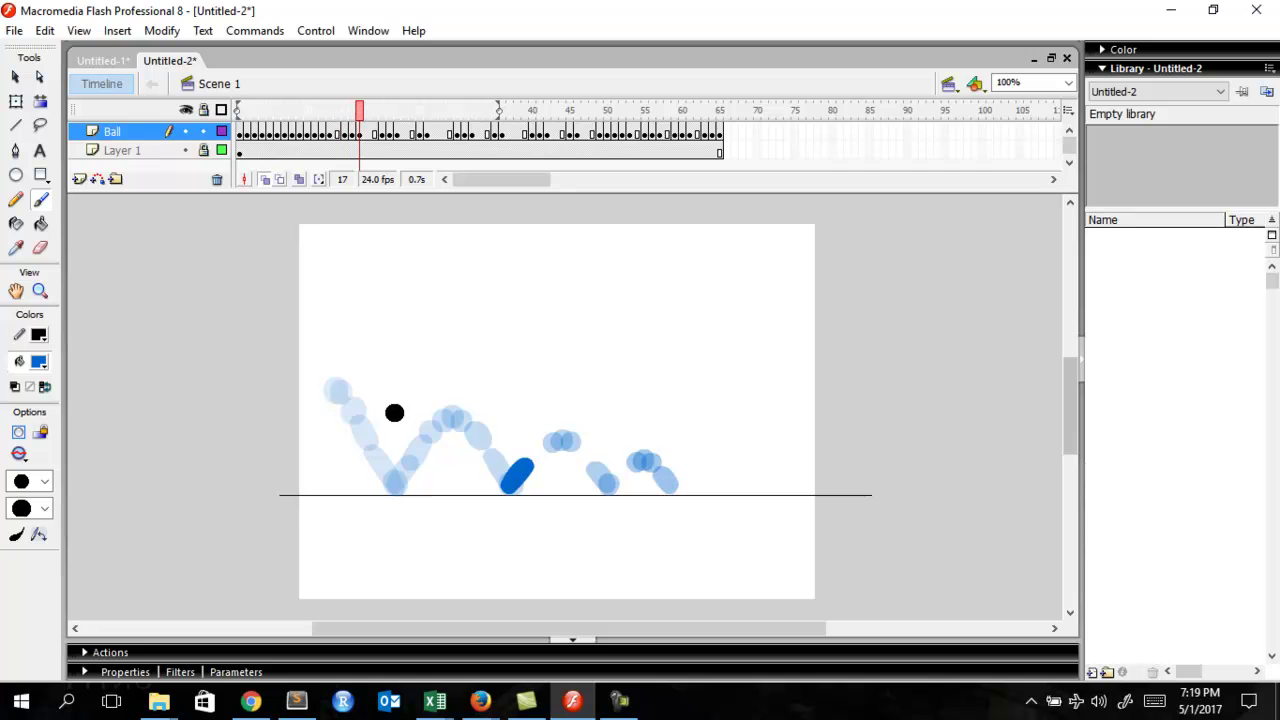
{"action": "key", "text": "comma"}
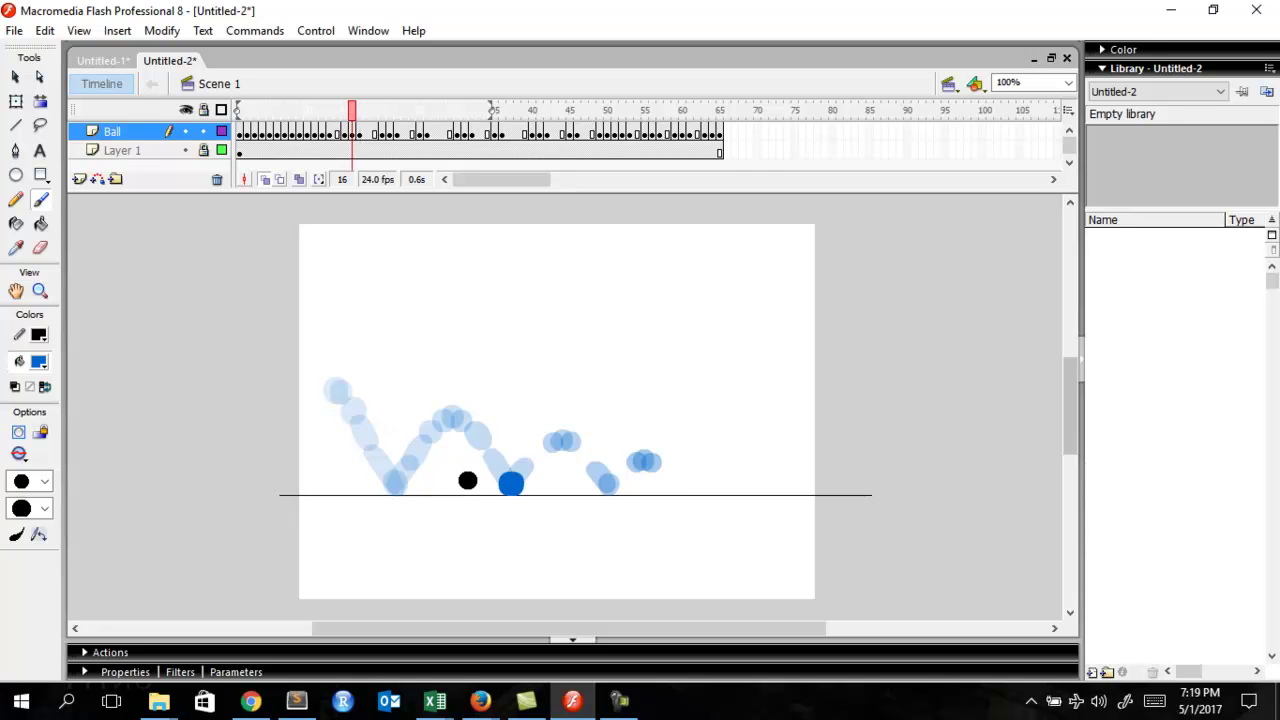
{"action": "key", "text": "period"}
{"action": "key", "text": "period"}
{"action": "key", "text": "period"}
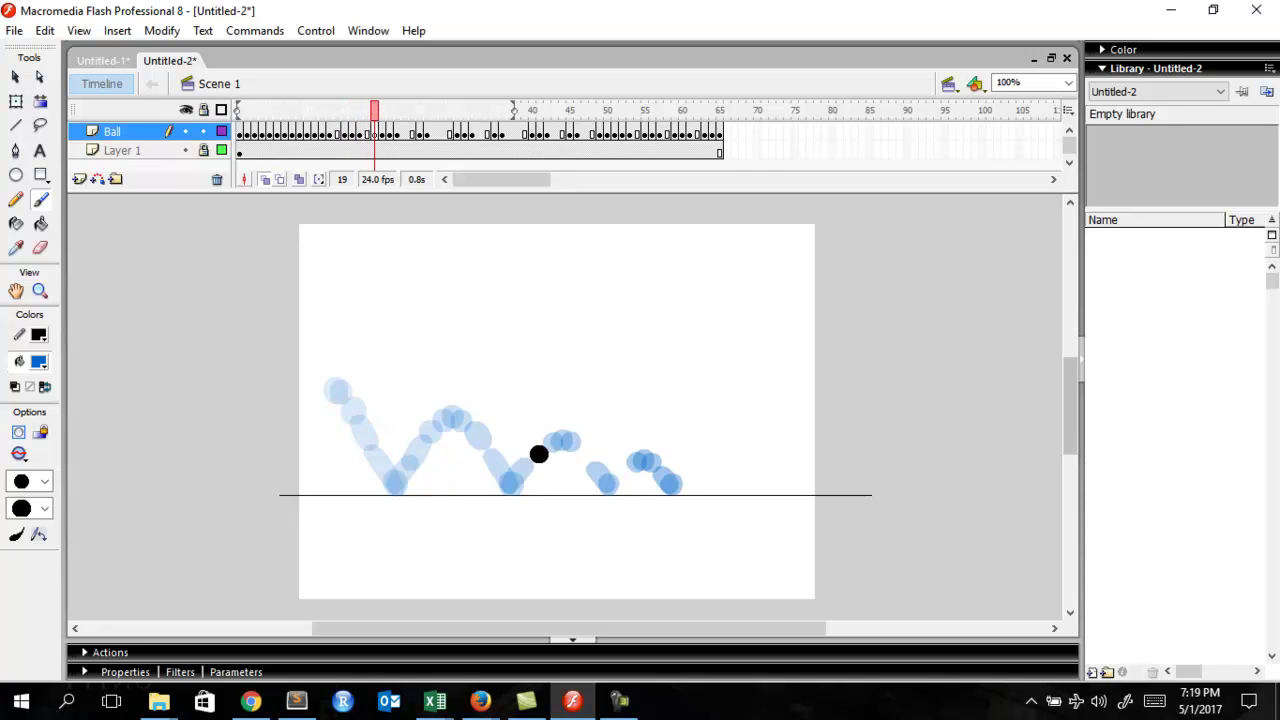
Insert a blank keyframe at frame 23 and paint a slightly stretched ball at the start of the third fall
{"action": "key", "text": "period"}
{"action": "key", "text": "period"}
{"action": "key", "text": "period"}
{"action": "key", "text": "period"}
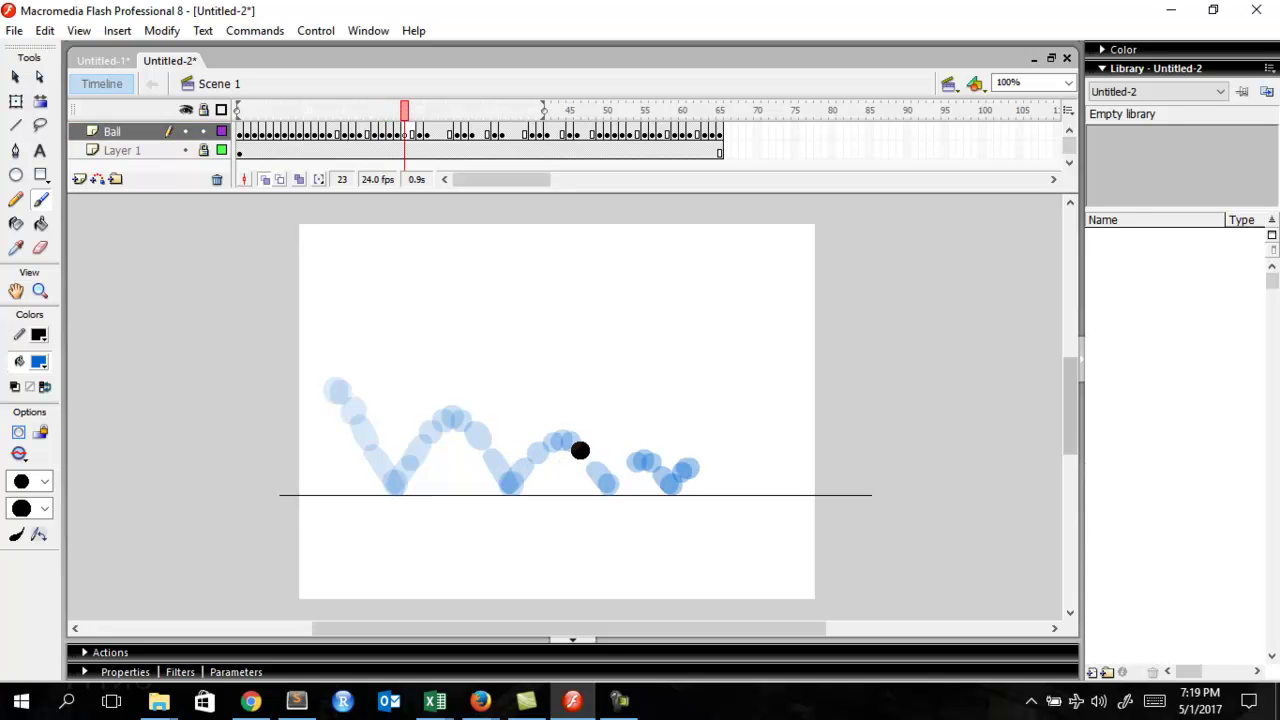
{"action": "left_click", "coordinate": [583, 451]}
{"action": "key", "text": "ctrl+z"}
{"action": "left_click", "coordinate": [580, 448]}
Insert a blank keyframe at frame 28 and paint a ball in the gap of the third rise
{"action": "key", "text": "period"}
{"action": "key", "text": "period"}
{"action": "key", "text": "comma"}
{"action": "key", "text": "period"}
{"action": "key", "text": "period"}
{"action": "key", "text": "period"}
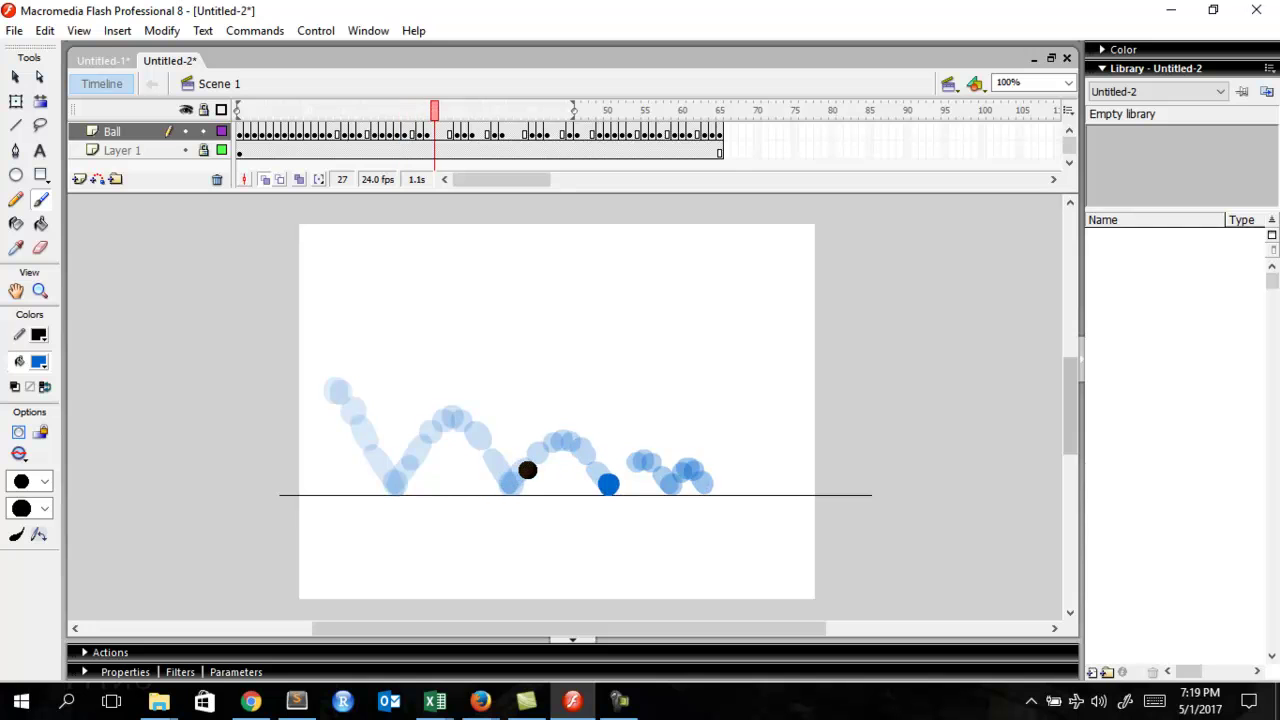
{"action": "key", "text": "period"}
{"action": "left_click", "coordinate": [626, 469]}
Check the following frames, undo the ball on frame 28, and repaint it to fit the third rise
{"action": "key", "text": "period"}
{"action": "key", "text": "period"}
{"action": "key", "text": "period"}
{"action": "key", "text": "period"}
{"action": "key", "text": "period"}
{"action": "key", "text": "comma"}
{"action": "key", "text": "comma"}
{"action": "key", "text": "comma"}
{"action": "key", "text": "comma"}
{"action": "key", "text": "comma"}
{"action": "key", "text": "ctrl+z"}
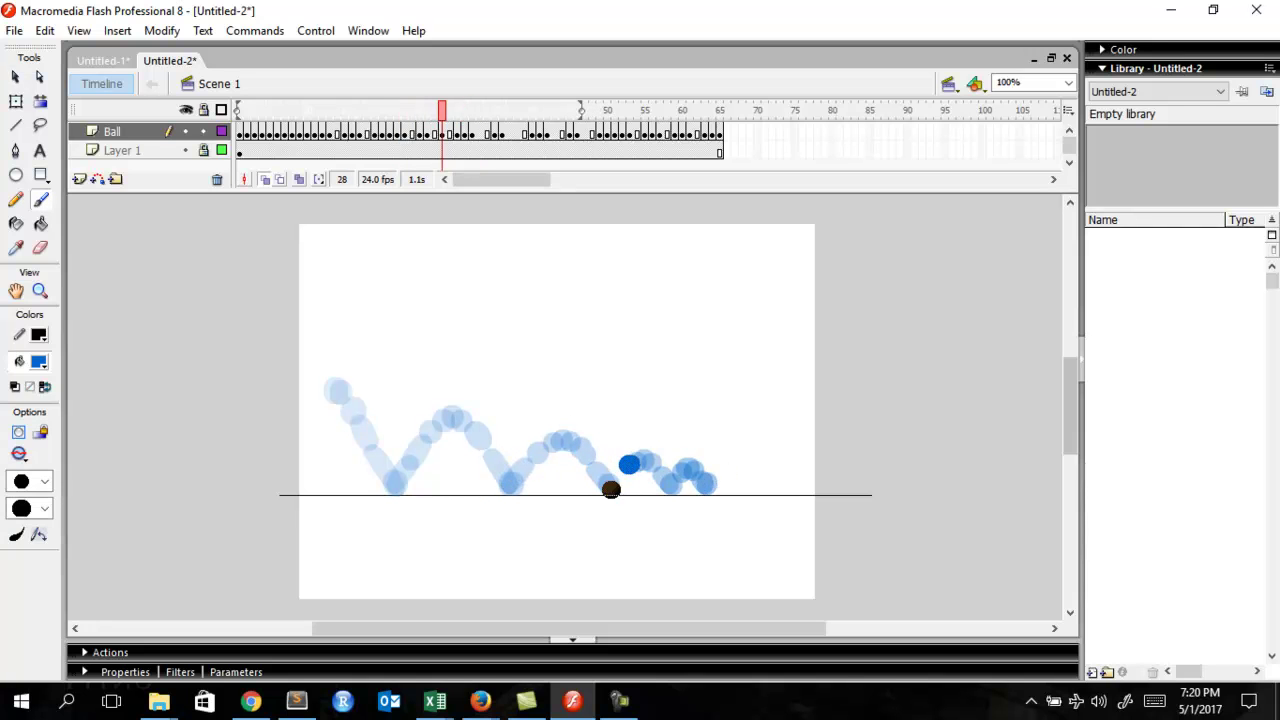
{"action": "key", "text": "ctrl+z"}
{"action": "left_click", "coordinate": [628, 468]}
Insert a blank keyframe directly after the third peak's easing poses and paint a ball at the start of the fourth fall
{"action": "key", "text": "period"}
{"action": "key", "text": "period"}
{"action": "key", "text": "period"}
{"action": "key", "text": "period"}
{"action": "key", "text": "period"}
{"action": "key", "text": "period"}
{"action": "key", "text": "comma"}
{"action": "key", "text": "F7"}
Shift the Ball layer's frames from just after the fourth ground contact to the end one frame earlier
{"action": "key", "text": "period"}
{"action": "key", "text": "period"}
{"action": "key", "text": "period"}
{"action": "key", "text": "period"}
{"action": "key", "text": "period"}
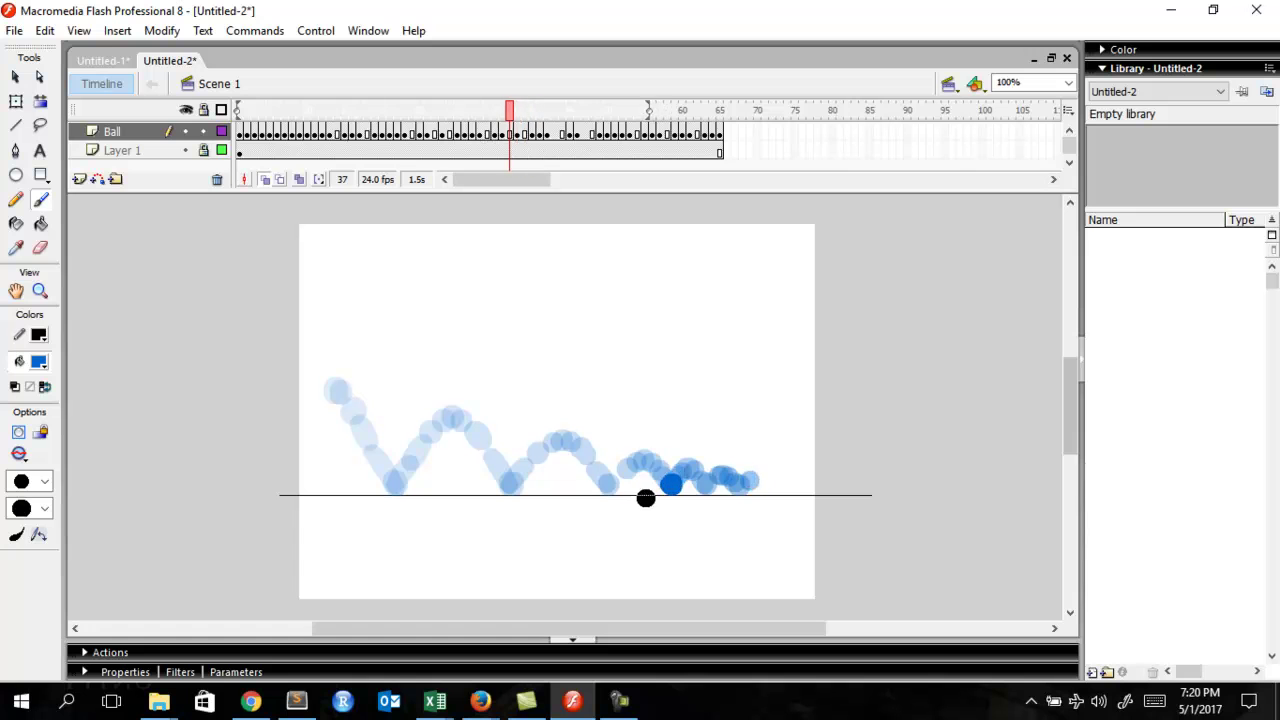
{"action": "left_click", "coordinate": [516, 136]}
{"action": "left_click", "coordinate": [718, 131], "text": "shift"}
{"action": "left_click_drag", "start_coordinate": [533, 136], "coordinate": [524, 136]}
{"action": "key", "text": "v"}
{"action": "left_click", "coordinate": [602, 445]}
Insert a blank keyframe directly after the fourth peak's easing poses and paint a ball at the start of the fifth fall
{"action": "key", "text": "period"}
{"action": "key", "text": "period"}
{"action": "key", "text": "period"}
{"action": "key", "text": "period"}
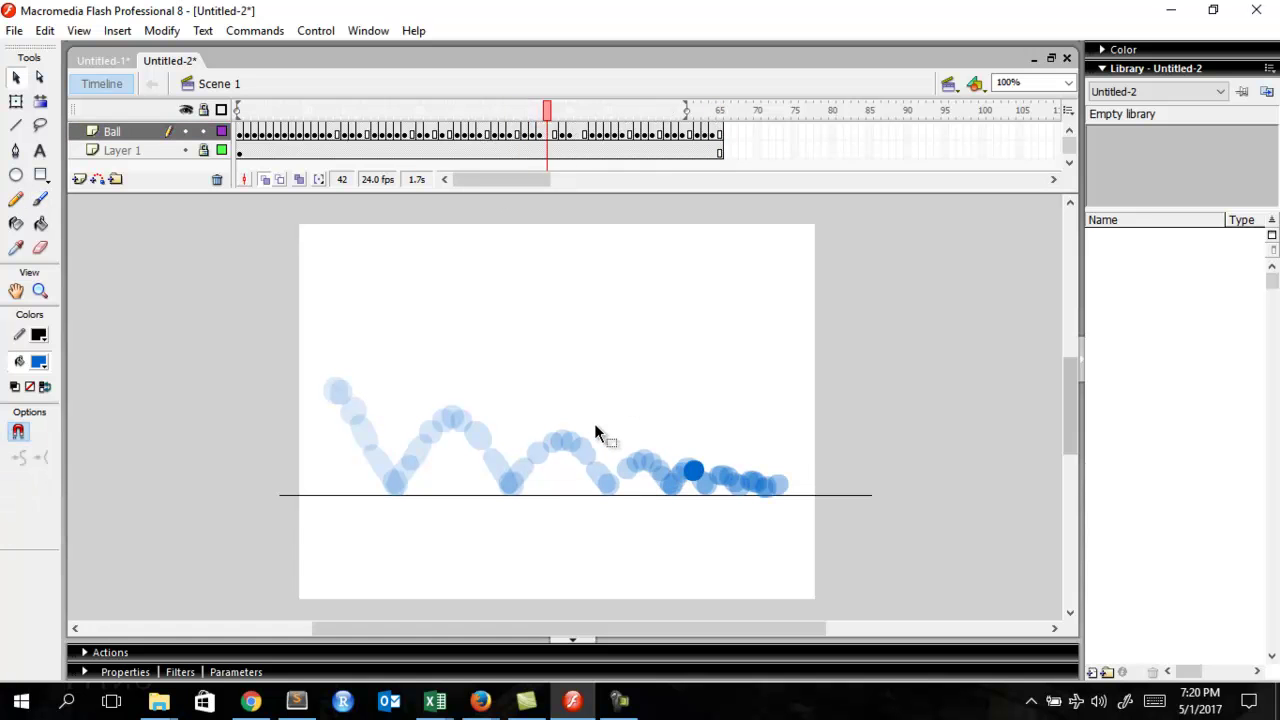
{"action": "key", "text": "comma"}
{"action": "key", "text": "F7"}
{"action": "key", "text": "b"}
Step forward to the last frame, 65, test the movie to preview the smoothed bounces, and close the preview
{"action": "key", "text": "period"}
{"action": "key", "text": "period"}
{"action": "key", "text": "period"}
{"action": "key", "text": "period"}
{"action": "key", "text": "period"}
{"action": "key", "text": "period"}
{"action": "key", "text": "period"}
{"action": "key", "text": "period"}
{"action": "key", "text": "period"}
{"action": "key", "text": "period"}
{"action": "key", "text": "period"}
{"action": "key", "text": "period"}
{"action": "key", "text": "period"}
{"action": "key", "text": "period"}
{"action": "key", "text": "period"}
{"action": "key", "text": "period"}
{"action": "key", "text": "period"}
{"action": "key", "text": "period"}
{"action": "key", "text": "period"}
{"action": "key", "text": "period"}
{"action": "key", "text": "period"}
{"action": "key", "text": "period"}
{"action": "key", "text": "period"}
{"action": "key", "text": "ctrl+Return"}
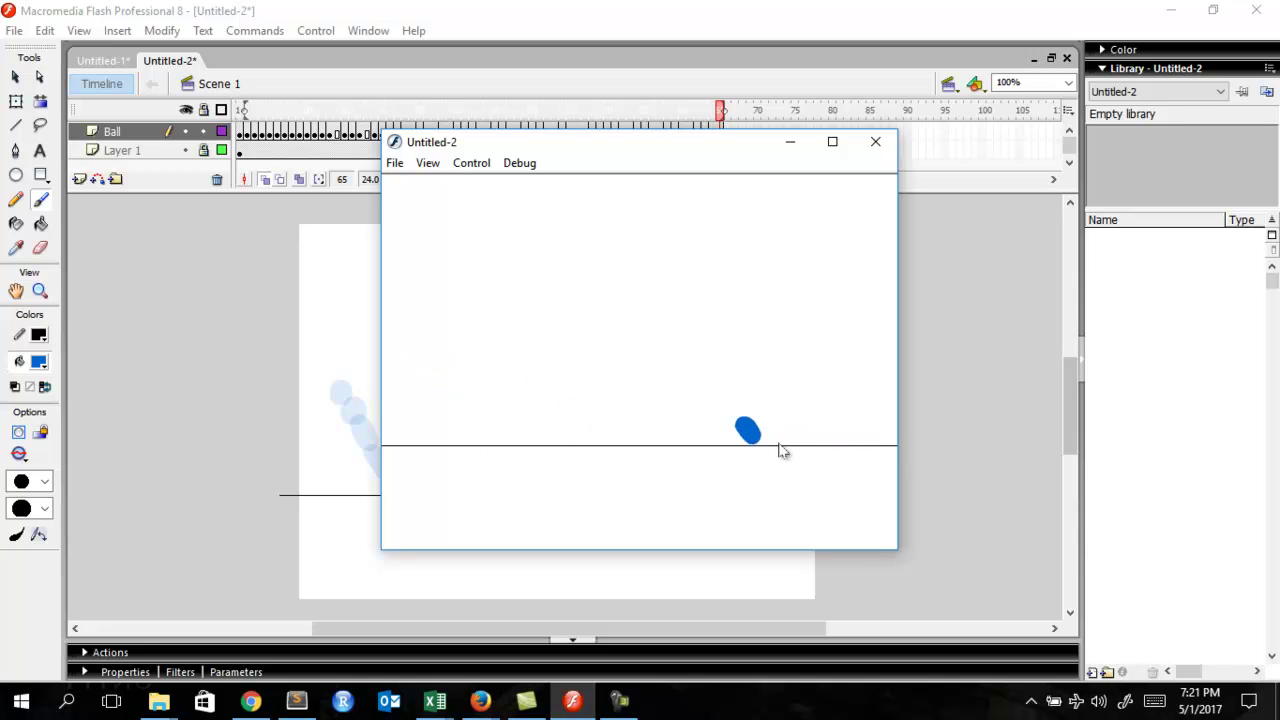
{"action": "left_click", "coordinate": [875, 141]}
Step back frame by frame from the end of the animation to frame 25, at the end of the third fall
{"action": "key", "text": "comma"}
{"action": "key", "text": "comma"}
{"action": "key", "text": "comma"}
{"action": "key", "text": "comma"}
{"action": "key", "text": "comma"}
{"action": "key", "text": "comma"}
{"action": "key", "text": "comma"}
{"action": "key", "text": "comma"}
{"action": "key", "text": "comma"}
{"action": "key", "text": "comma"}
{"action": "key", "text": "comma"}
{"action": "key", "text": "comma"}
{"action": "key", "text": "comma"}
{"action": "key", "text": "comma"}
{"action": "key", "text": "comma"}
{"action": "key", "text": "comma"}
{"action": "key", "text": "comma"}
{"action": "key", "text": "comma"}
{"action": "key", "text": "comma"}
{"action": "key", "text": "comma"}
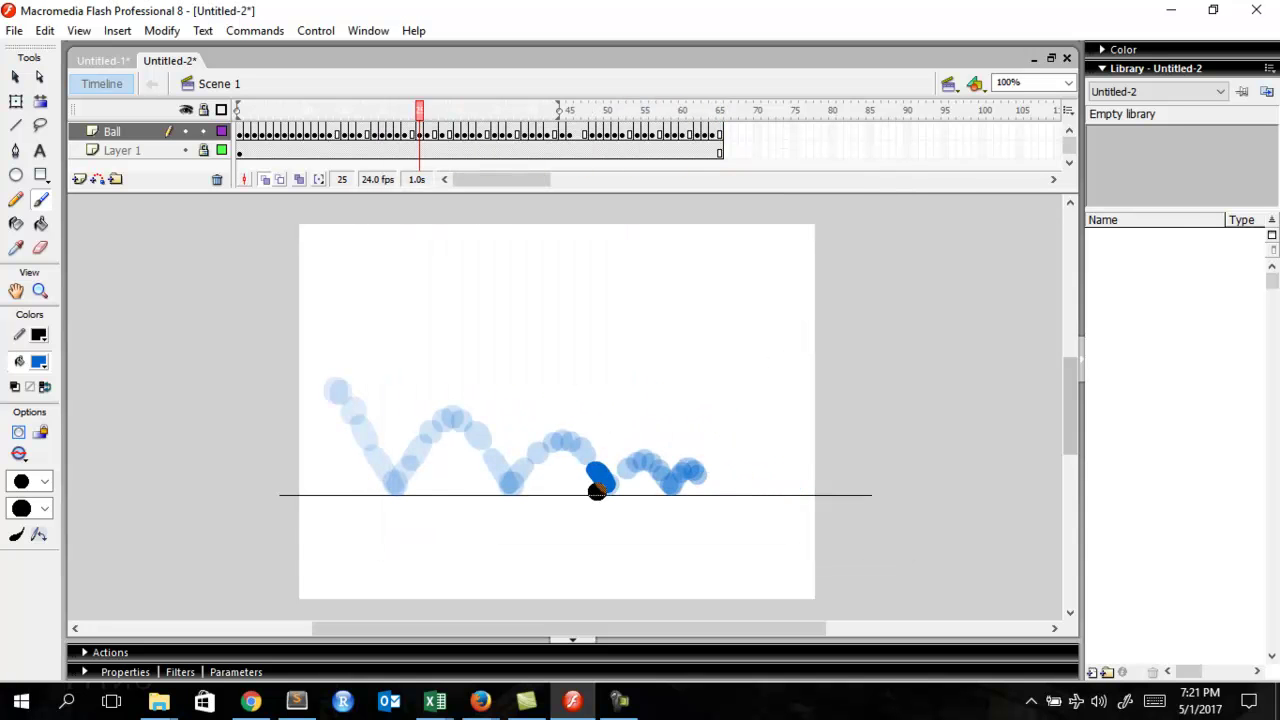
Step forward from the third fall to frame 44 and back to frame 41, examining the ball's spacing between contacts
{"action": "key", "text": "period"}
{"action": "key", "text": "period"}
{"action": "key", "text": "period"}
{"action": "key", "text": "period"}
{"action": "key", "text": "period"}
{"action": "key", "text": "period"}
{"action": "key", "text": "period"}
{"action": "key", "text": "period"}
{"action": "key", "text": "period"}
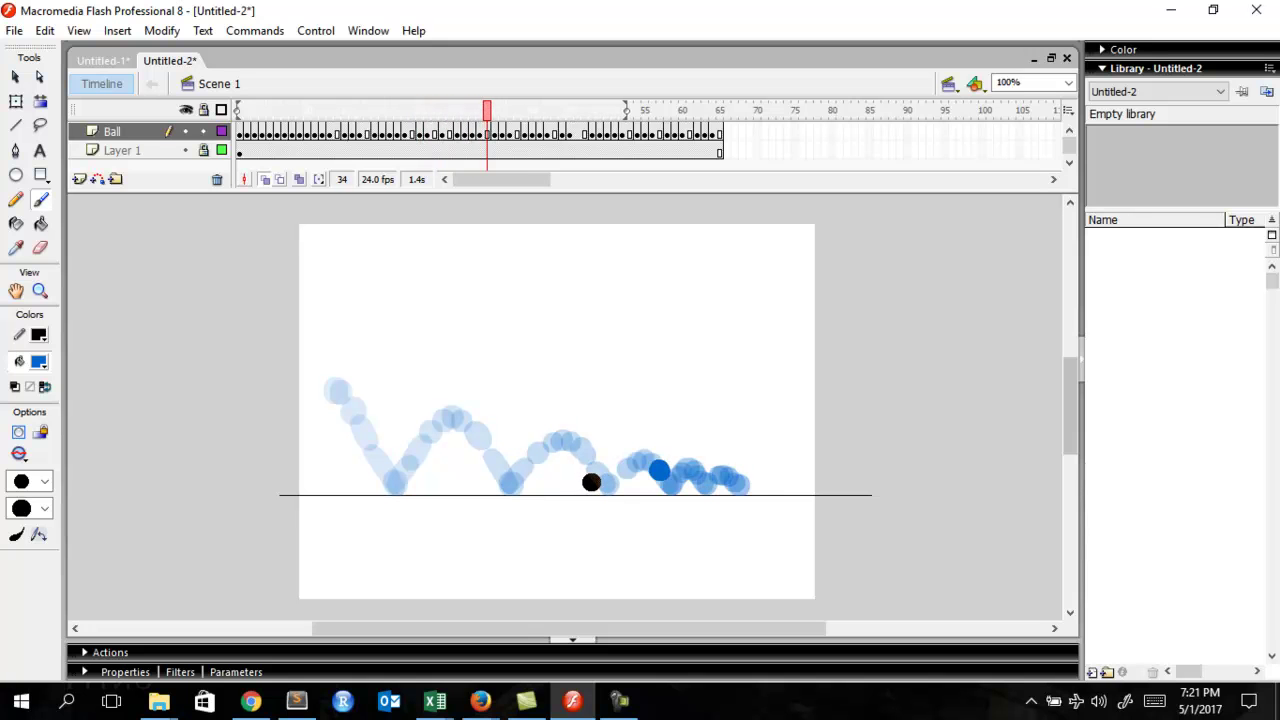
{"action": "key", "text": "period"}
{"action": "key", "text": "period"}
{"action": "key", "text": "period"}
{"action": "key", "text": "period"}
{"action": "key", "text": "period"}
{"action": "key", "text": "period"}
{"action": "key", "text": "period"}
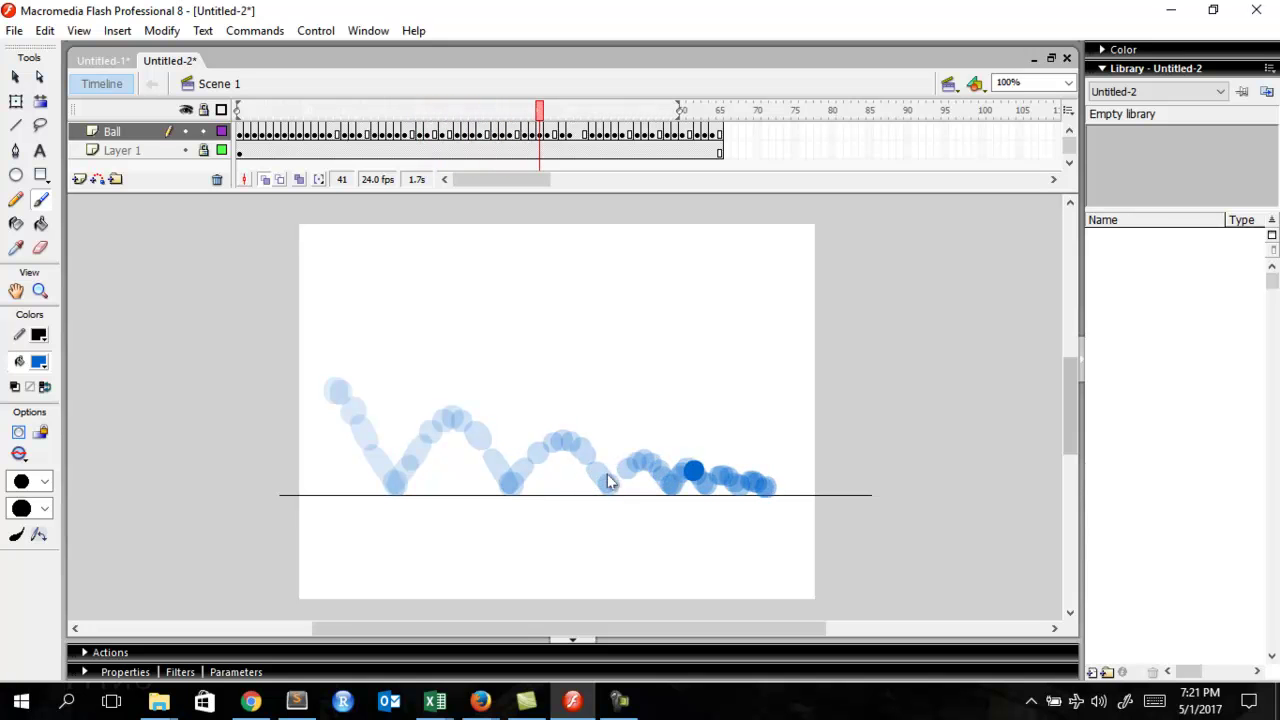
{"action": "key", "text": "period"}
{"action": "key", "text": "period"}
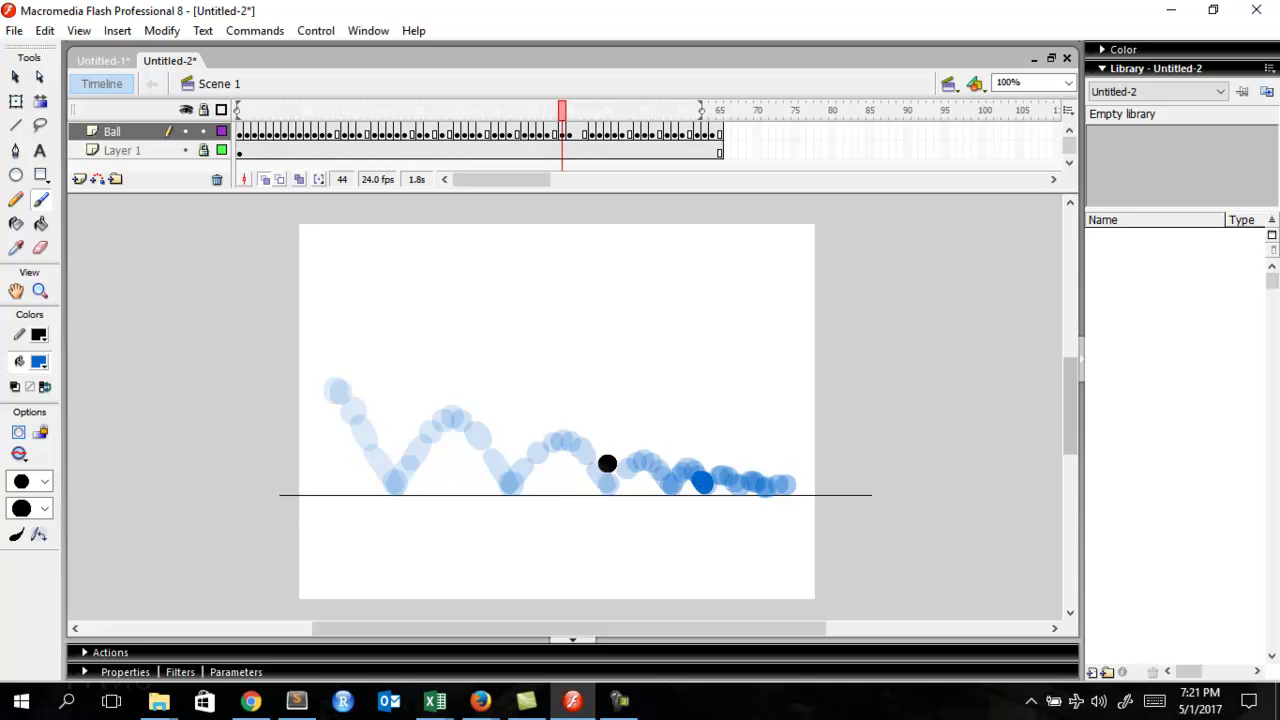
{"action": "key", "text": "comma"}
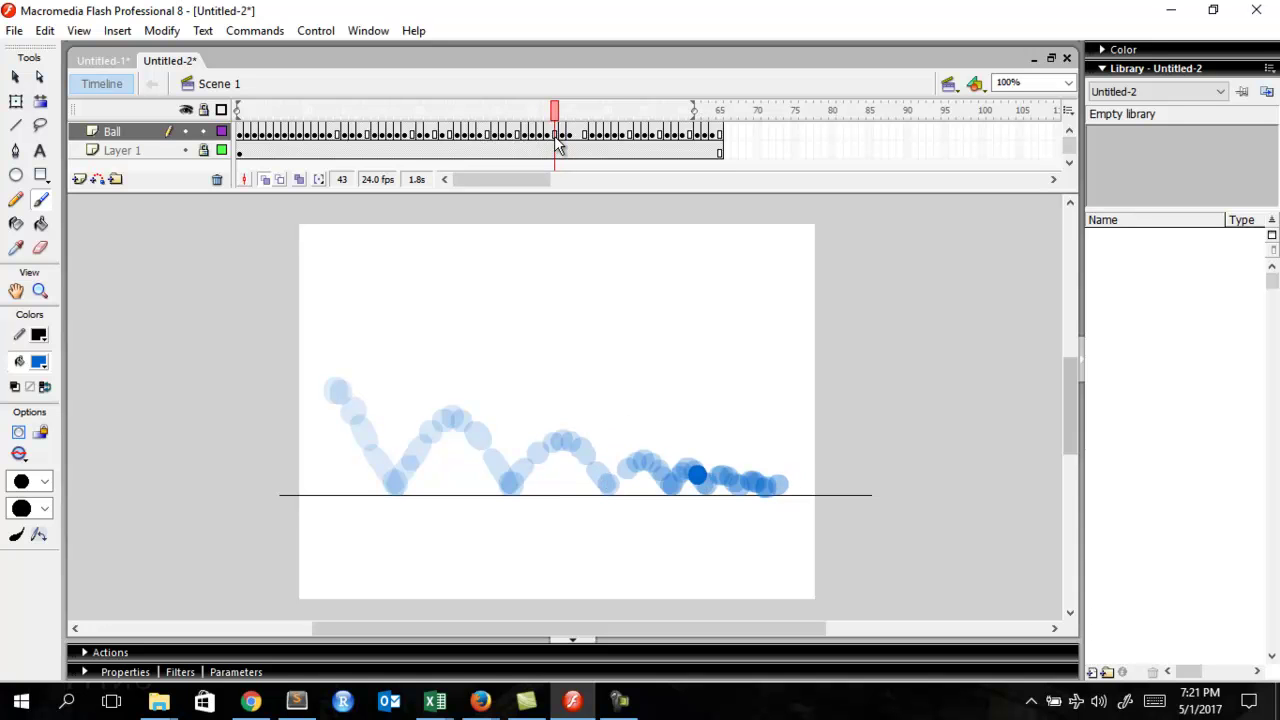
{"action": "key", "text": "comma"}
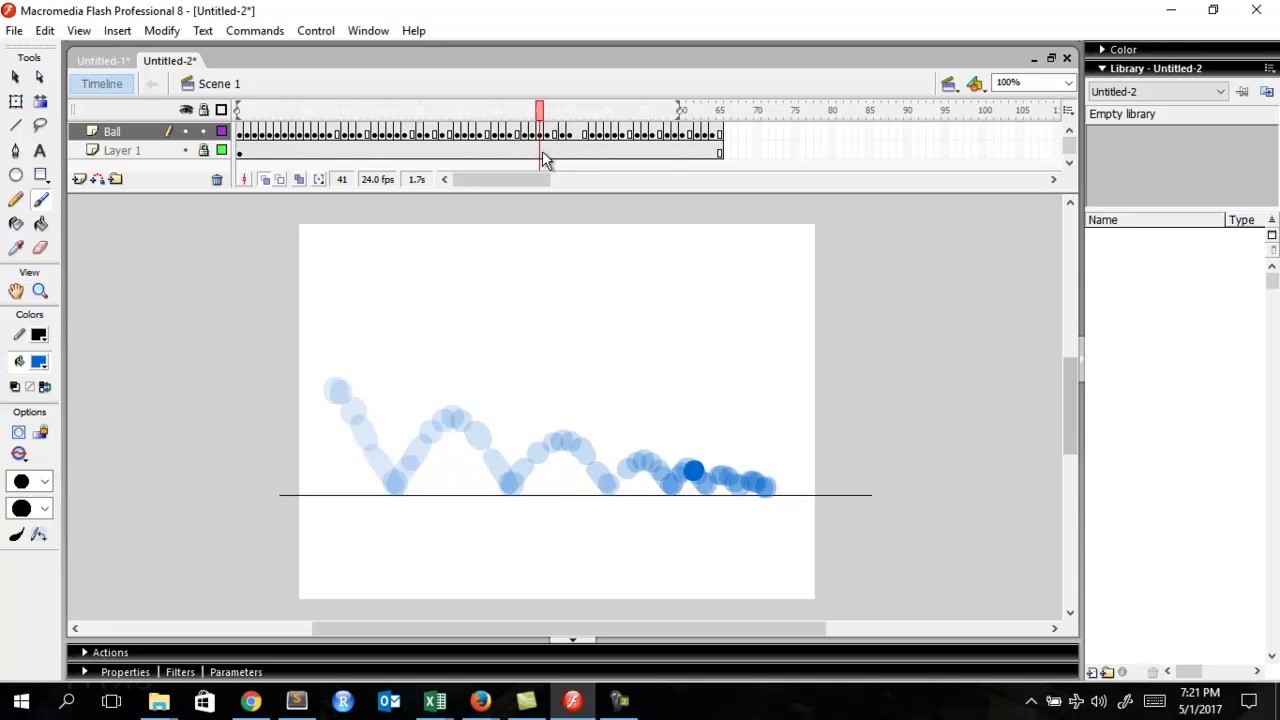
Replay the animation repeatedly from around frame 39 to examine the timing of the fifth fall and the bounces after it
{"action": "key", "text": "Return"}
{"action": "key", "text": "Return"}
{"action": "left_click", "coordinate": [546, 114]}
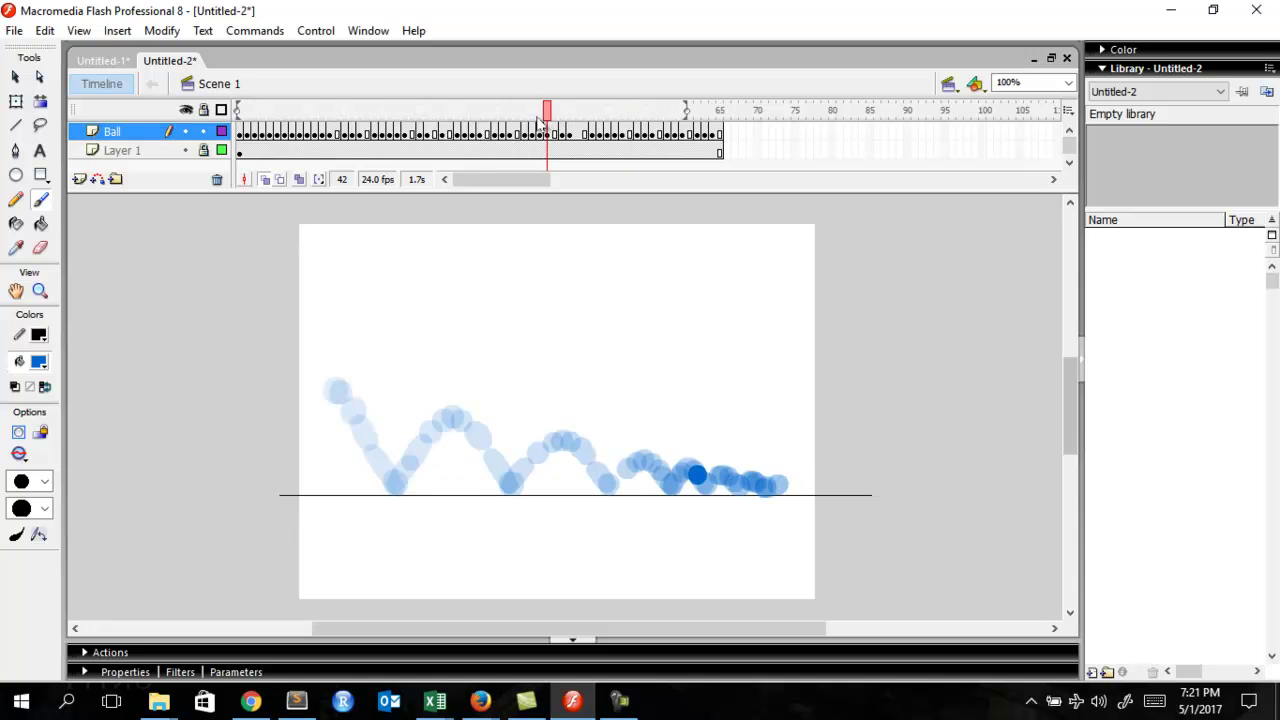
{"action": "left_click", "coordinate": [523, 132]}
{"action": "key", "text": "Return"}
{"action": "left_click", "coordinate": [521, 133]}
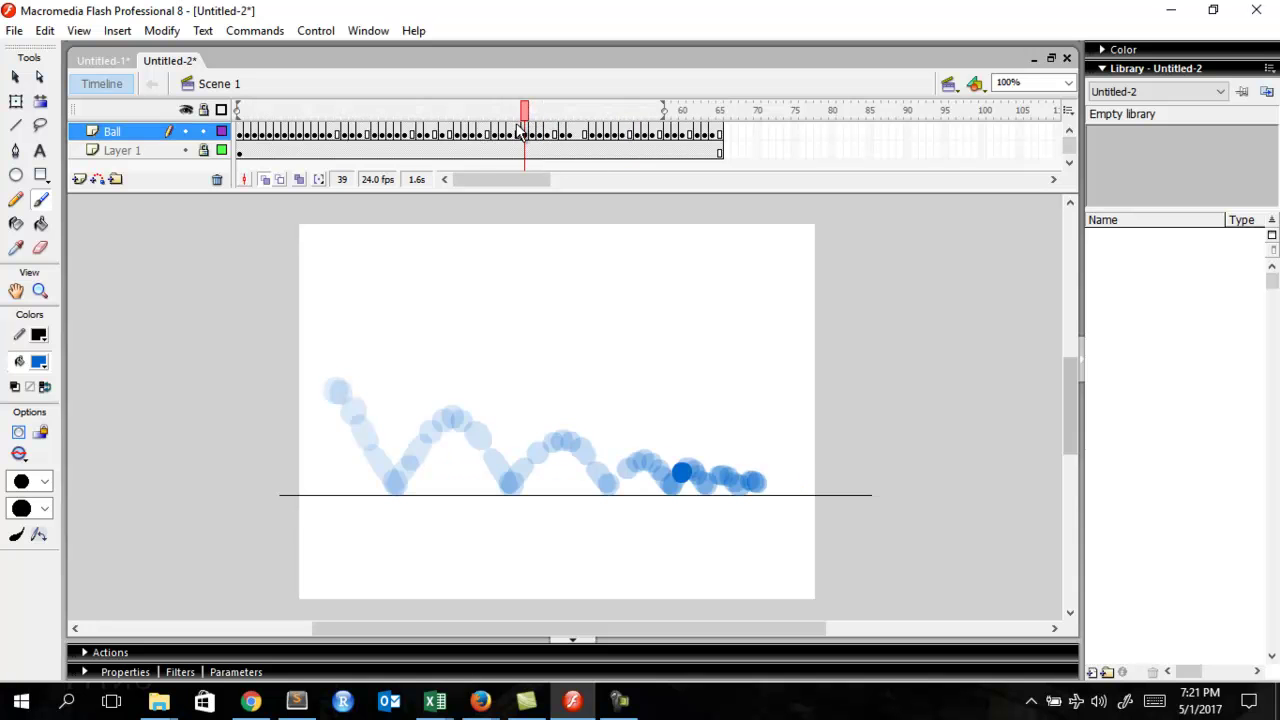
{"action": "key", "text": "Return"}
{"action": "left_click", "coordinate": [521, 132]}
{"action": "key", "text": "Return"}
{"action": "left_click", "coordinate": [518, 132]}
Step through the frames from 38 to 48 to examine how long the ball is held at the fifth ground contact
{"action": "key", "text": "period"}
{"action": "key", "text": "period"}
{"action": "key", "text": "period"}
{"action": "key", "text": "period"}
{"action": "key", "text": "period"}
{"action": "key", "text": "period"}
{"action": "key", "text": "period"}
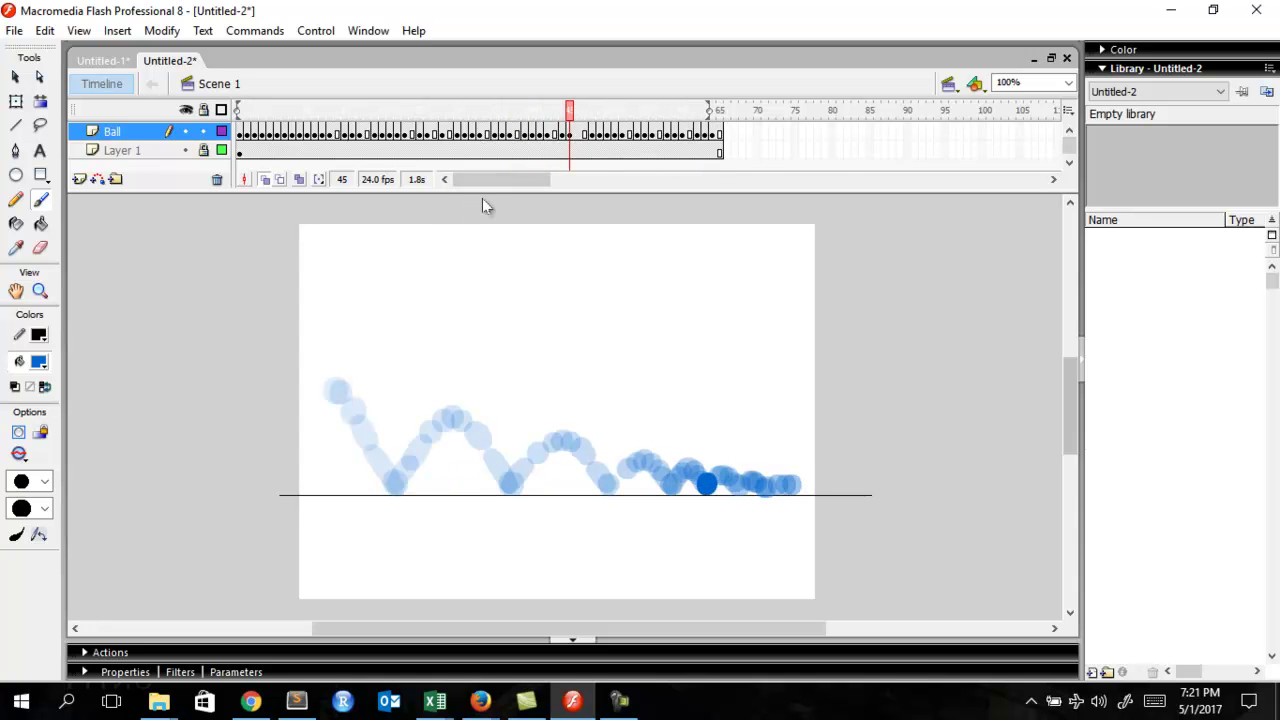
{"action": "key", "text": "comma"}
{"action": "key", "text": "period"}
{"action": "key", "text": "period"}
{"action": "key", "text": "period"}
{"action": "key", "text": "period"}
{"action": "key", "text": "comma"}
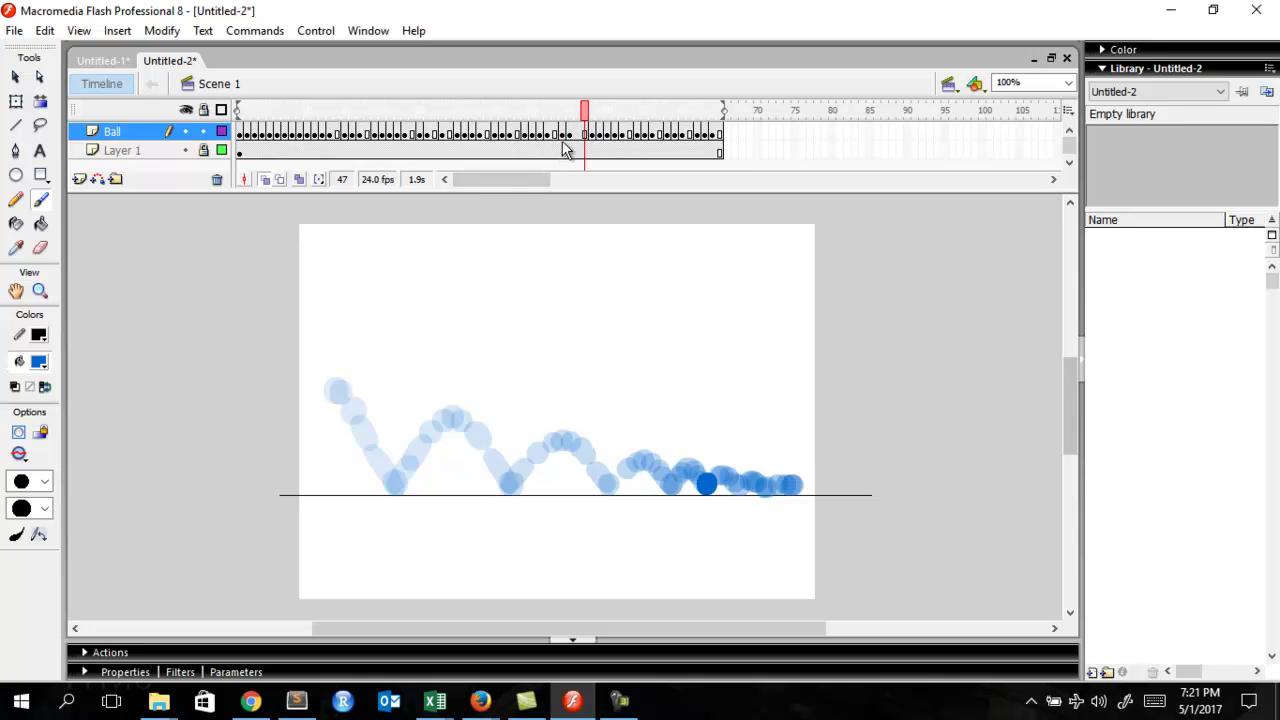
Try moving the Ball layer's frames 48 to 65 two frames earlier, and replay the bounces from around frame 30
{"action": "left_click", "coordinate": [592, 134]}
{"action": "left_click", "coordinate": [720, 134], "text": "shift"}
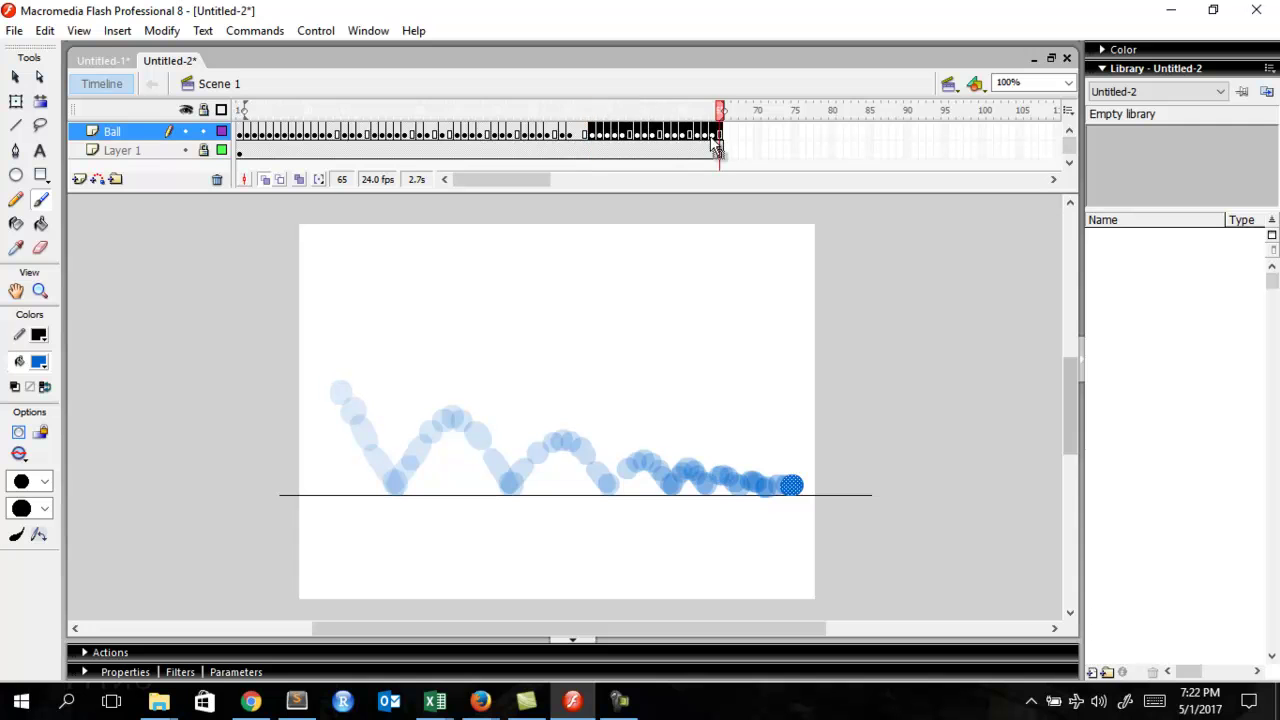
{"action": "left_click_drag", "start_coordinate": [662, 130], "coordinate": [659, 131]}
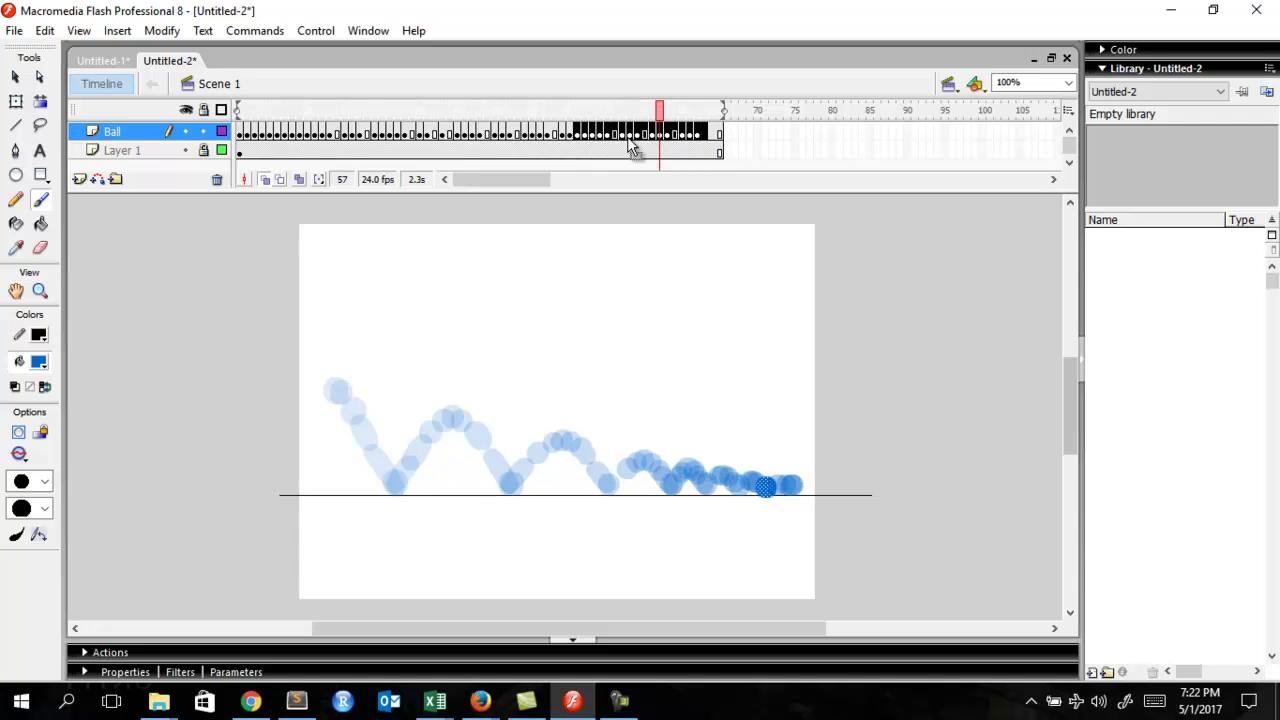
{"action": "left_click", "coordinate": [460, 134]}
{"action": "key", "text": "Return"}
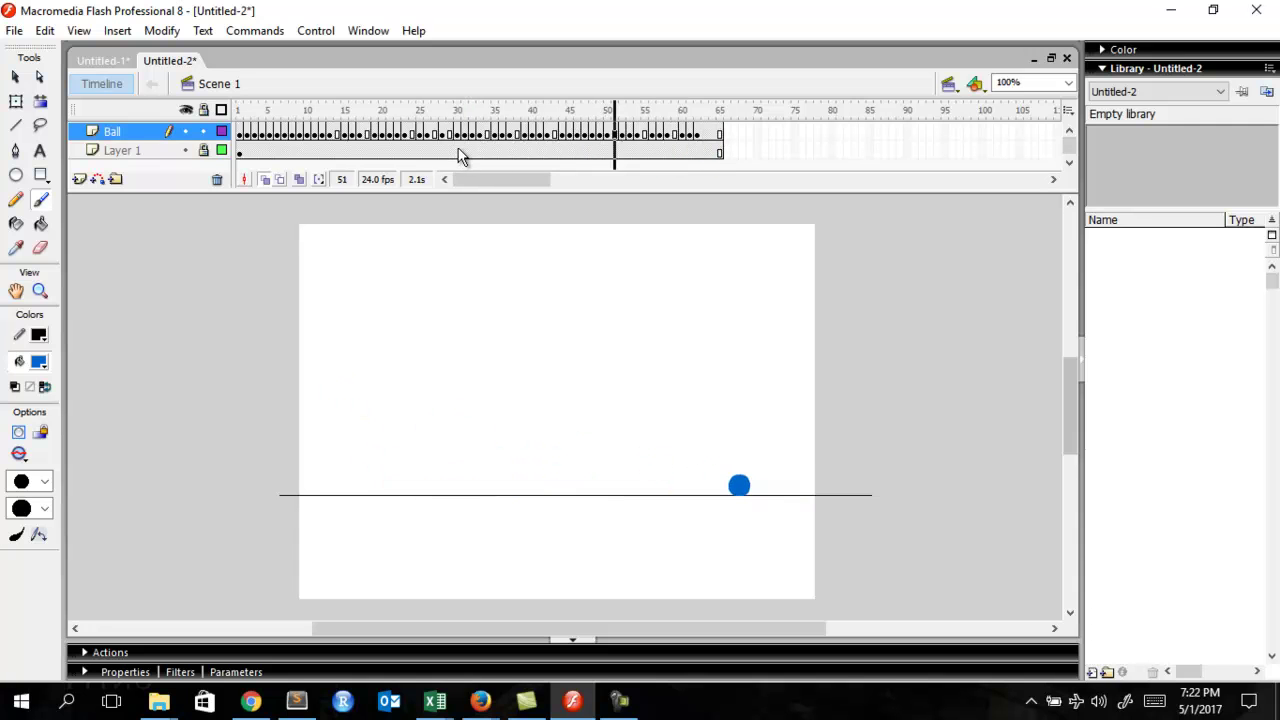
Undo the two-frame shift of the Ball layer's frames following the fifth ground contact
{"action": "key", "text": "ctrl+z"}
{"action": "key", "text": "ctrl+z"}
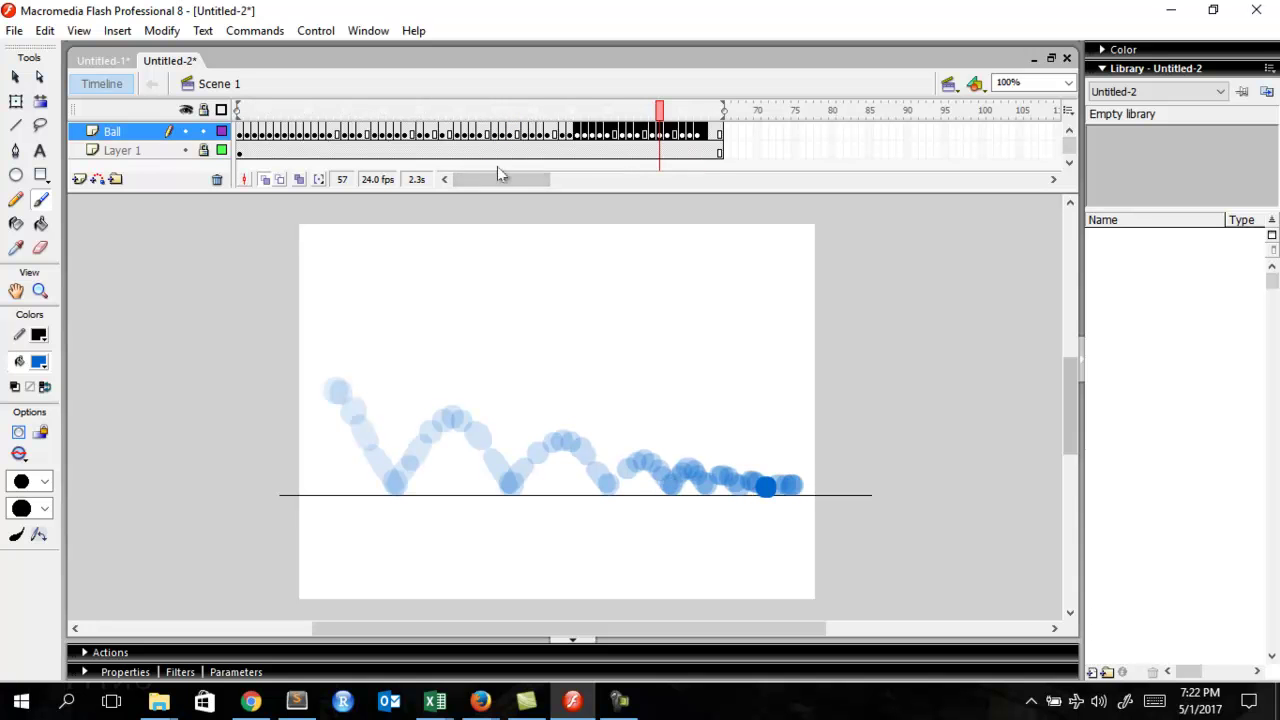
{"action": "key", "text": "ctrl+z"}
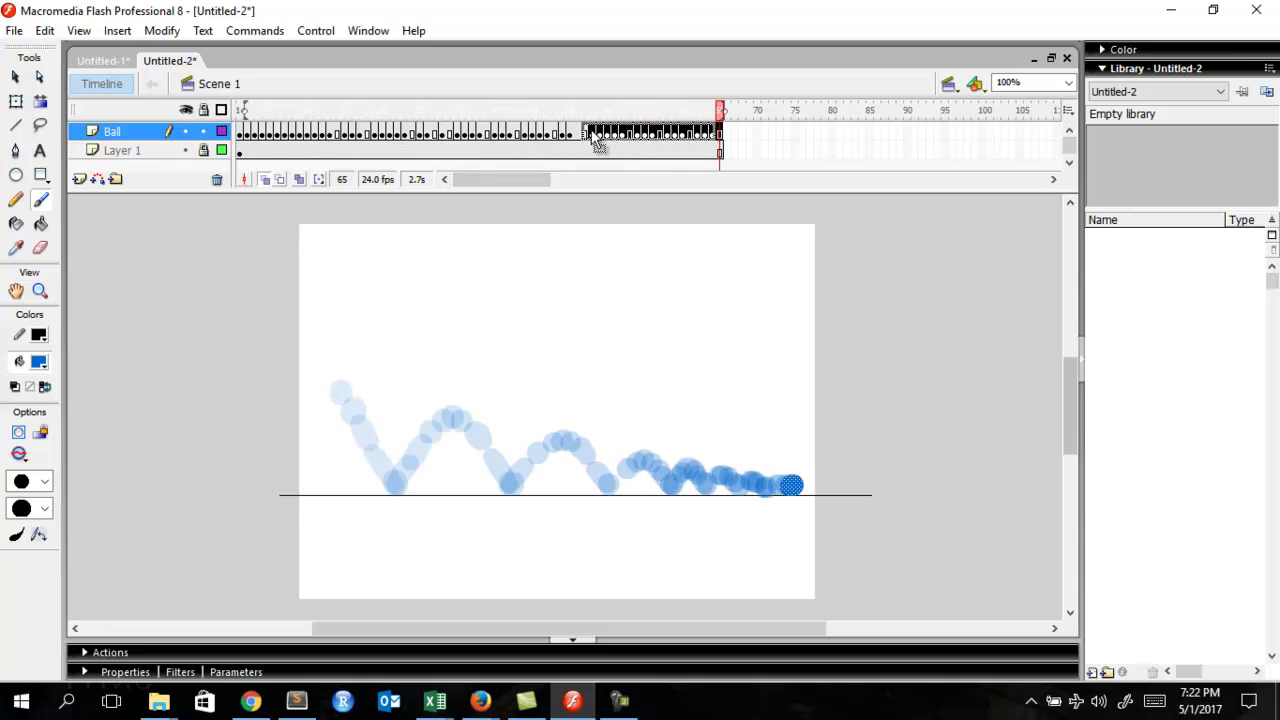
Move the Ball layer's frames 48 to 65 one frame earlier and replay the bounces from frame 38
{"action": "left_click_drag", "start_coordinate": [590, 129], "coordinate": [580, 134]}
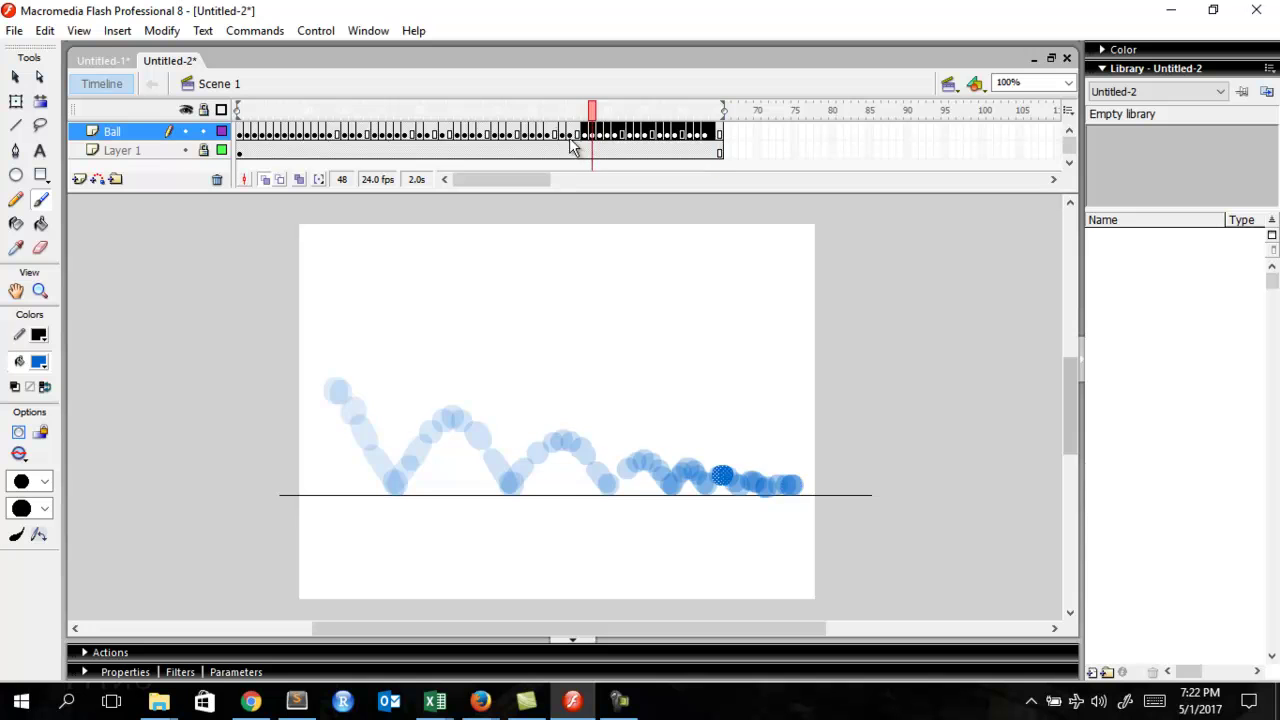
{"action": "left_click", "coordinate": [517, 131]}
{"action": "key", "text": "Return"}
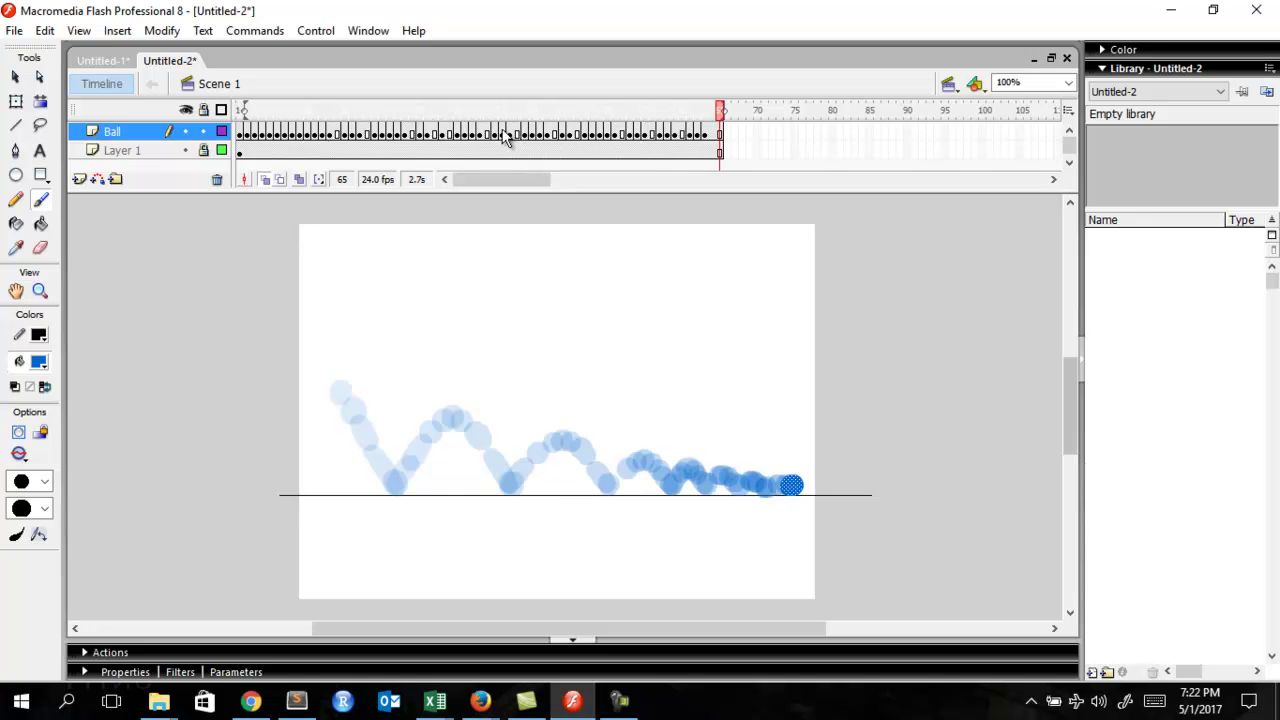
Replay the animation from around frame 30, test the movie to review the adjusted timing, and close the preview
{"action": "left_click", "coordinate": [454, 121]}
{"action": "key", "text": "Return"}
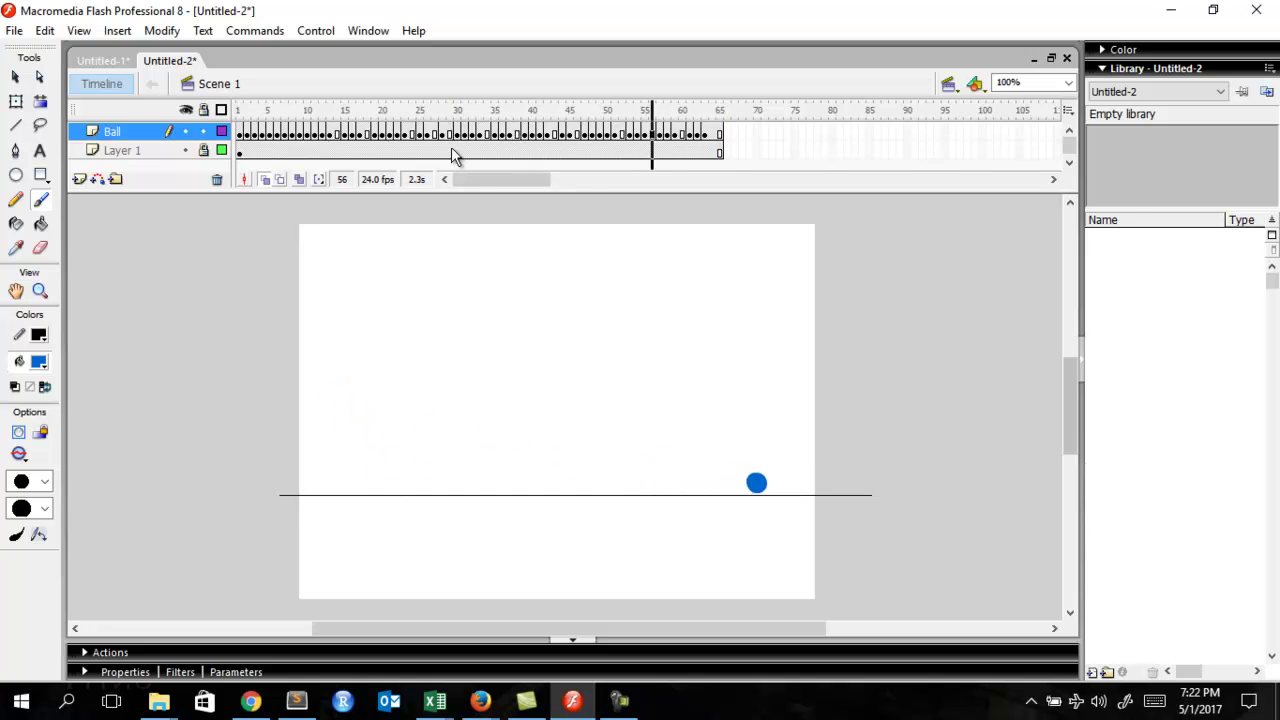
{"action": "key", "text": "ctrl+Return"}
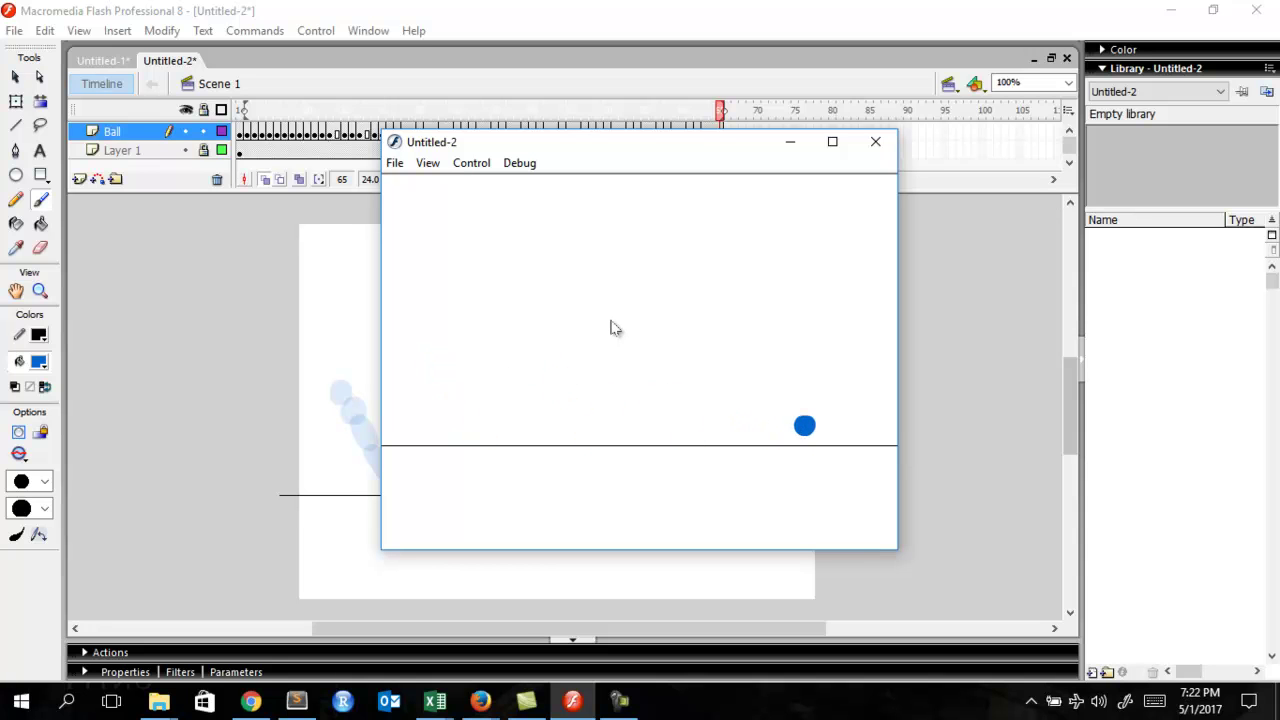
{"action": "left_click", "coordinate": [873, 143]}
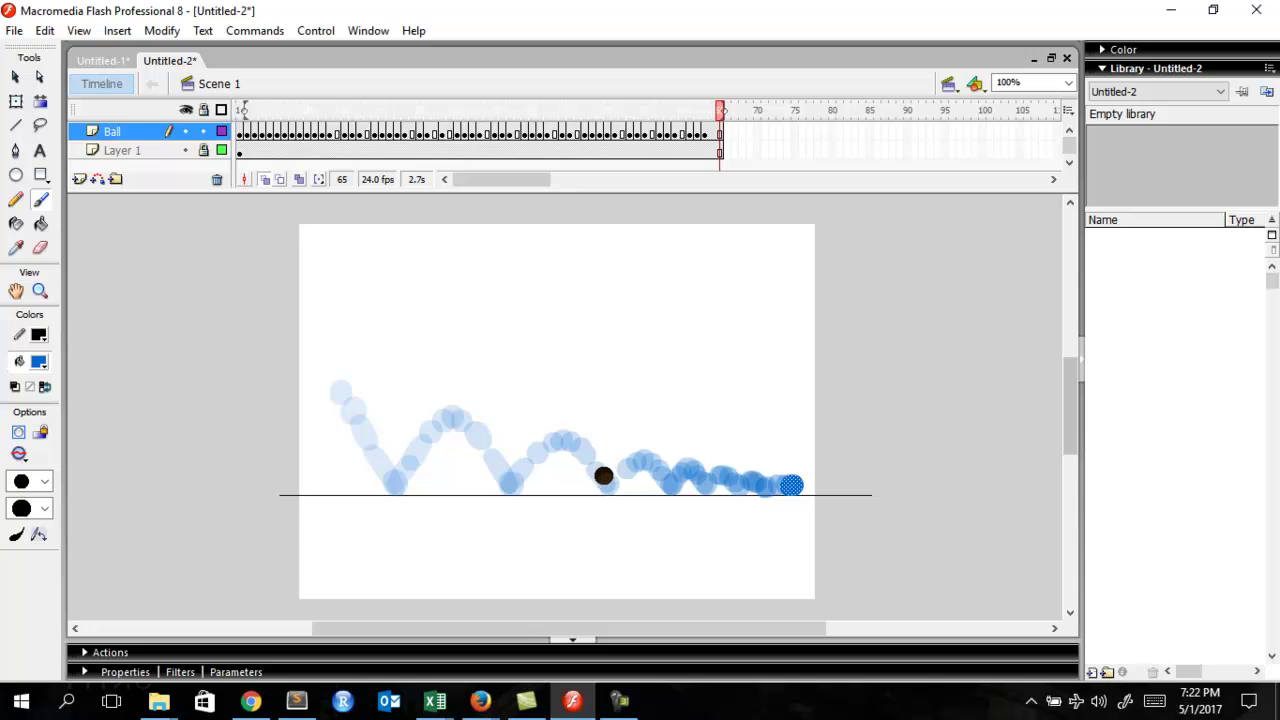
Step back frame by frame through the whole animation to frame 1
{"action": "key", "text": "comma"}
{"action": "key", "text": "comma"}
{"action": "key", "text": "comma"}
{"action": "key", "text": "comma"}
{"action": "key", "text": "comma"}
{"action": "key", "text": "comma"}
{"action": "key", "text": "comma"}
{"action": "key", "text": "comma"}
{"action": "key", "text": "comma"}
{"action": "key", "text": "comma"}
{"action": "key", "text": "comma"}
{"action": "key", "text": "comma"}
{"action": "key", "text": "comma"}
{"action": "key", "text": "comma"}
{"action": "key", "text": "comma"}
{"action": "key", "text": "comma"}
{"action": "key", "text": "comma"}
{"action": "key", "text": "comma"}
{"action": "key", "text": "comma"}
{"action": "key", "text": "comma"}
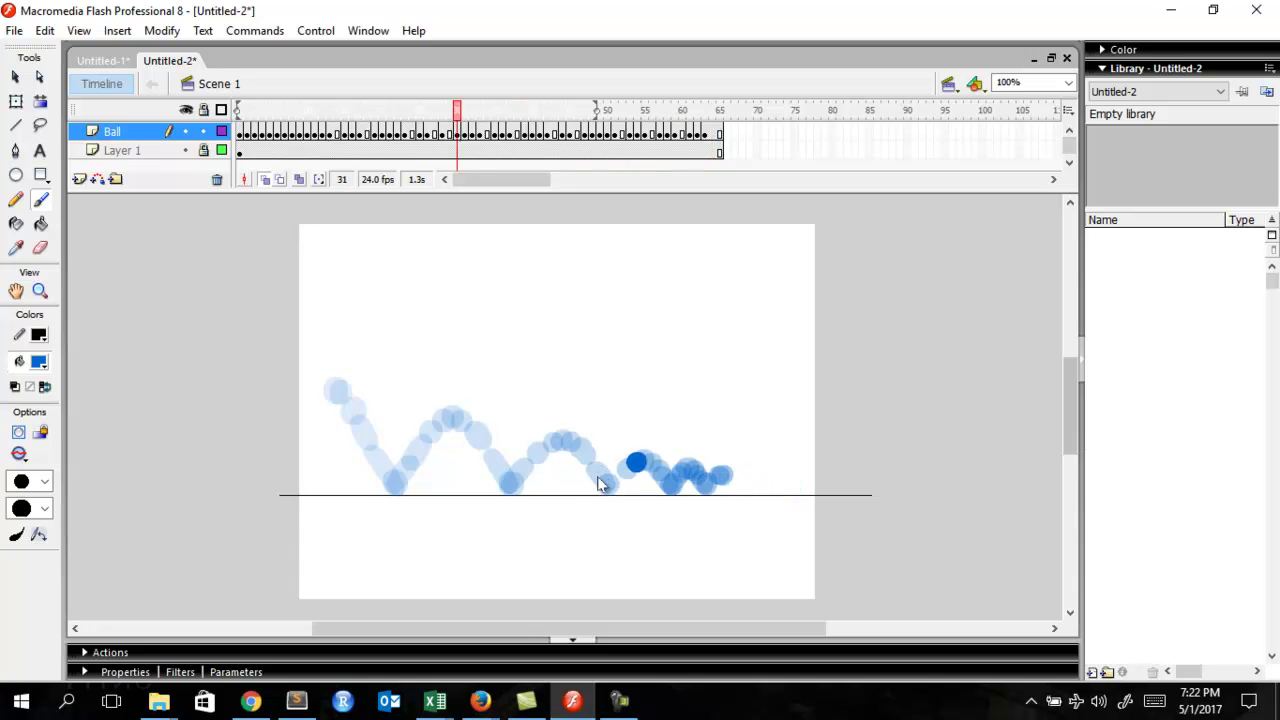
{"action": "key", "text": "comma"}
{"action": "key", "text": "comma"}
{"action": "key", "text": "comma"}
{"action": "key", "text": "comma"}
{"action": "key", "text": "comma"}
{"action": "key", "text": "comma"}
{"action": "key", "text": "comma"}
{"action": "key", "text": "comma"}
{"action": "key", "text": "comma"}
{"action": "key", "text": "comma"}
{"action": "key", "text": "comma"}
{"action": "key", "text": "comma"}
{"action": "key", "text": "comma"}
{"action": "key", "text": "comma"}
{"action": "key", "text": "comma"}
{"action": "key", "text": "comma"}
{"action": "key", "text": "comma"}
{"action": "key", "text": "comma"}
{"action": "key", "text": "comma"}
{"action": "key", "text": "comma"}
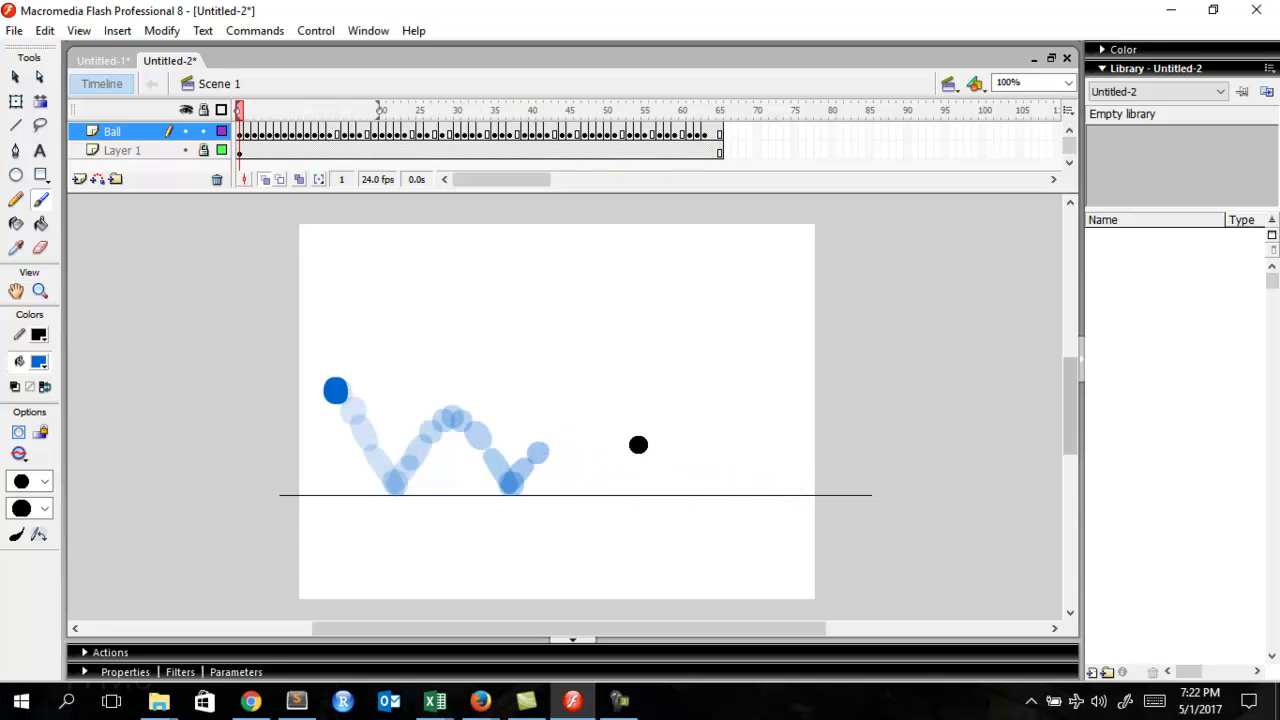
Add the text "Pose to Pose method" above the ball's path on frame 1, select all of it and show its properties
{"action": "key", "text": "t"}
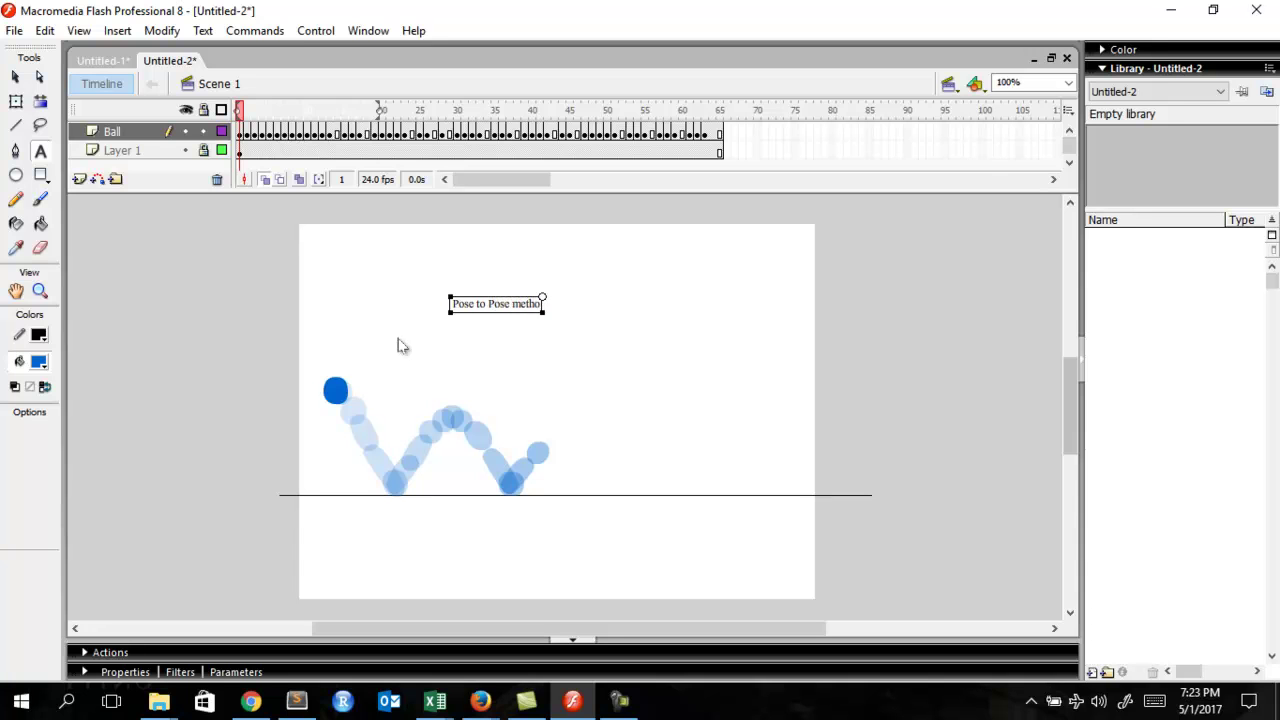
{"action": "key", "text": "ctrl+a"}
{"action": "key", "text": "ctrl+F3"}
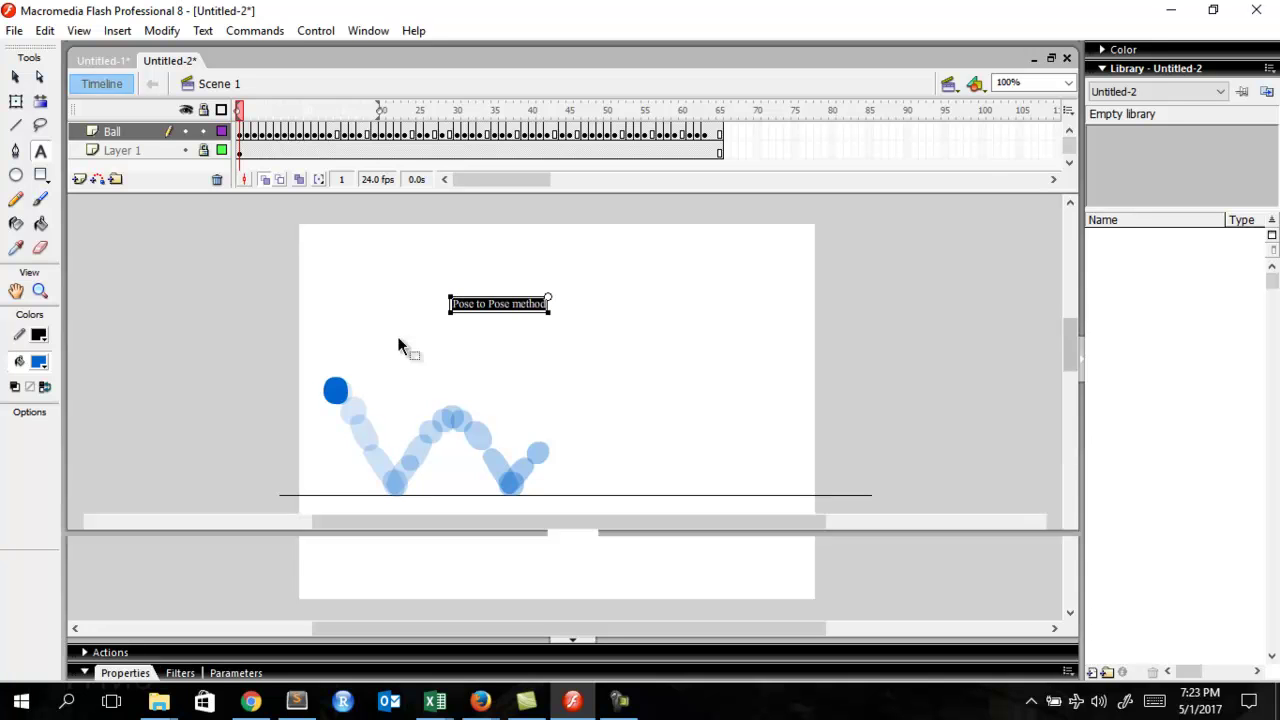